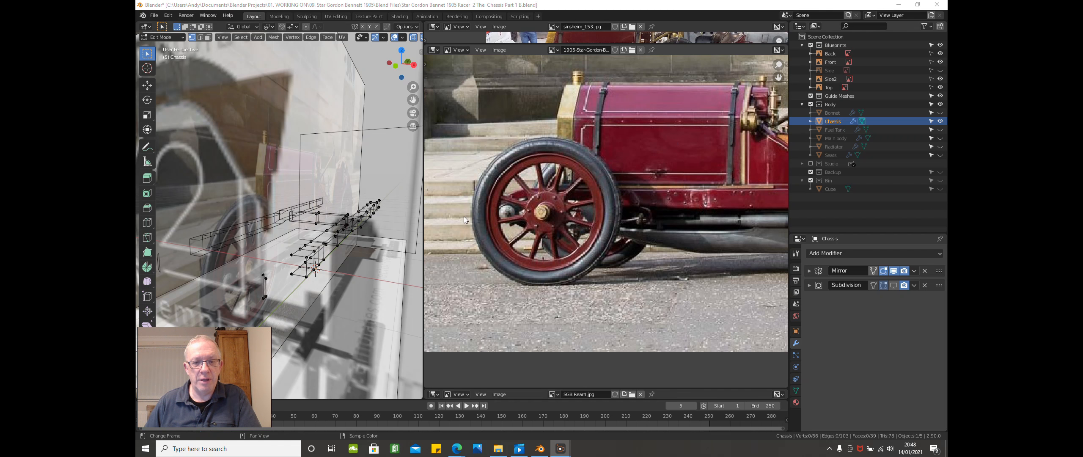
- Widen the reference image area, then enlarge the SGB Rear4.jpg editor to show the rear of the car
left_click_drag(421, 219, 259, 229)
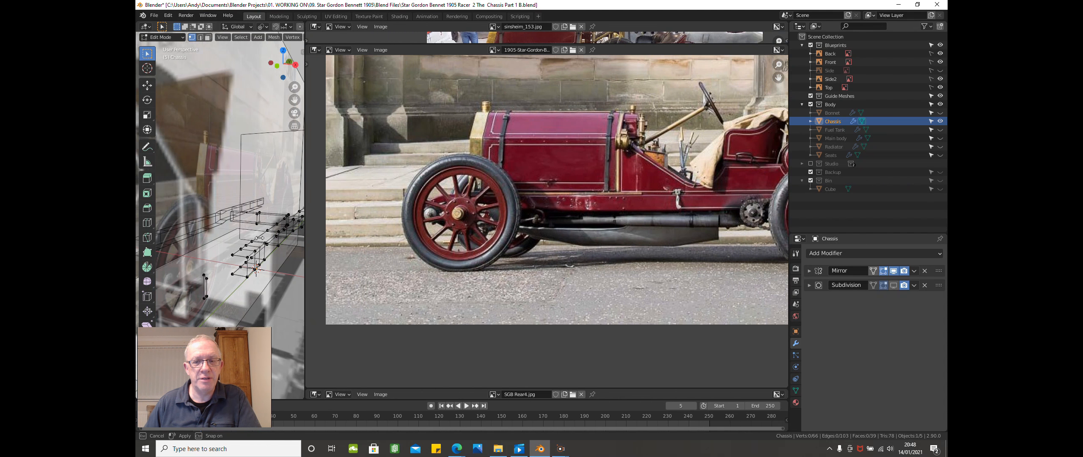
middle_click_drag(596, 218, 515, 234)
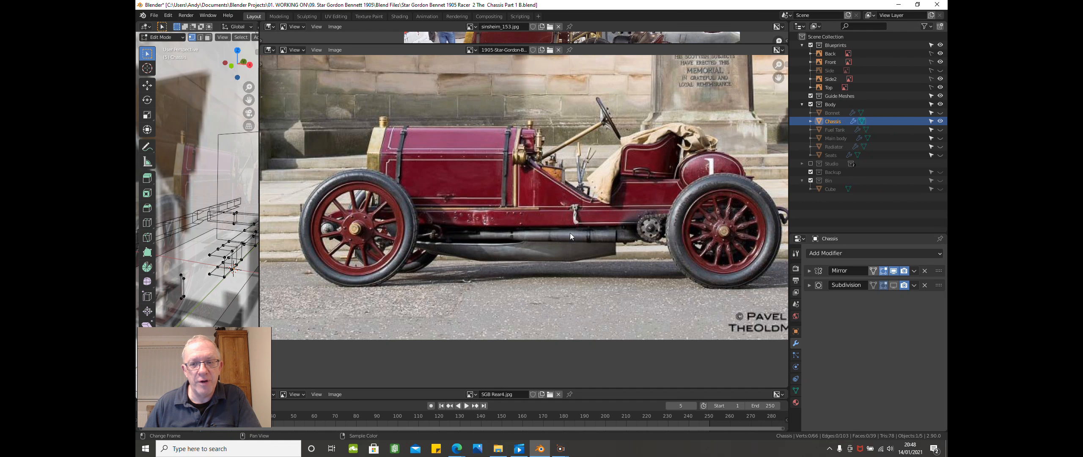
scroll(588, 266, "down", 2)
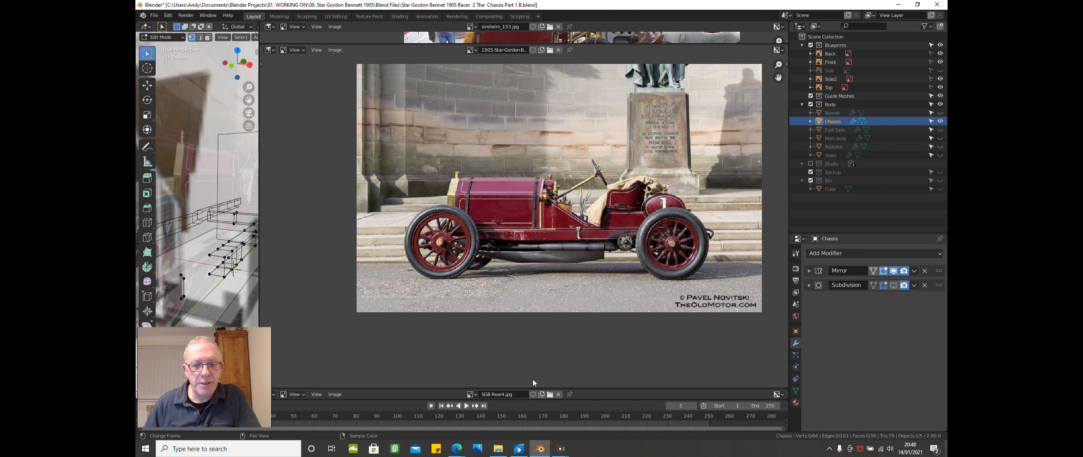
left_click_drag(531, 389, 609, 8)
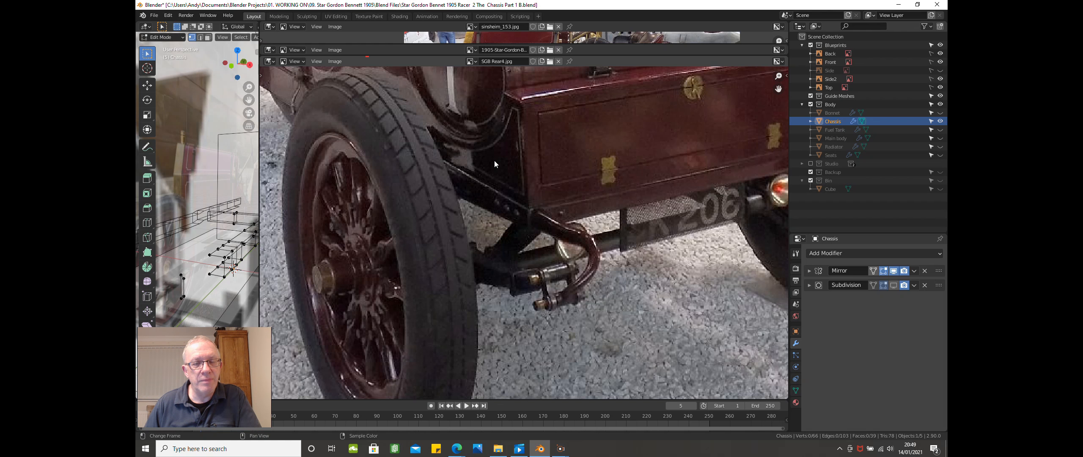
scroll(511, 179, "down", 1)
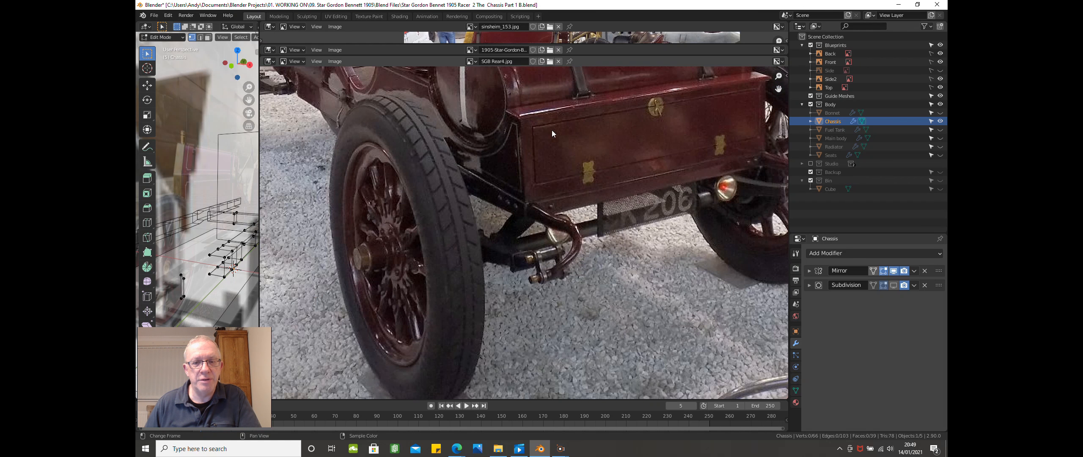
- Browse for a replacement image for SGB Rear4.jpg in the Resources folder, with the files displayed as thumbnails
left_click(550, 61)
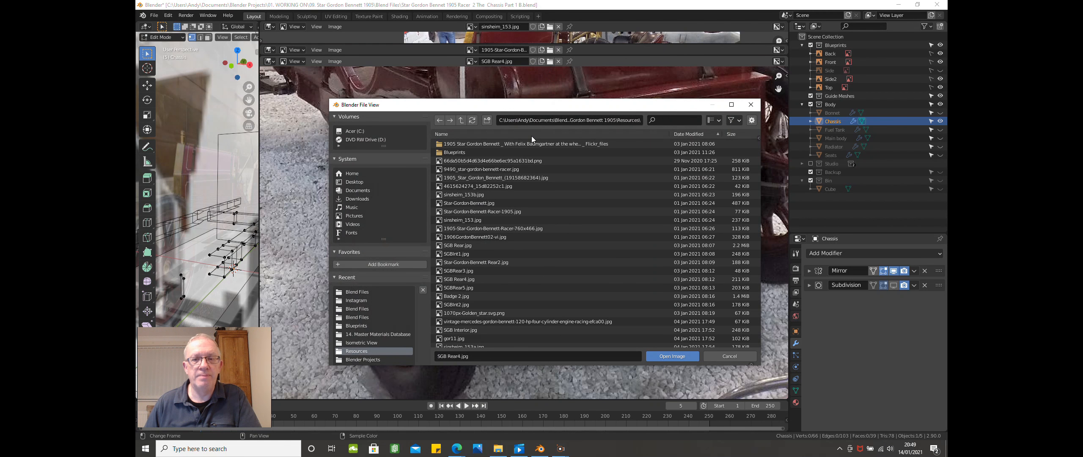
left_click(461, 121)
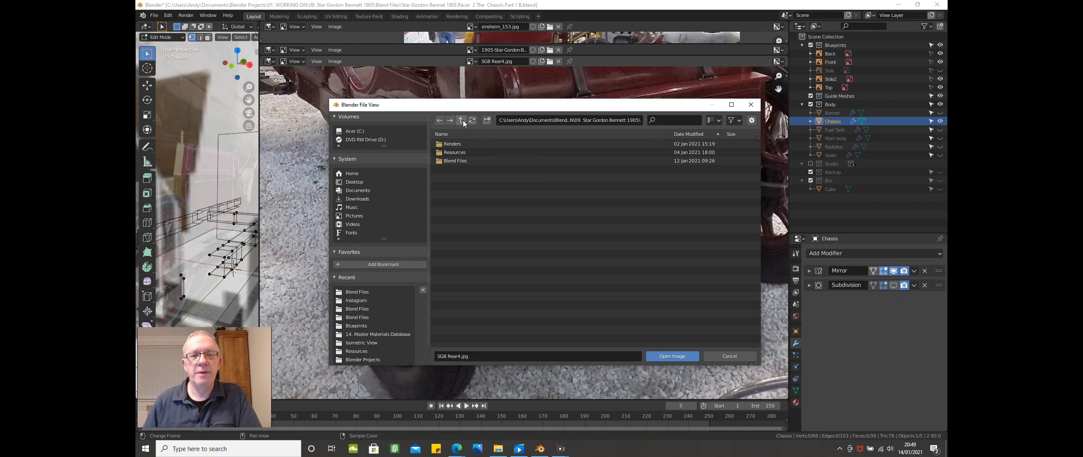
double_click(454, 153)
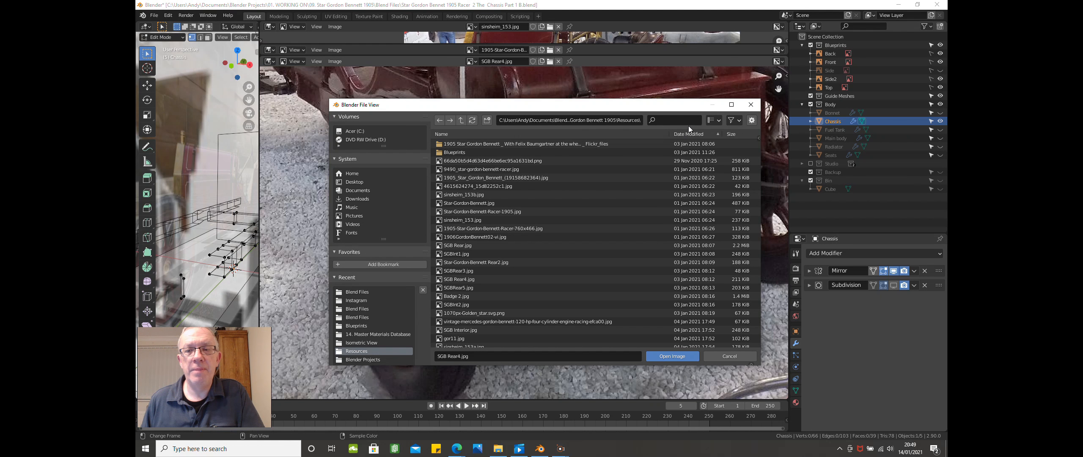
left_click(721, 123)
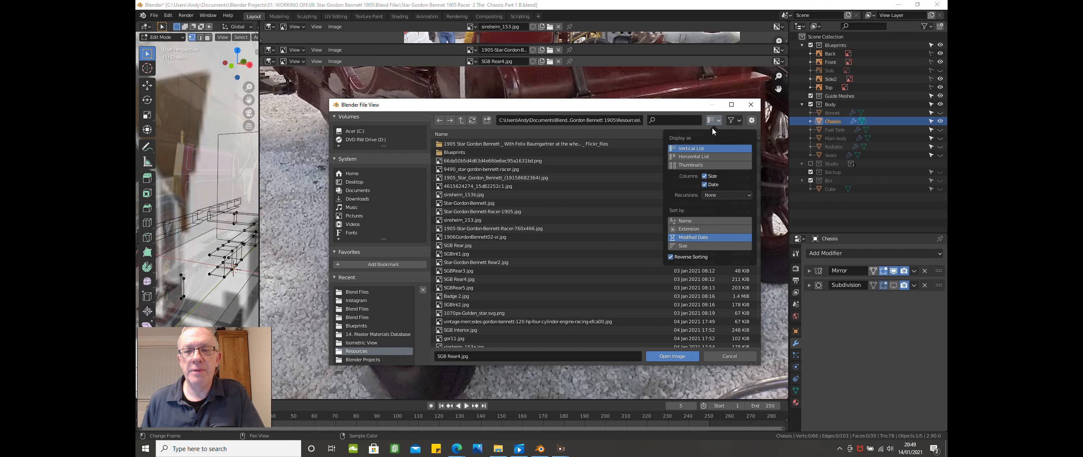
left_click(693, 165)
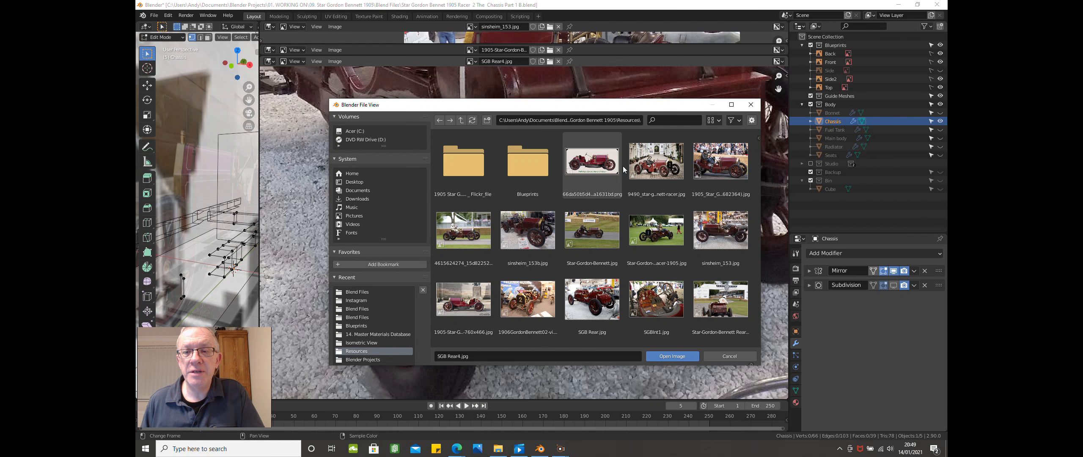
- Load 1906GordonBennett02-vi.jpg as the reference image and examine the front chassis and axle area
scroll(623, 170, "down", 1)
scroll(623, 168, "down", 3)
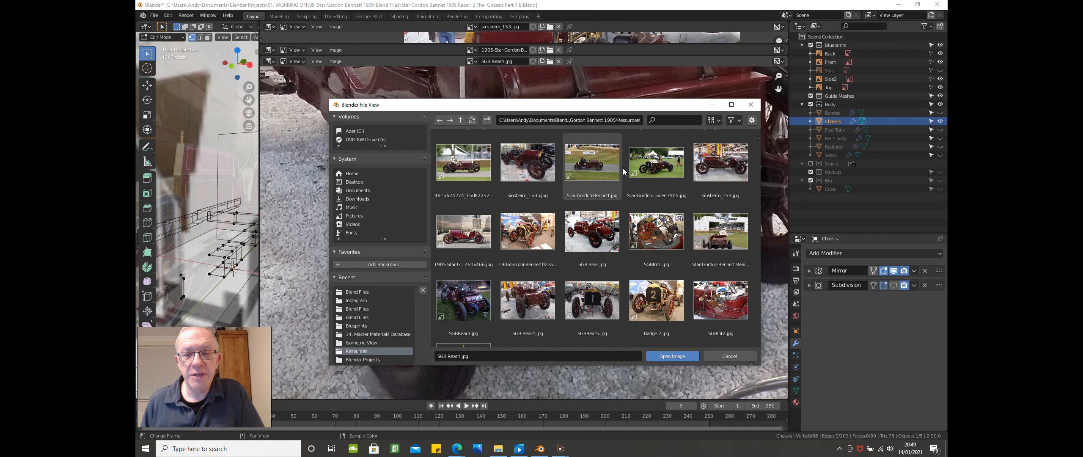
double_click(532, 231)
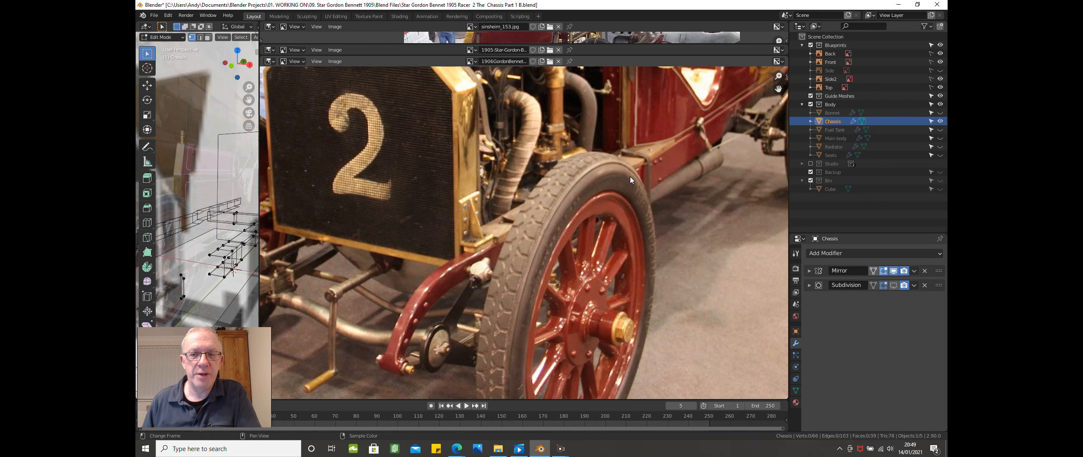
scroll(631, 176, "down", 2)
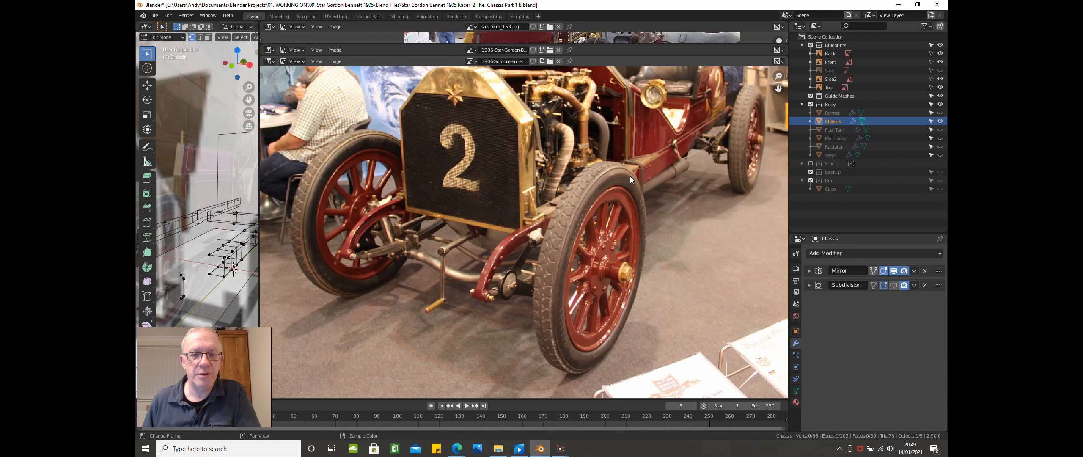
scroll(396, 216, "up", 2)
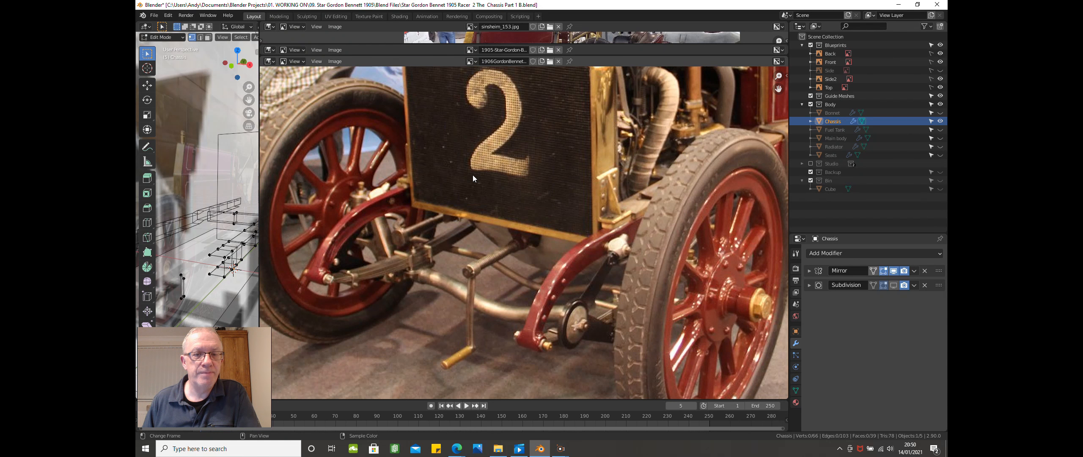
scroll(477, 172, "down", 1)
scroll(478, 176, "down", 1)
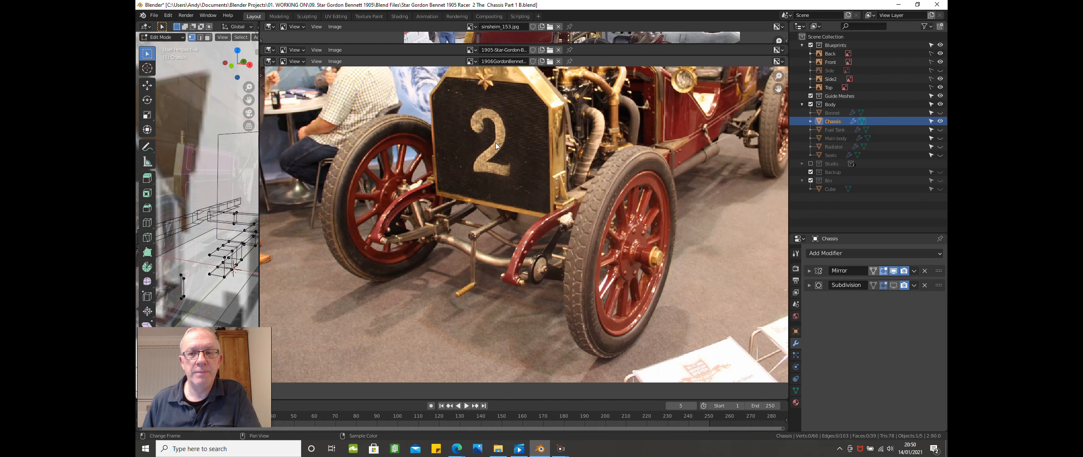
- Load gor11.jpg from the Resources folder and examine the black-and-white side view of the exposed chassis and engine
left_click(550, 62)
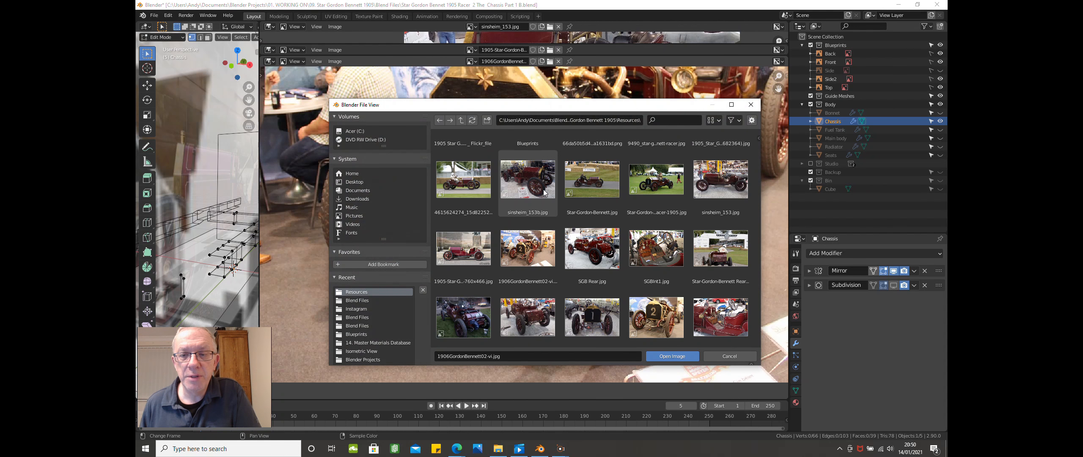
scroll(543, 190, "down", 3)
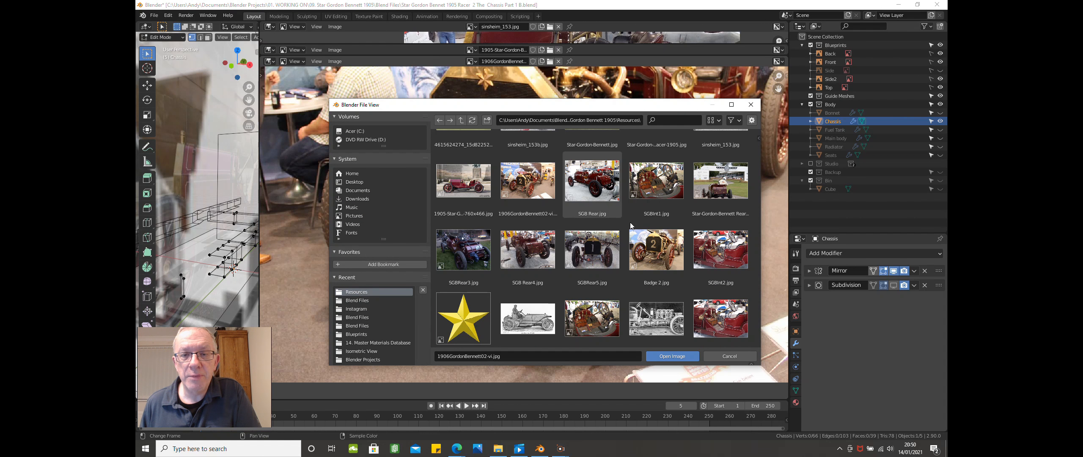
scroll(639, 257, "down", 1)
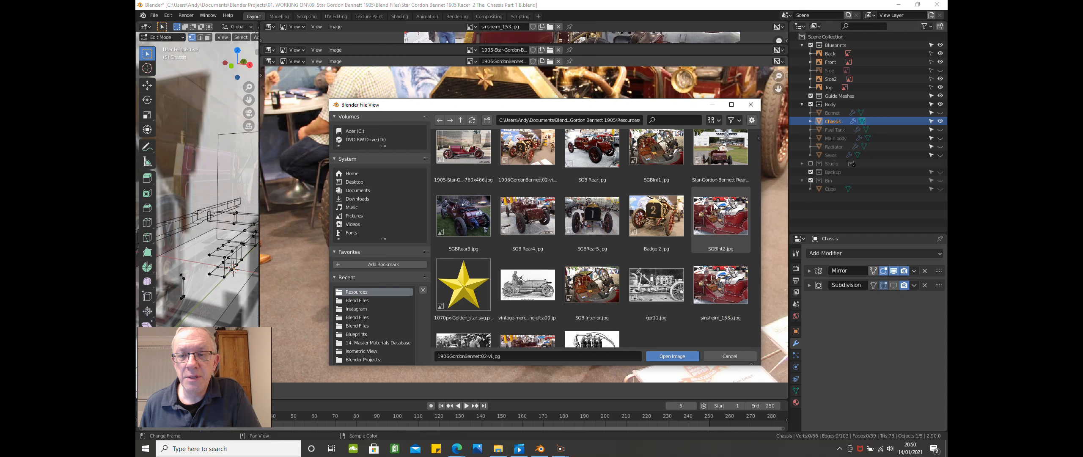
scroll(664, 243, "down", 1)
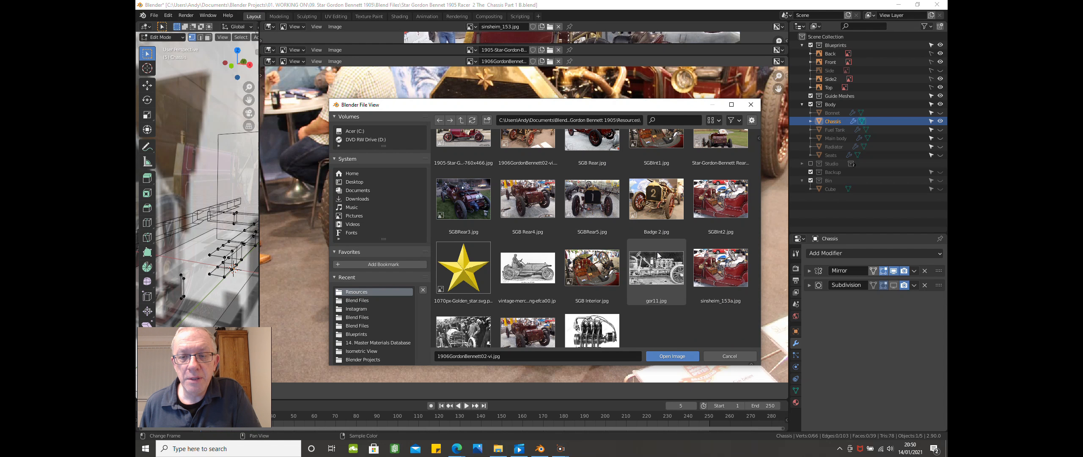
double_click(652, 275)
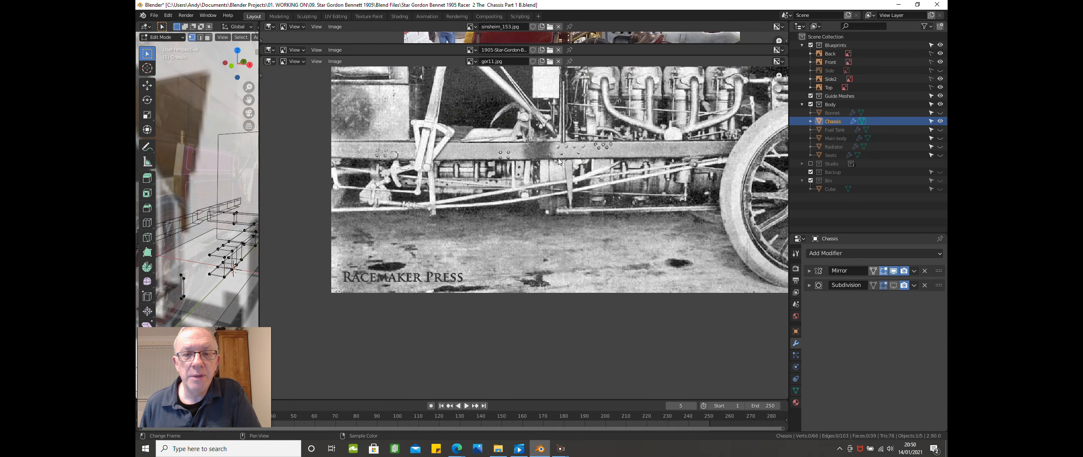
scroll(559, 158, "down", 2)
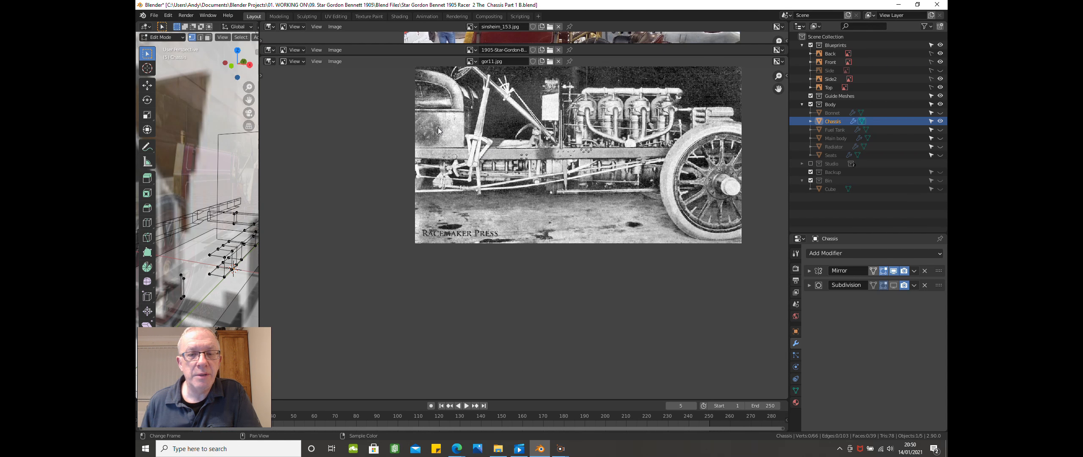
- Load SGBRear5.jpg from the Resources folder to view the car's radiator and front axle head-on
left_click(550, 62)
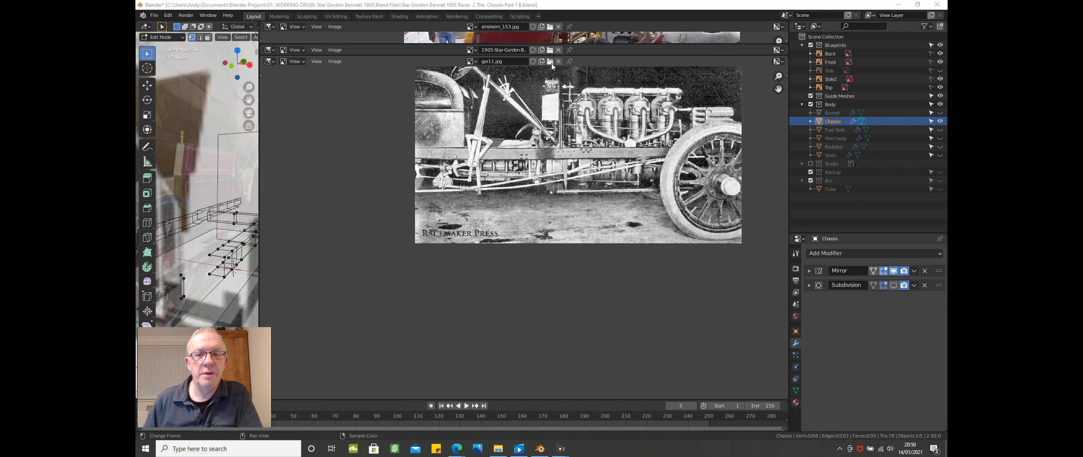
scroll(523, 213, "down", 2)
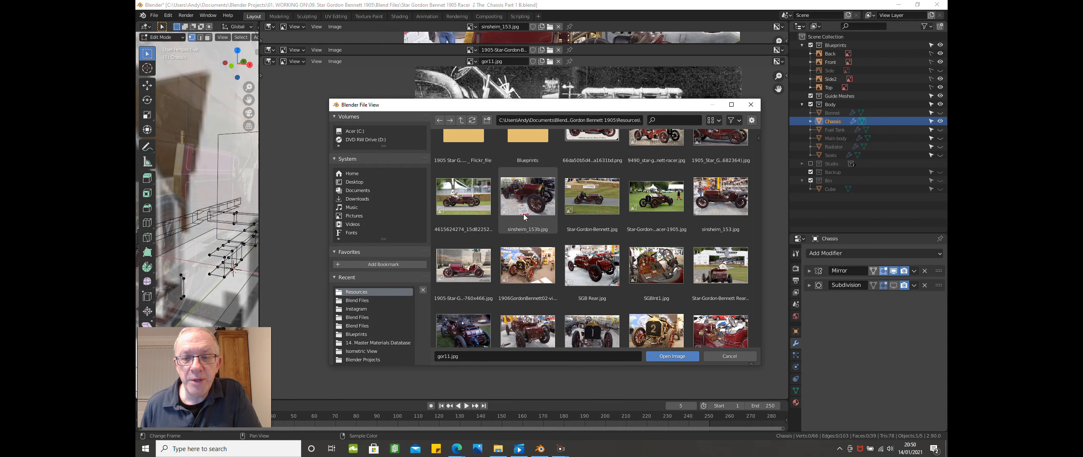
scroll(523, 213, "down", 2)
scroll(524, 217, "down", 1)
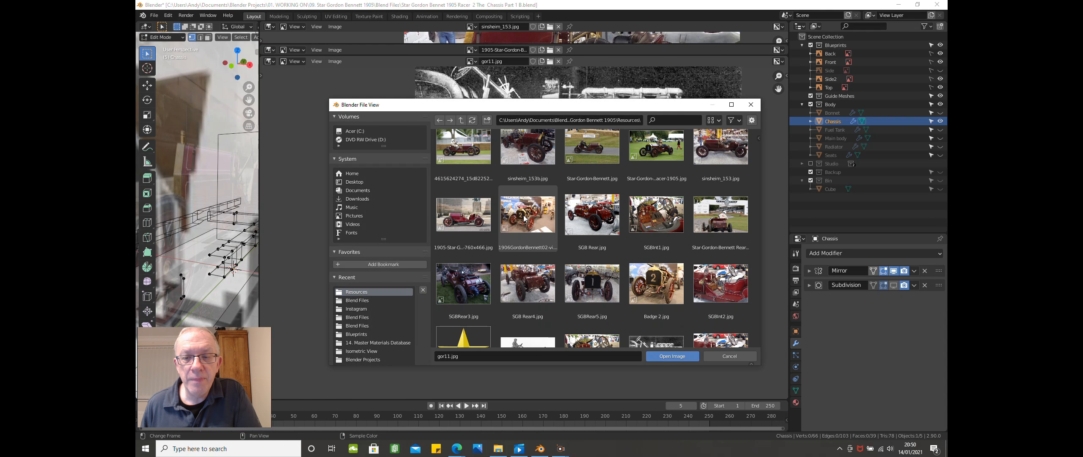
scroll(524, 217, "down", 1)
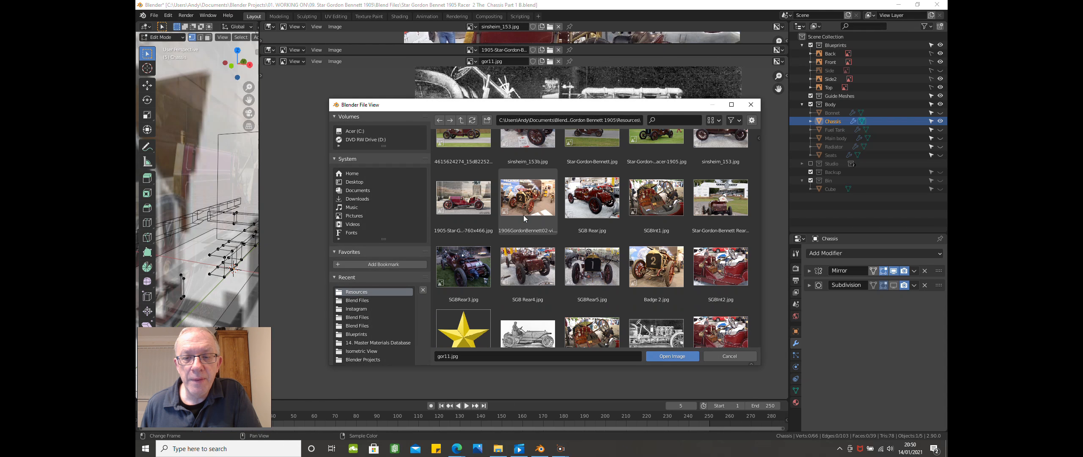
double_click(595, 270)
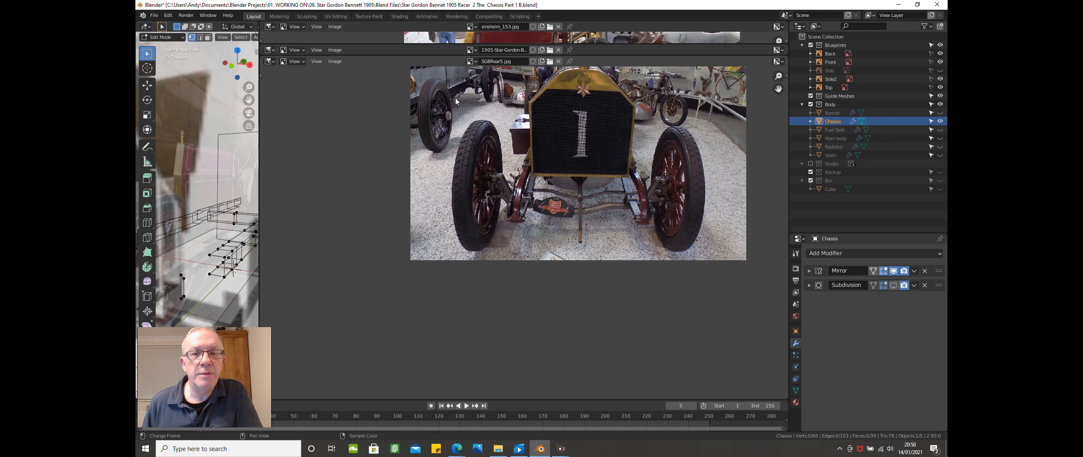
- Load SGBRear3.jpg from the Resources folder and examine the rear wheels and chassis end up close
left_click(550, 62)
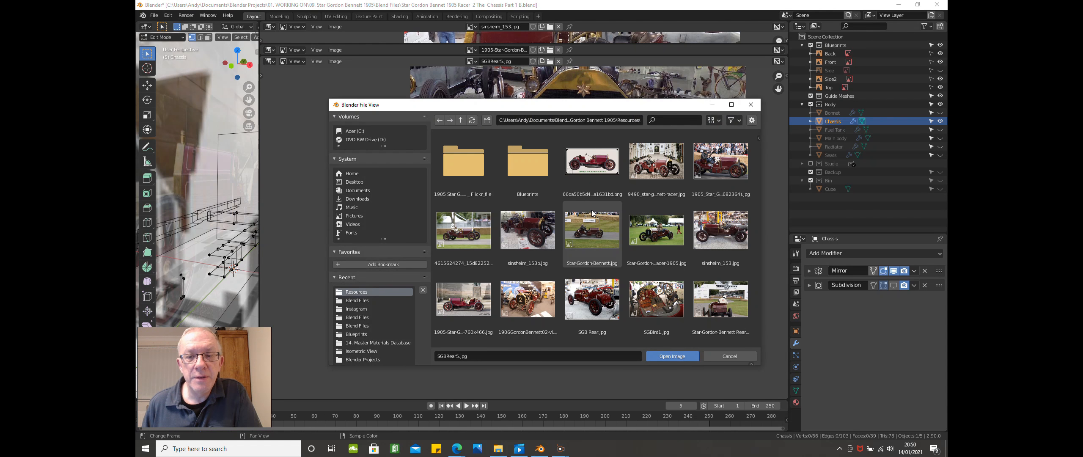
scroll(609, 234, "down", 2)
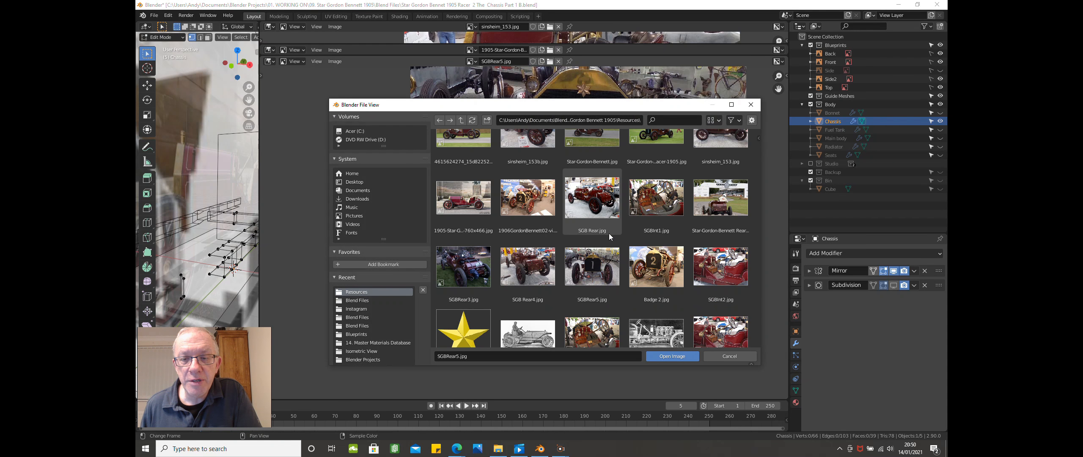
scroll(609, 234, "down", 1)
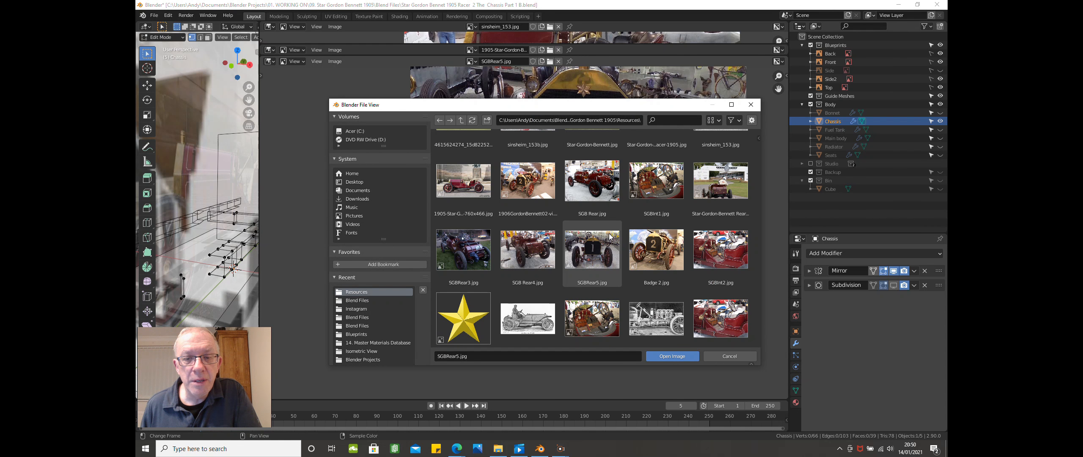
double_click(475, 256)
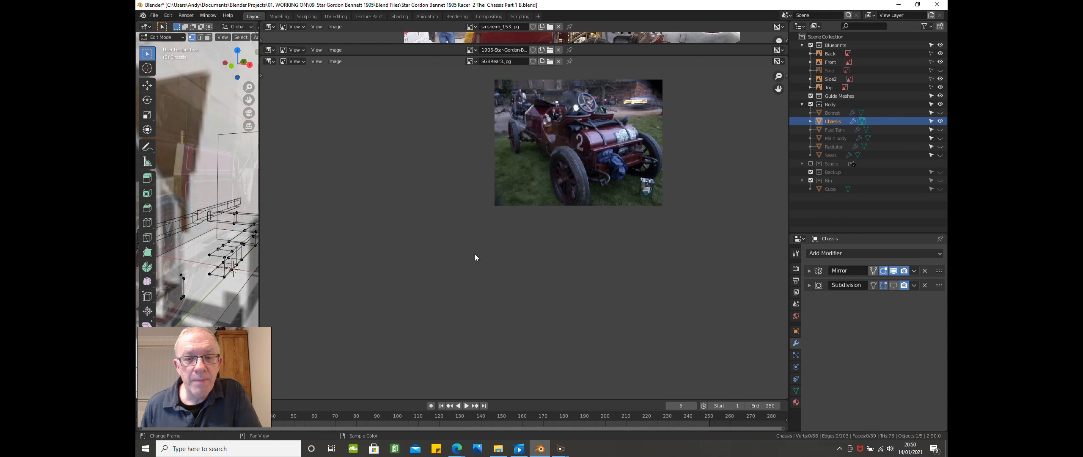
scroll(562, 175, "up", 6)
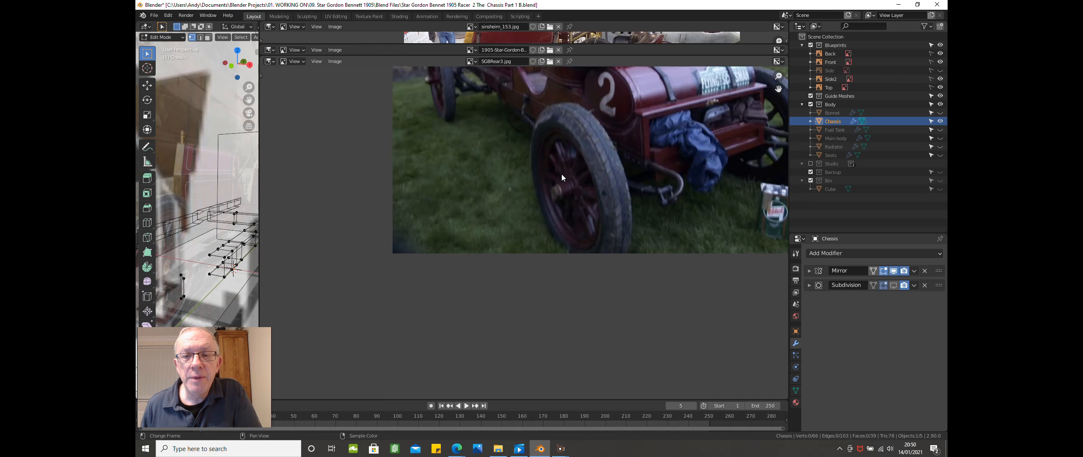
scroll(598, 171, "down", 2)
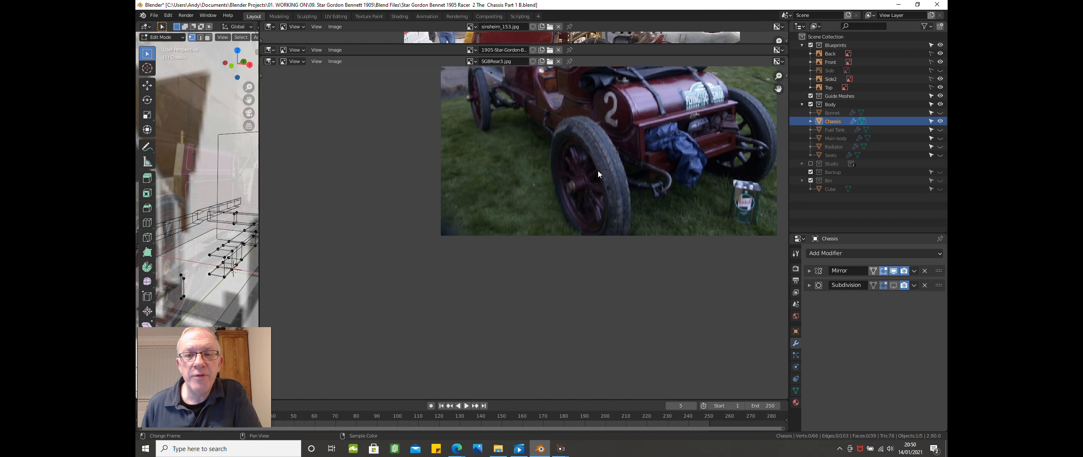
- Load gor3.jpg from the Resources folder to view the black-and-white photo of the front axle and chassis
left_click(550, 62)
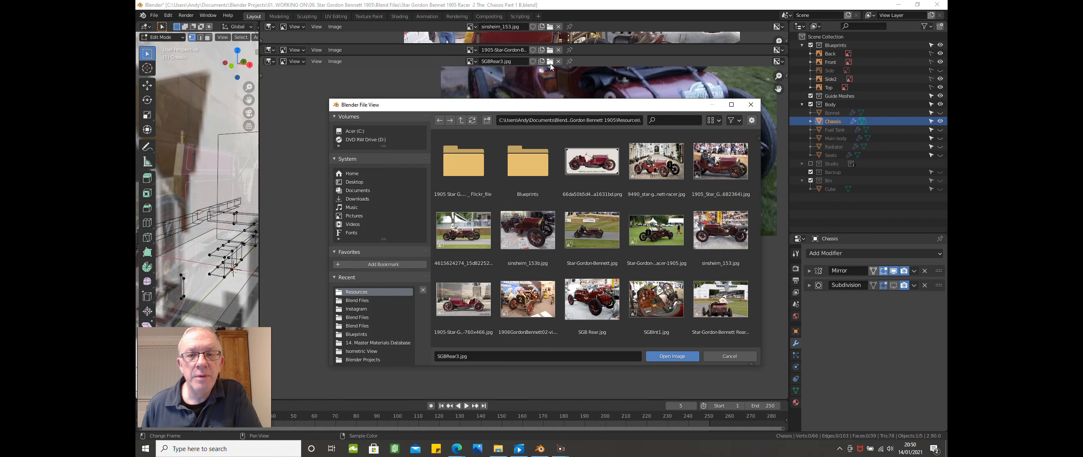
scroll(582, 226, "down", 6)
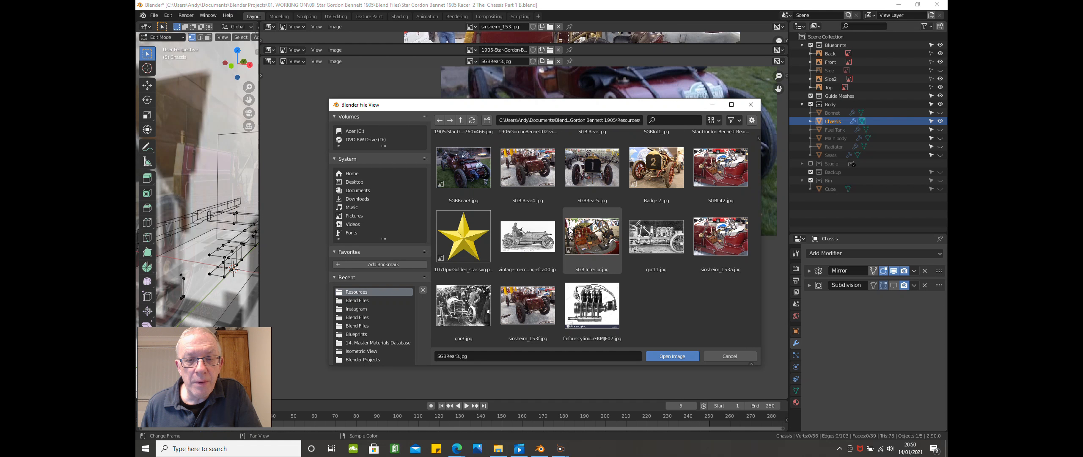
double_click(465, 312)
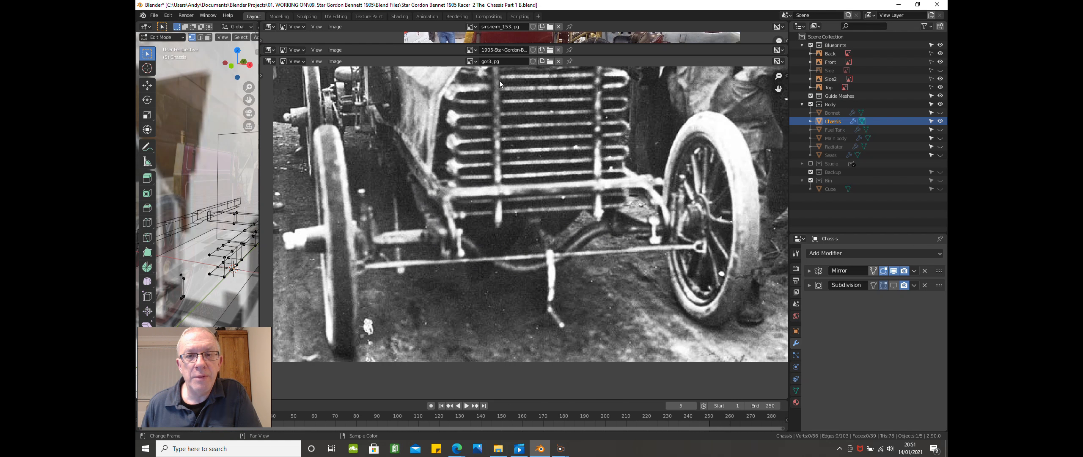
- Load SGB Rear.jpg from the Resources folder and examine the side rail, rear wheel and fuel tank area
left_click(552, 62)
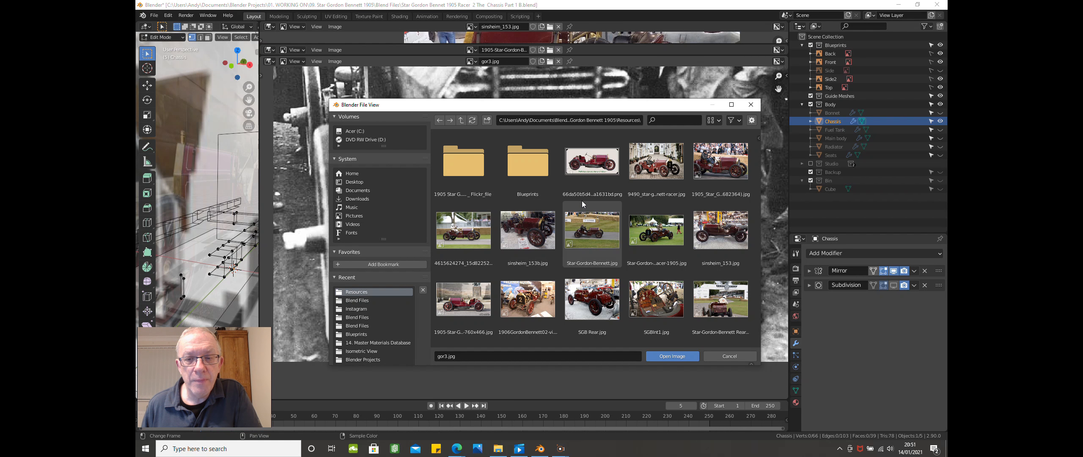
scroll(582, 200, "down", 2)
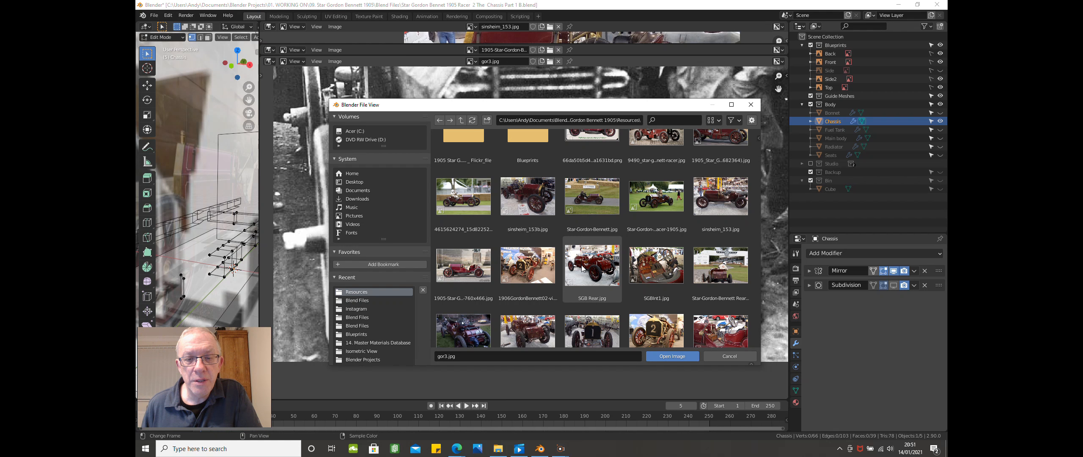
double_click(596, 265)
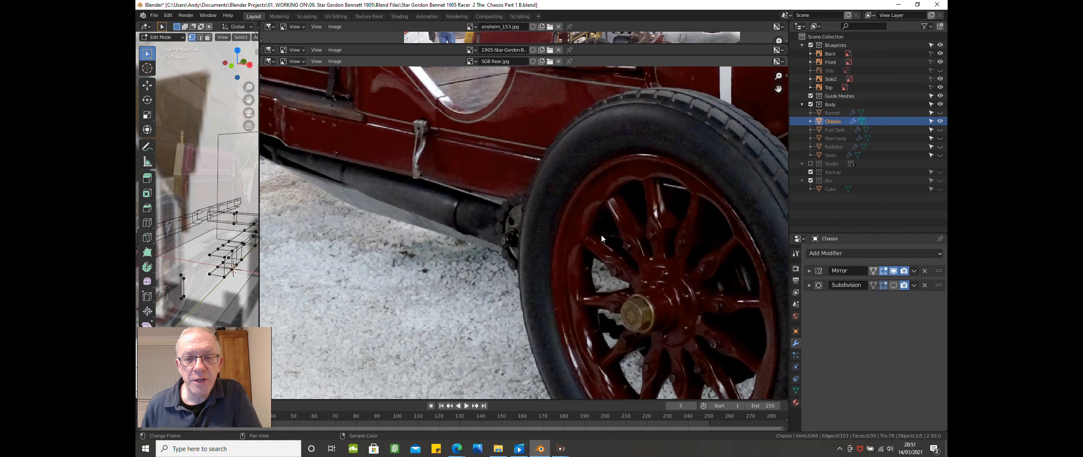
scroll(600, 233, "down", 3)
middle_click_drag(602, 232, 568, 227)
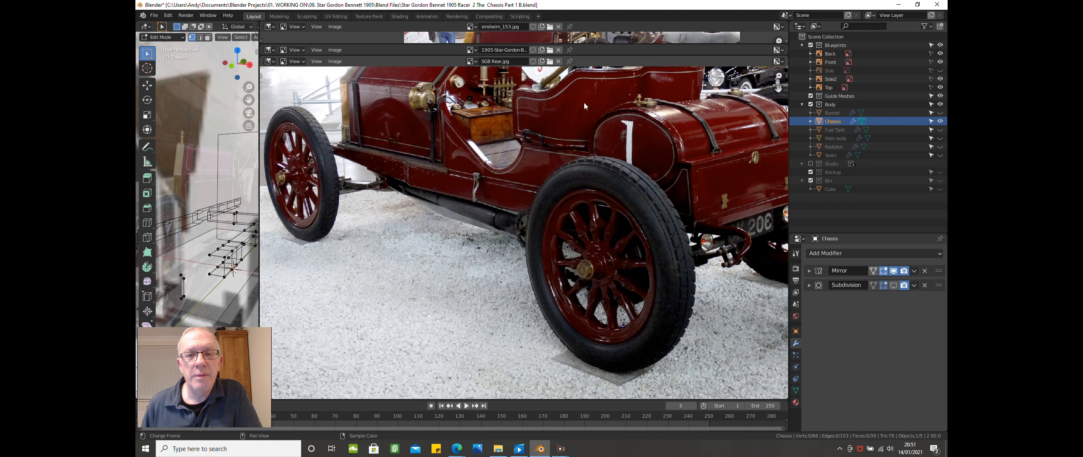
- Load the 1905_Star_Gordon_Bennett JPG from the Resources folder and examine the car being driven past the hay bales
left_click(550, 61)
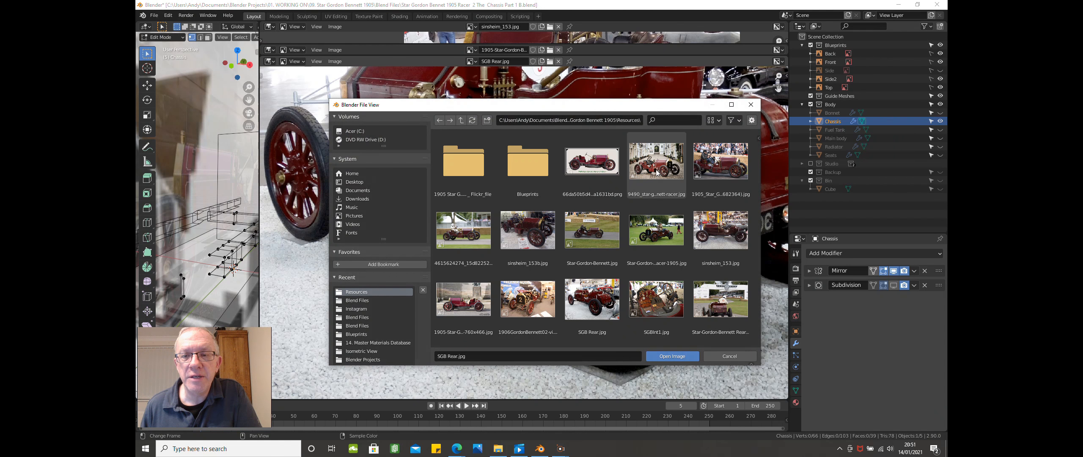
double_click(711, 166)
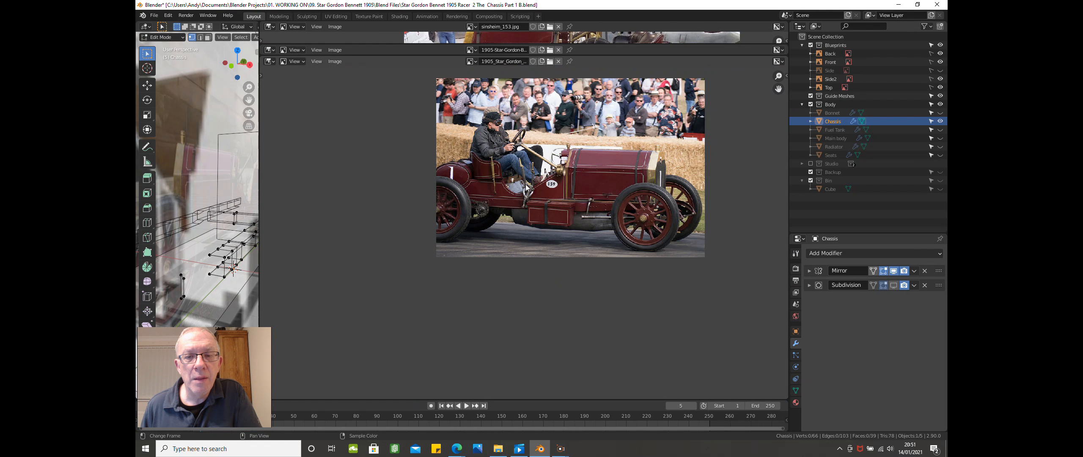
scroll(526, 182, "up", 1)
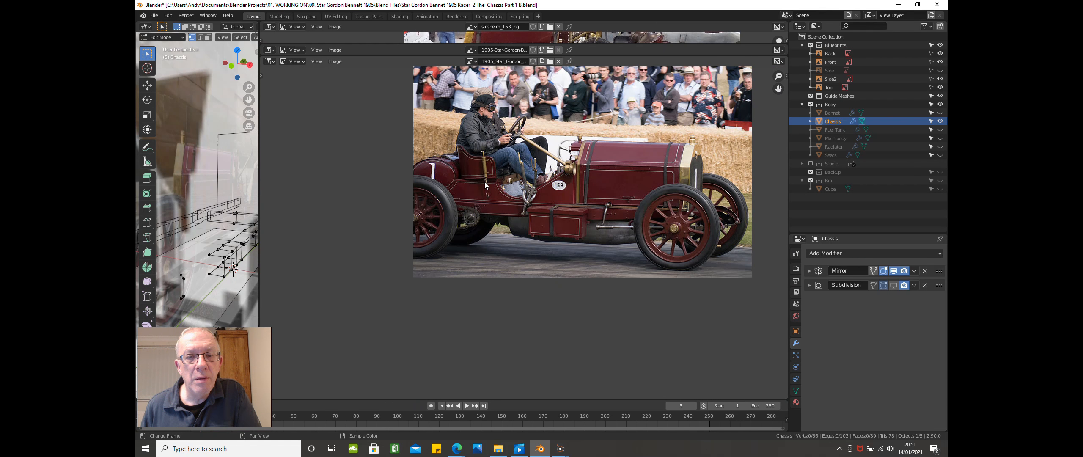
middle_click_drag(484, 182, 516, 179)
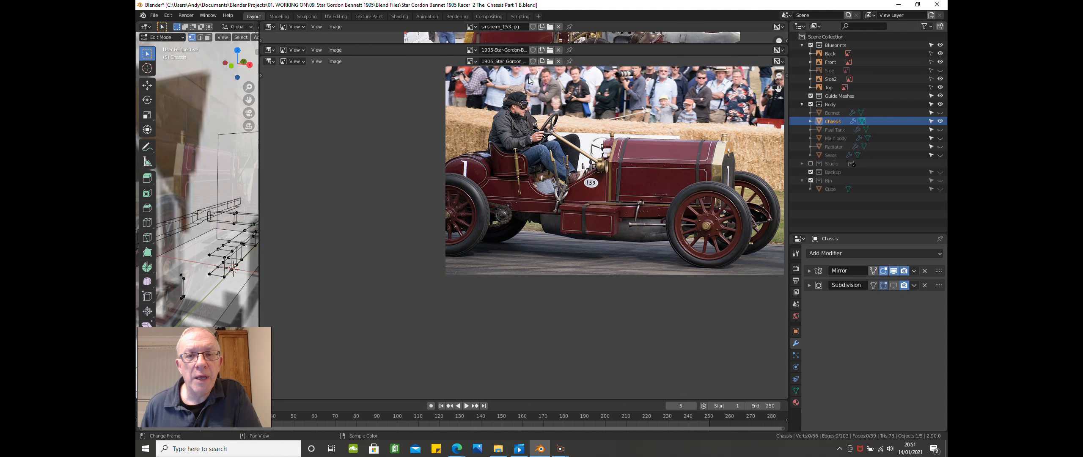
- View the framed 1905 Star Gordon Bennett Racer side-view PNG, followed by the 9490_star-gordon JPG of the car on cobbles
left_click(550, 61)
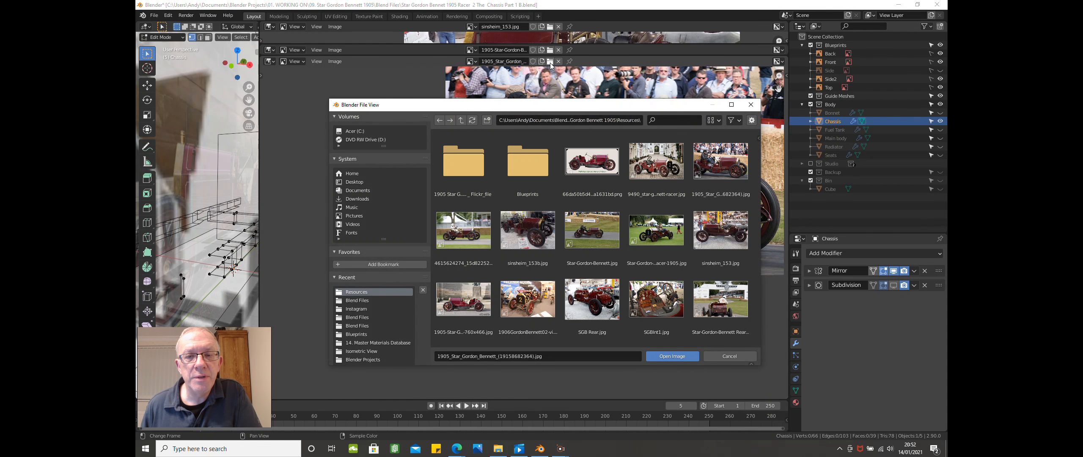
double_click(598, 164)
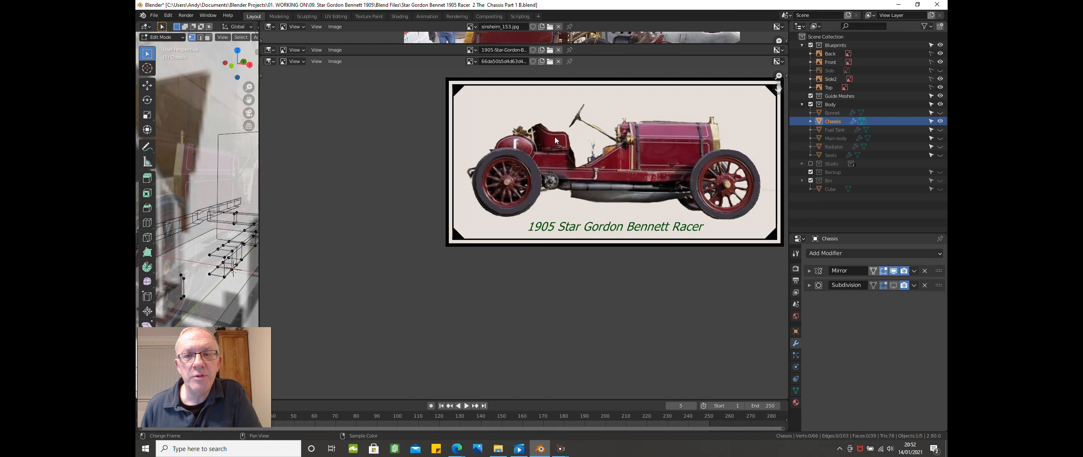
left_click(550, 61)
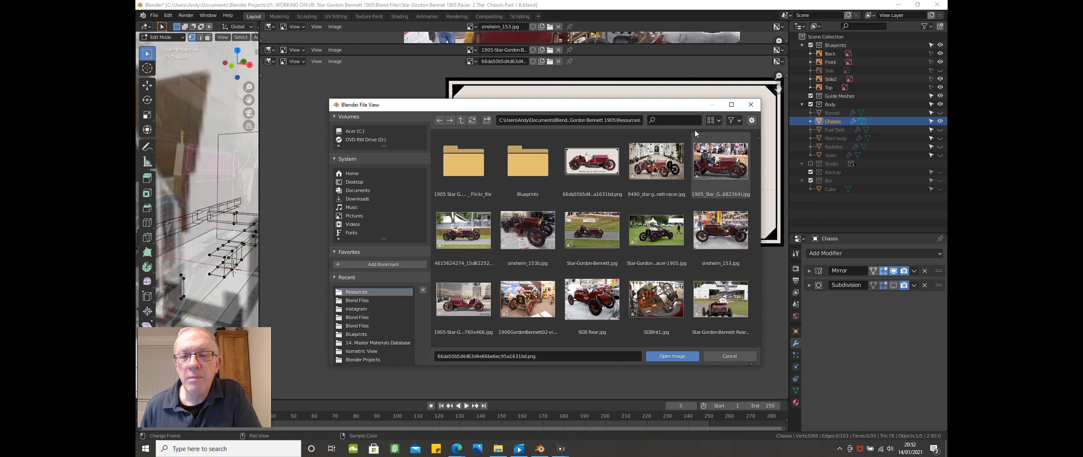
double_click(658, 169)
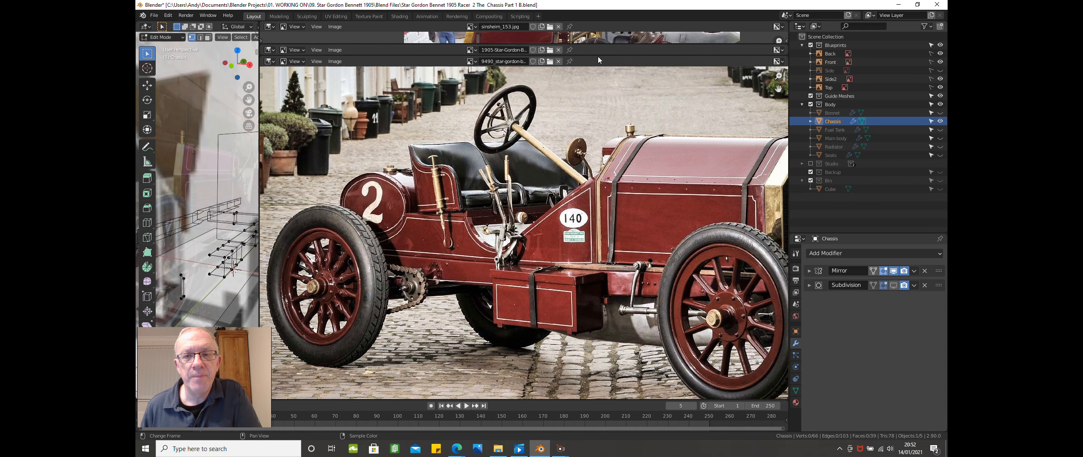
- Enlarge the middle reference photo area, widen the 3D viewport over the reference images and set its shading to Solid
left_click_drag(598, 56, 589, 309)
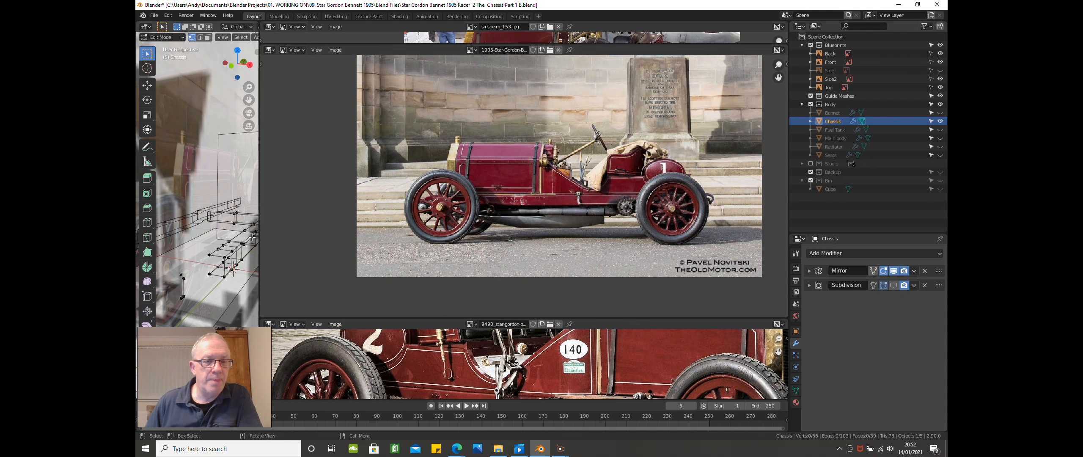
left_click_drag(260, 213, 774, 211)
scroll(638, 232, "down", 10)
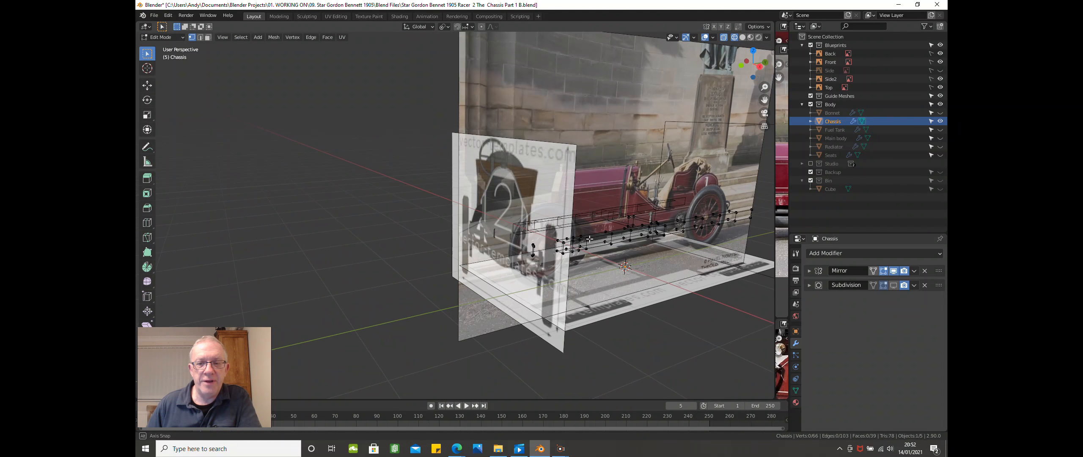
key("z")
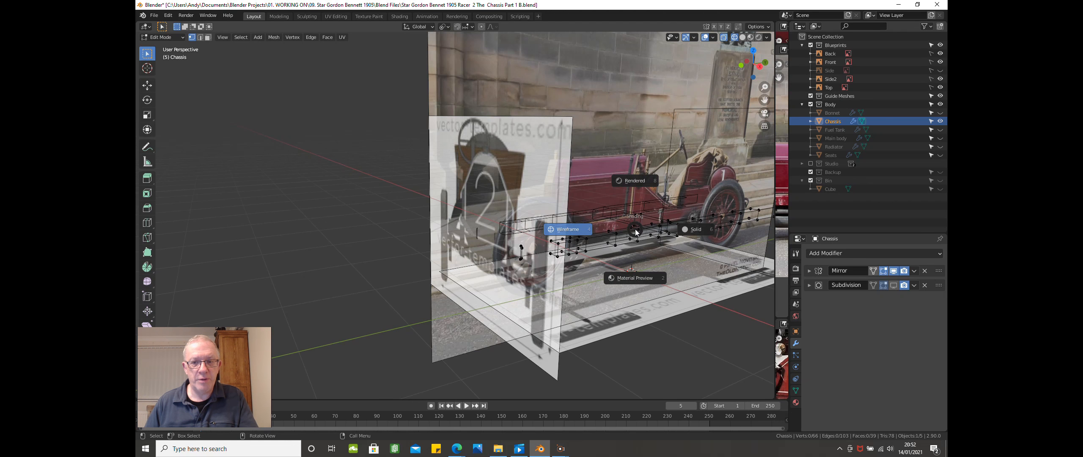
left_click(687, 230)
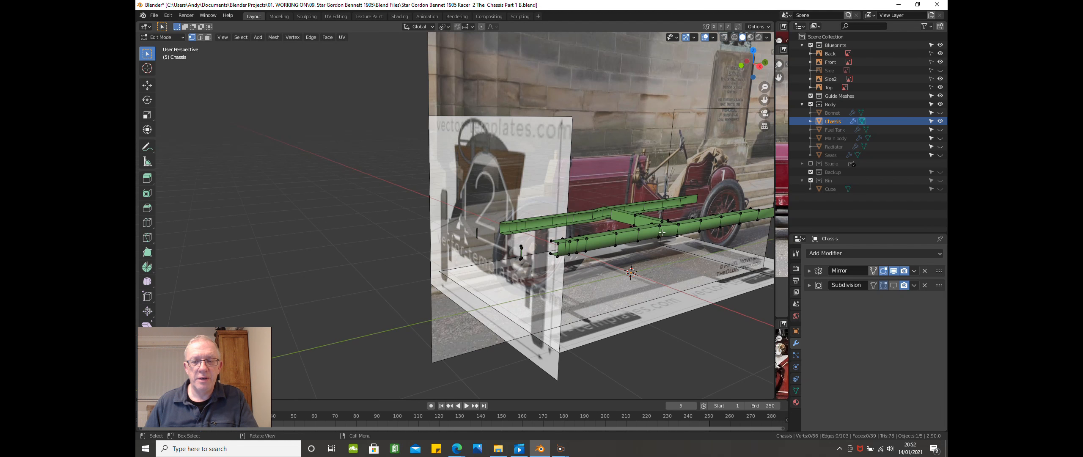
- Hide the Blueprints collection and delete the vertices of the small stray piece in front of the chassis rail
scroll(661, 233, "up", 2)
scroll(662, 233, "up", 2)
middle_click_drag(662, 232, 677, 243)
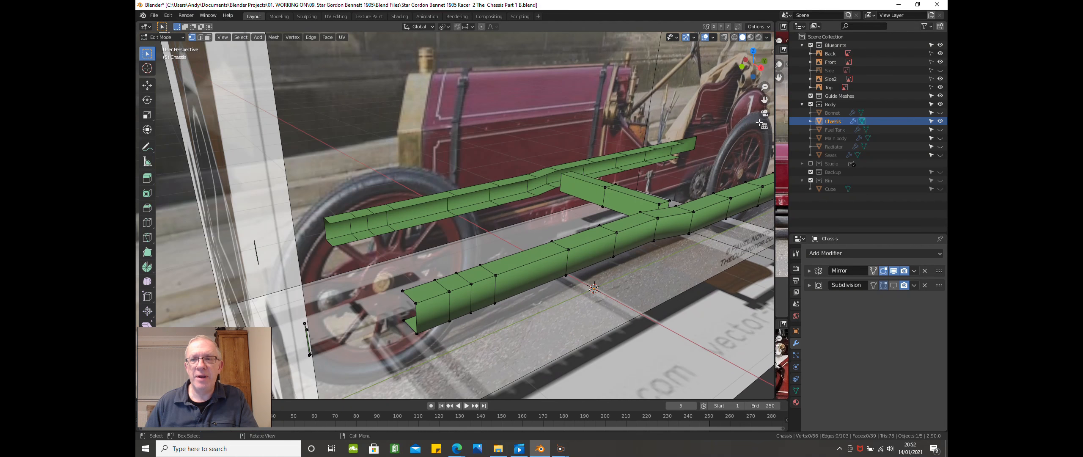
left_click(810, 45)
mouse_move(549, 175)
middle_mouse_down()
mouse_move(570, 188)
mouse_move(581, 160)
mouse_move(539, 173)
middle_mouse_up()
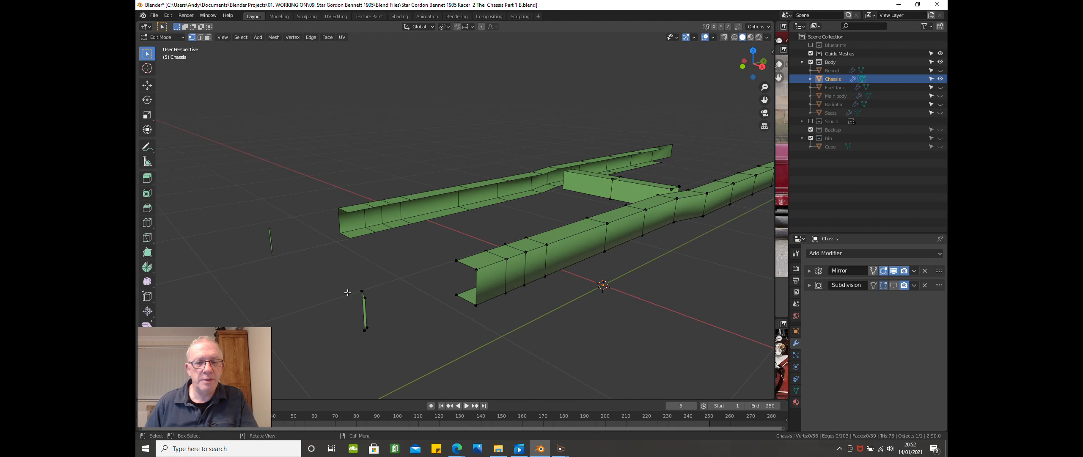
left_click(368, 305)
key("x")
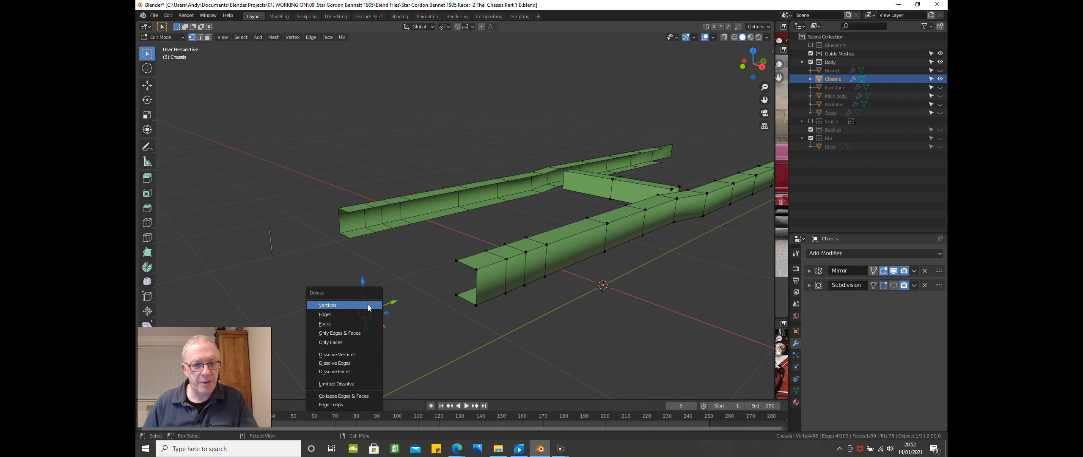
left_click(367, 305)
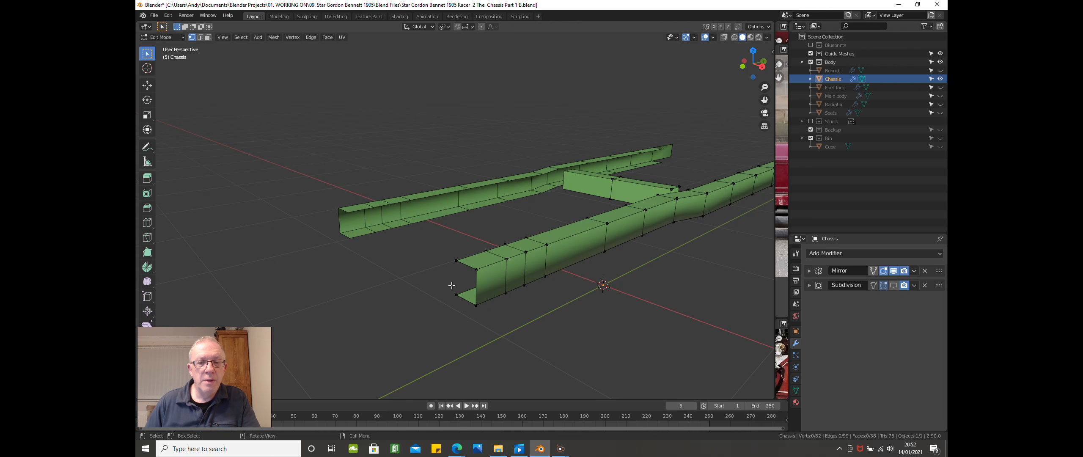
- Examine the mirrored C-section chassis rails and their cross member from the end, the side and above
middle_click_drag(448, 291, 588, 205)
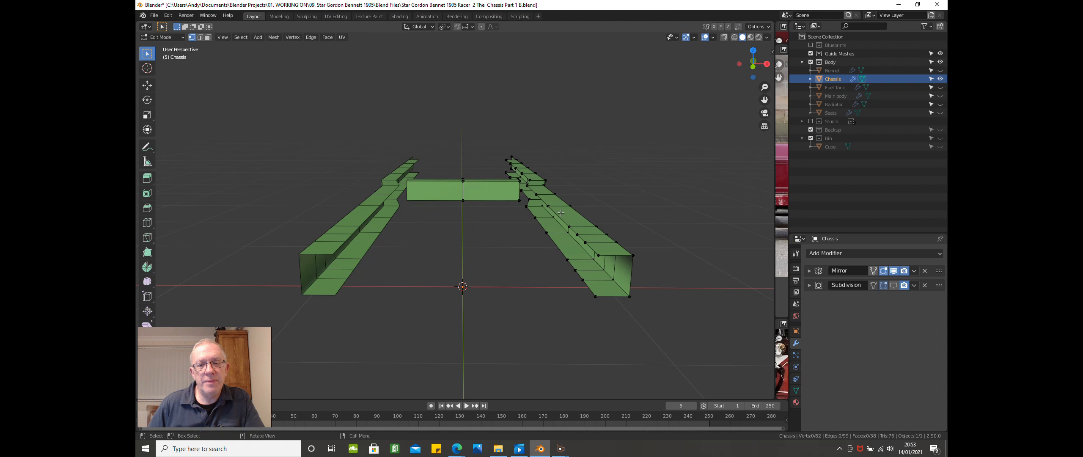
middle_click_drag(560, 212, 465, 214)
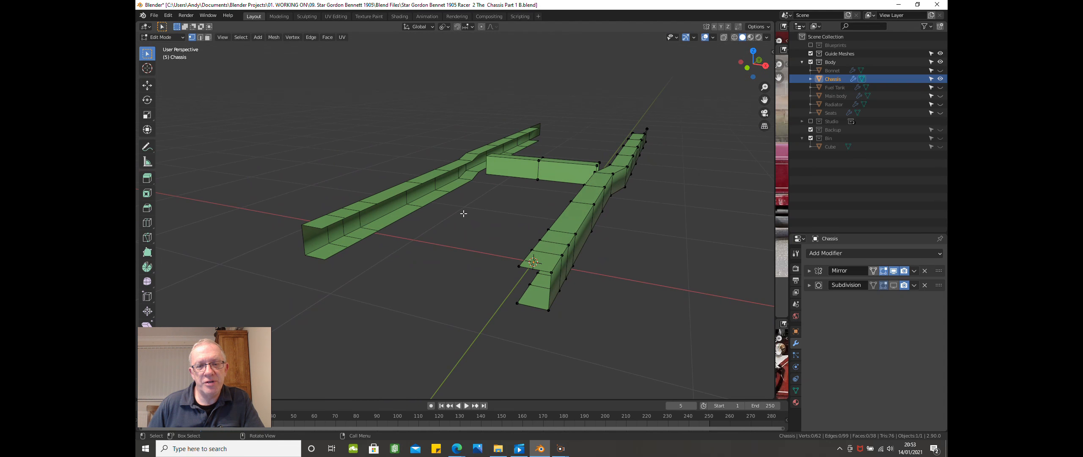
middle_click_drag(624, 182, 608, 210)
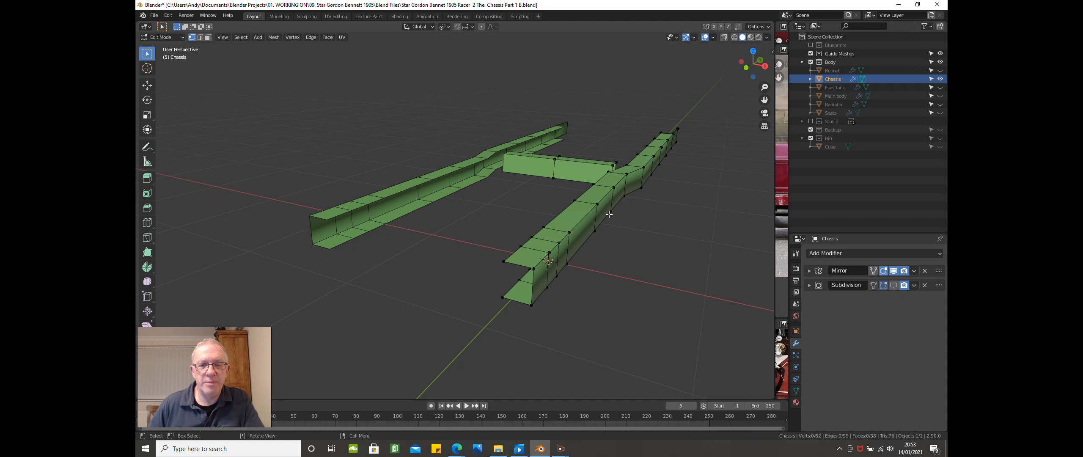
middle_click_drag(608, 215, 631, 217)
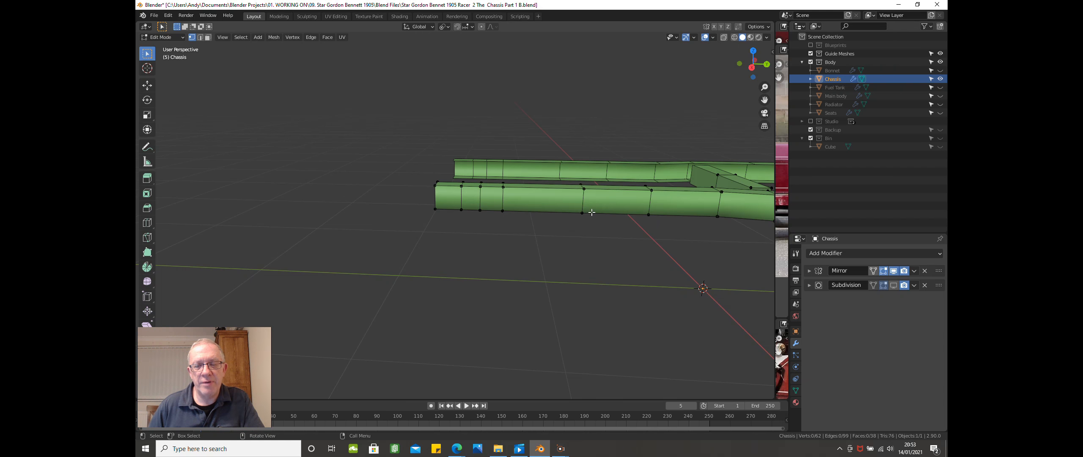
scroll(635, 217, "down", 2)
middle_click_drag(627, 242, 725, 273)
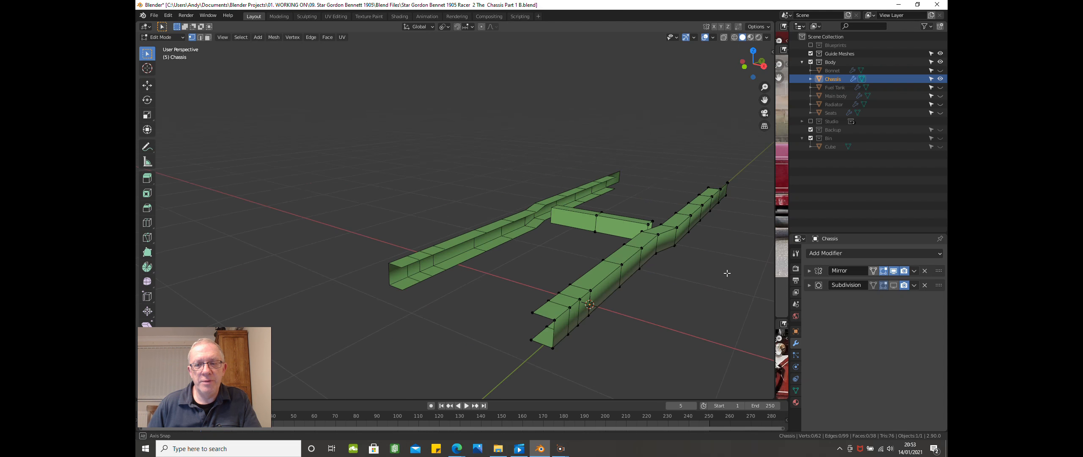
scroll(678, 241, "up", 2)
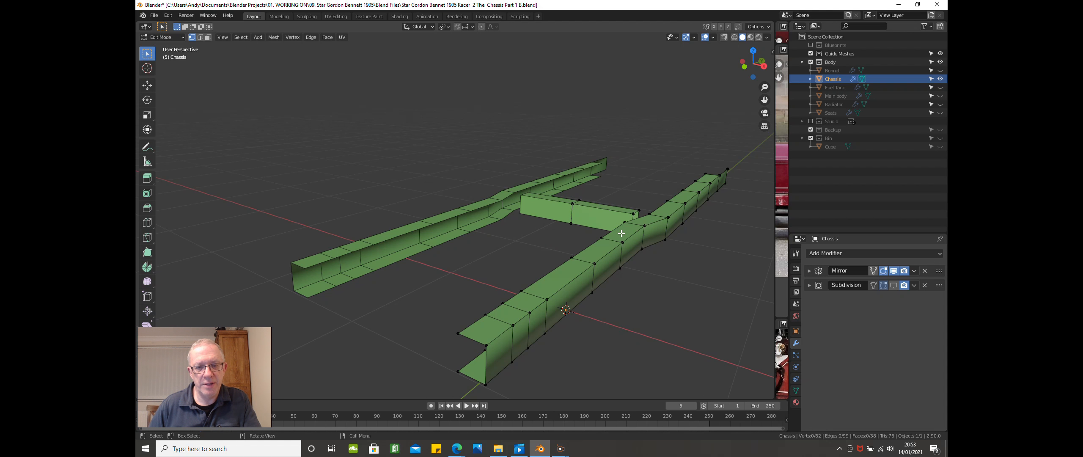
middle_click_drag(575, 293, 611, 281)
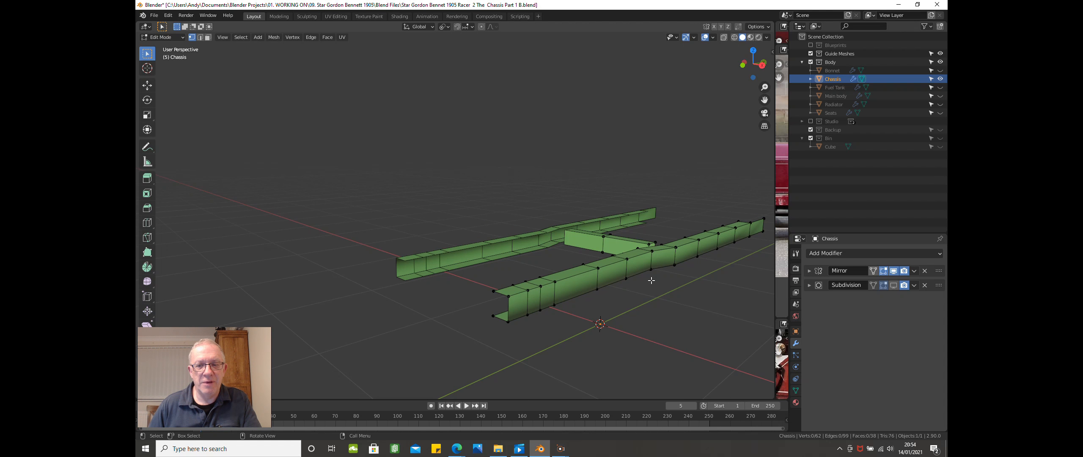
scroll(656, 279, "down", 2)
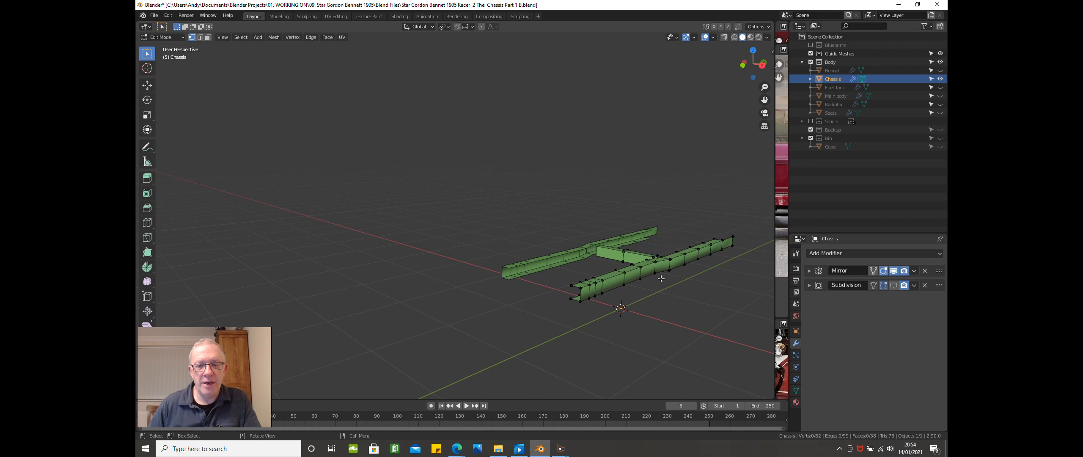
- Compare the chassis rails with the blueprints in top and perspective views, showing the Blueprints collection only for the check
key("KP_7")
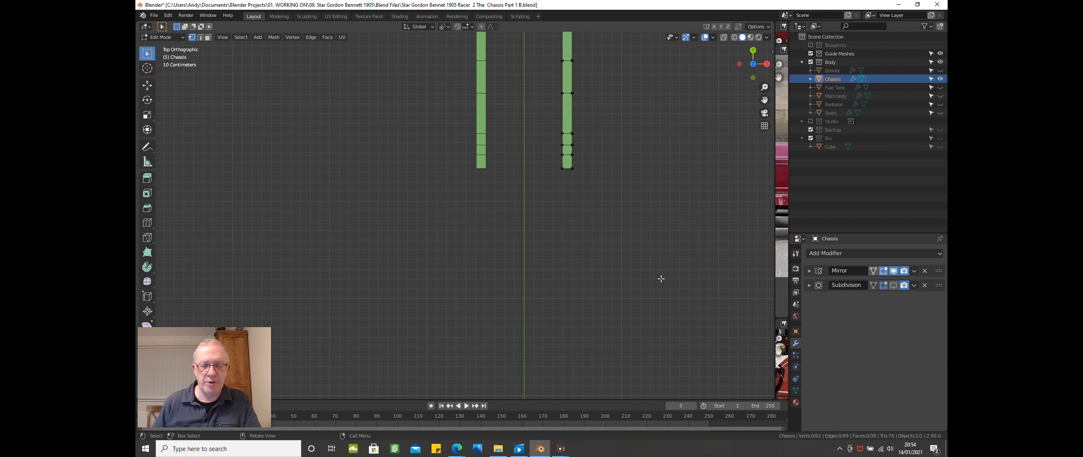
middle_click_drag(619, 273, 608, 94, "shift")
middle_click_drag(610, 34, 599, 121, "shift")
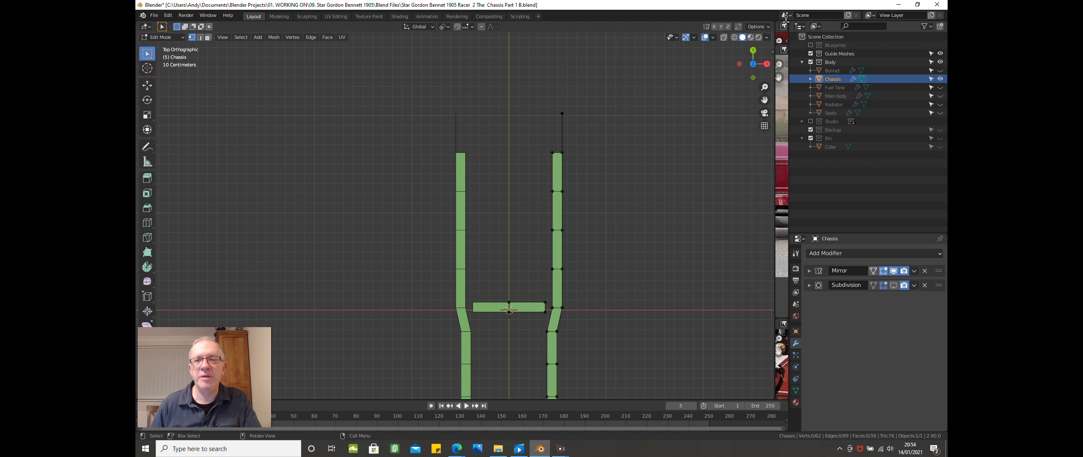
left_click(810, 45)
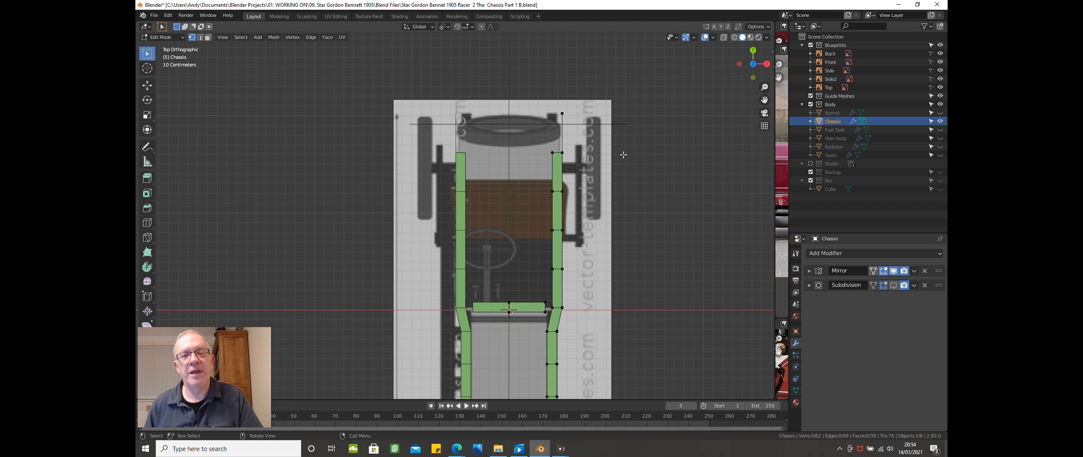
middle_click_drag(621, 150, 519, 198)
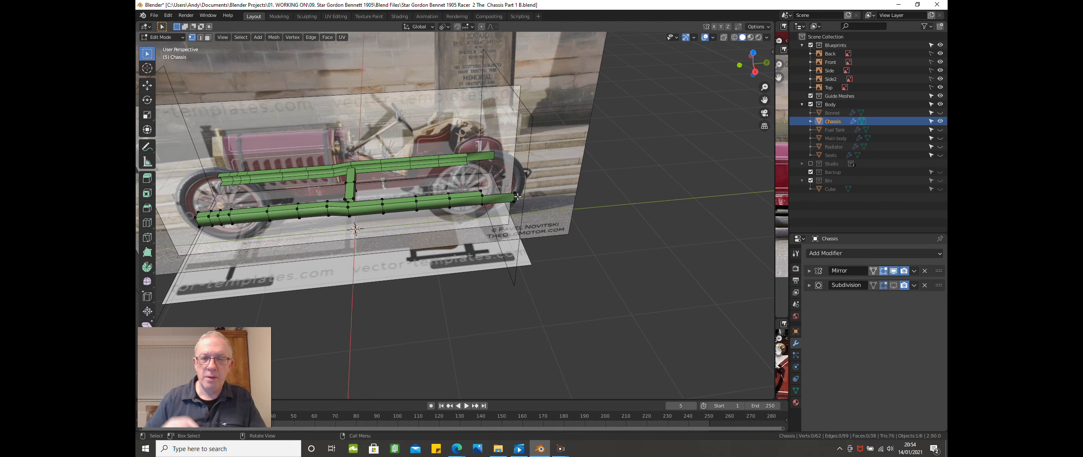
left_click(811, 45)
- Extrude the two inner flange corner vertices at the rear end of the chassis rail outward along the Y axis
mouse_move(544, 164)
middle_mouse_down()
mouse_move(502, 177)
mouse_move(521, 152)
mouse_move(496, 198)
mouse_move(447, 166)
mouse_move(547, 164)
middle_mouse_up()
scroll(547, 164, "up", 8)
left_click(511, 211)
left_click(513, 252, "shift")
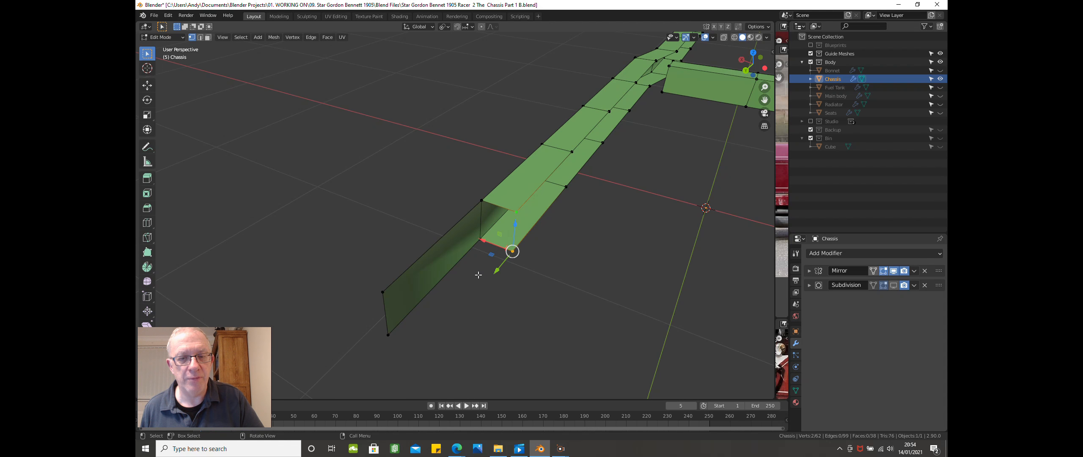
key("e")
key("y")
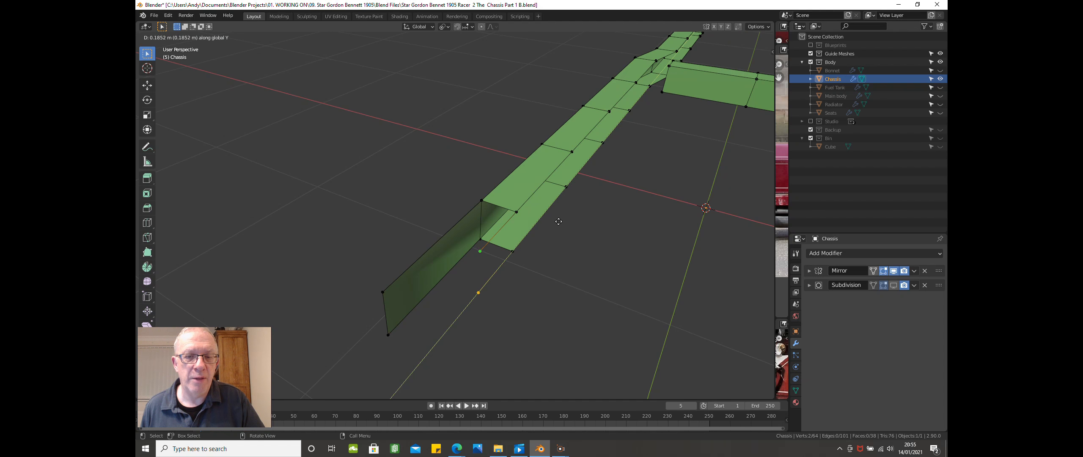
left_click(493, 261)
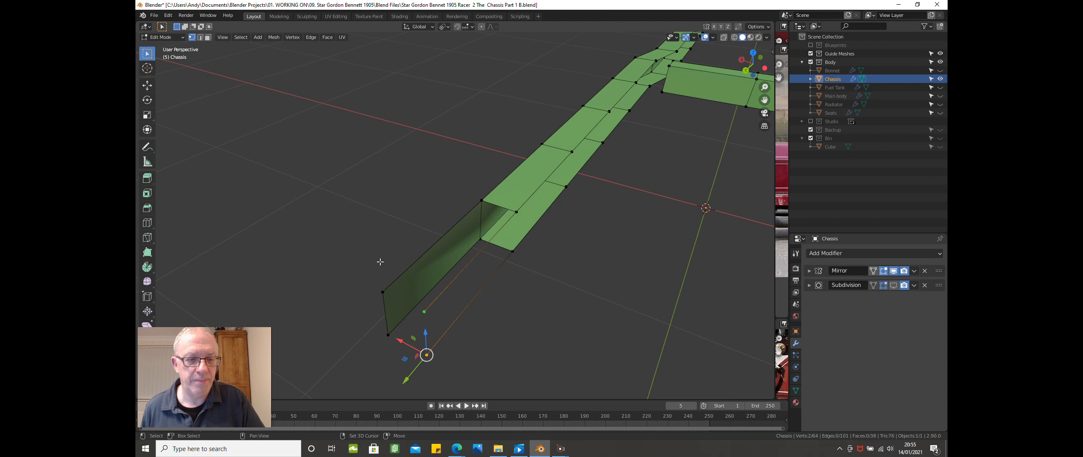
- Select the two extruded inner flange vertices at the rear end of the rail and shift them slightly outward along Y
left_click(381, 287, "shift")
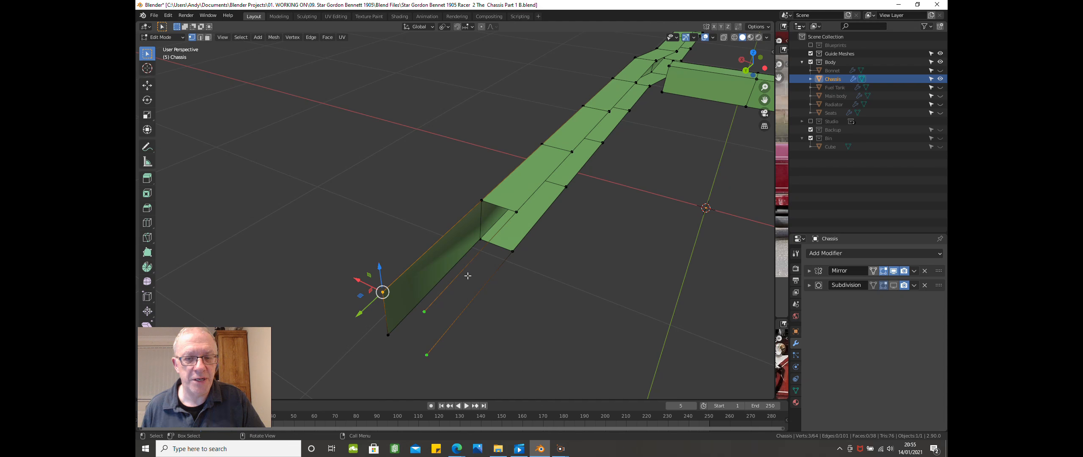
key("KP_7")
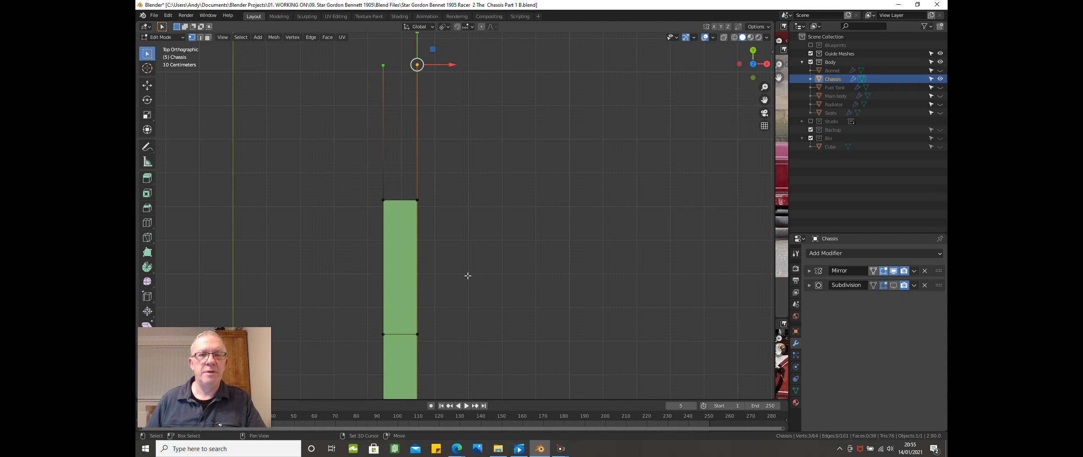
middle_click_drag(438, 118, 425, 187, "shift")
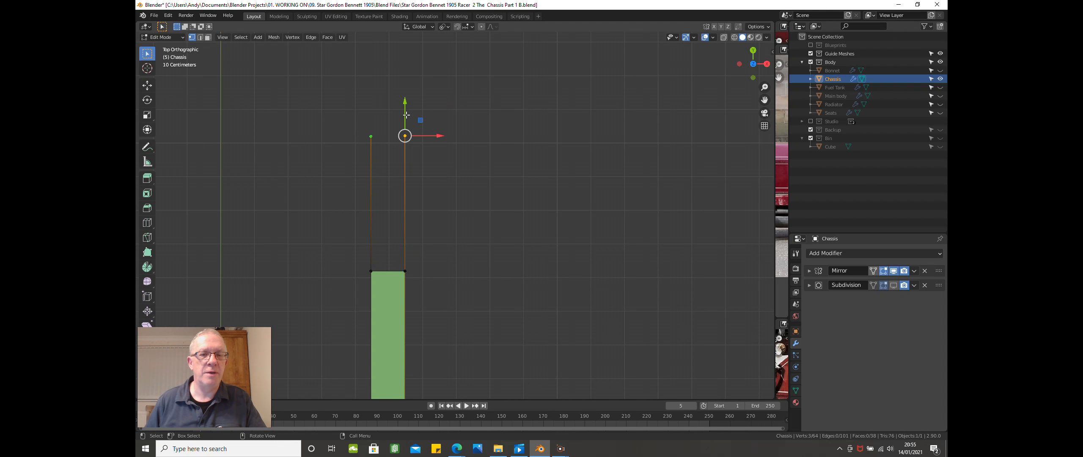
middle_click_drag(346, 133, 322, 118)
left_click(352, 124)
left_click(371, 151, "shift")
left_click_drag(376, 129, 382, 114)
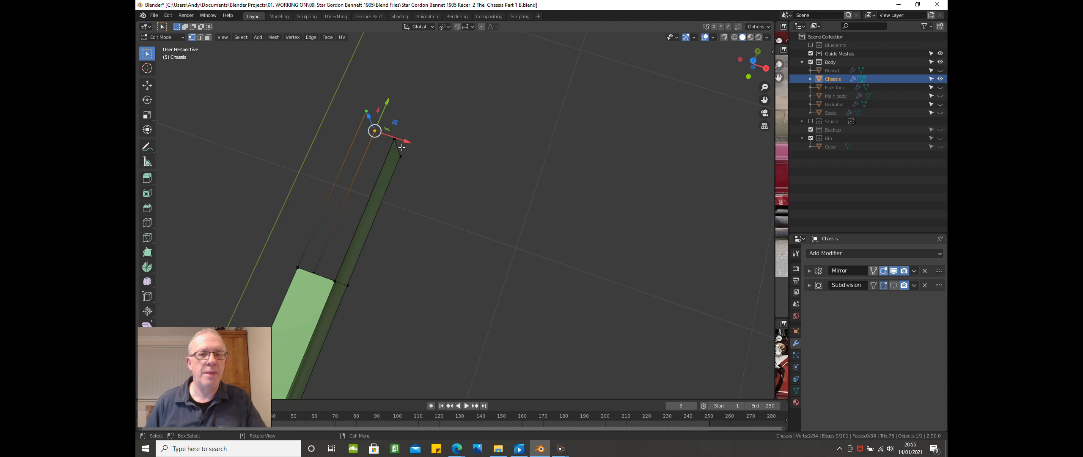
- Align the inner flange end vertices with the rail's outer end vertex by scaling to 0 along Y, using Active Element as the pivot
left_click(394, 139, "shift")
key("KP_7")
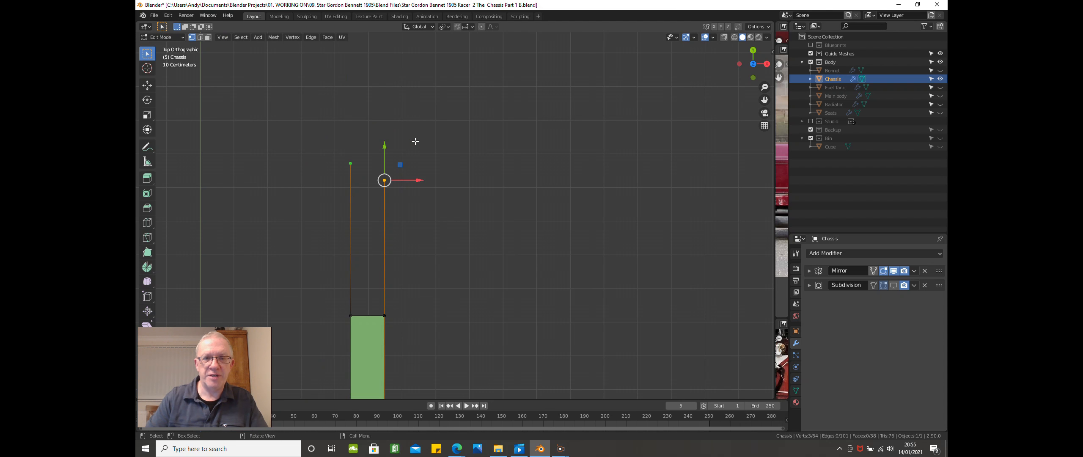
middle_click_drag(435, 130, 473, 137, "shift")
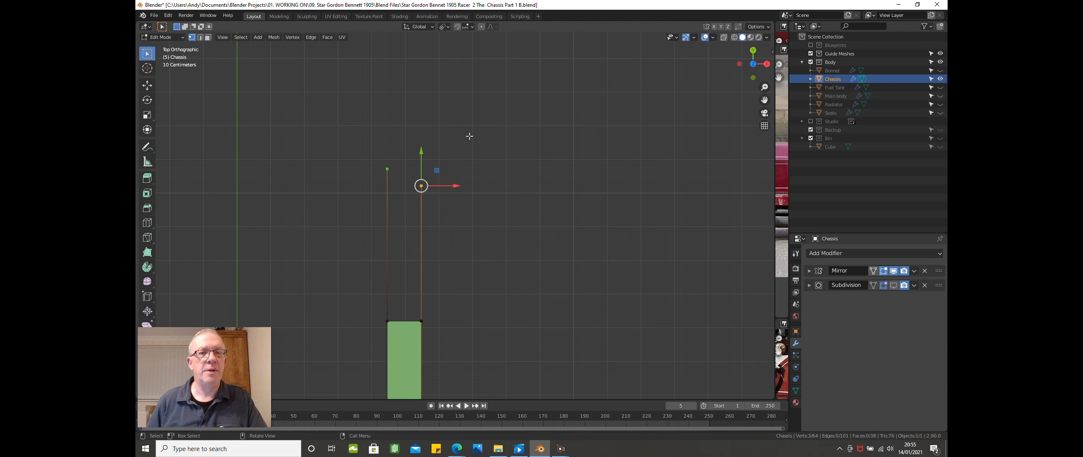
left_click(445, 27)
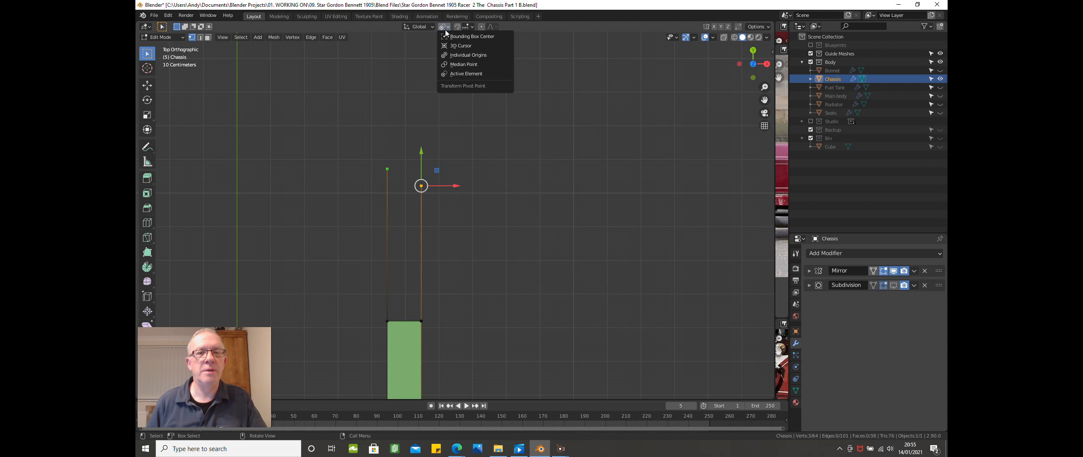
left_click(461, 74)
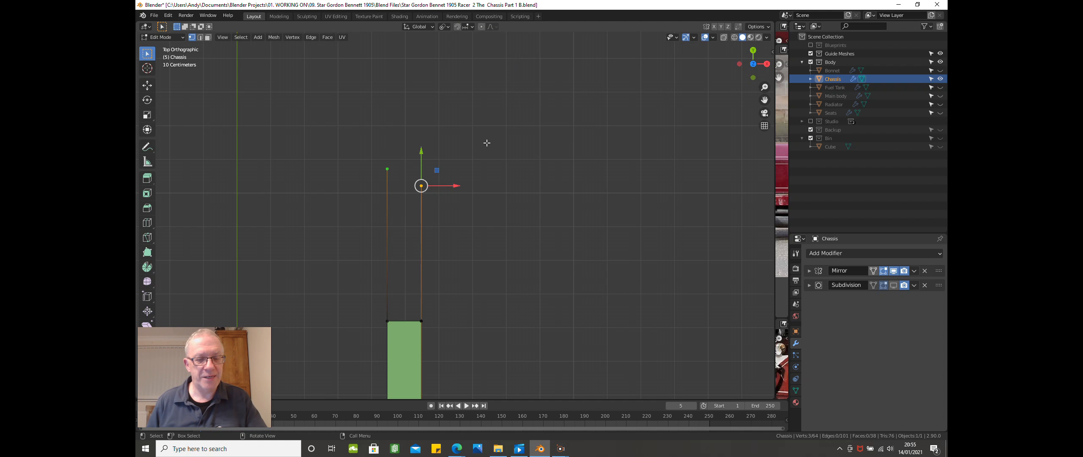
key("s")
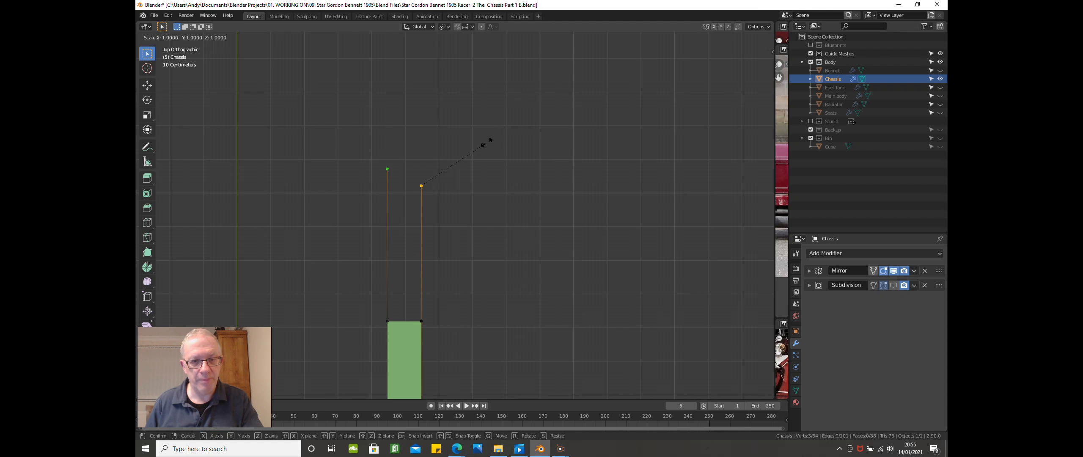
key("y")
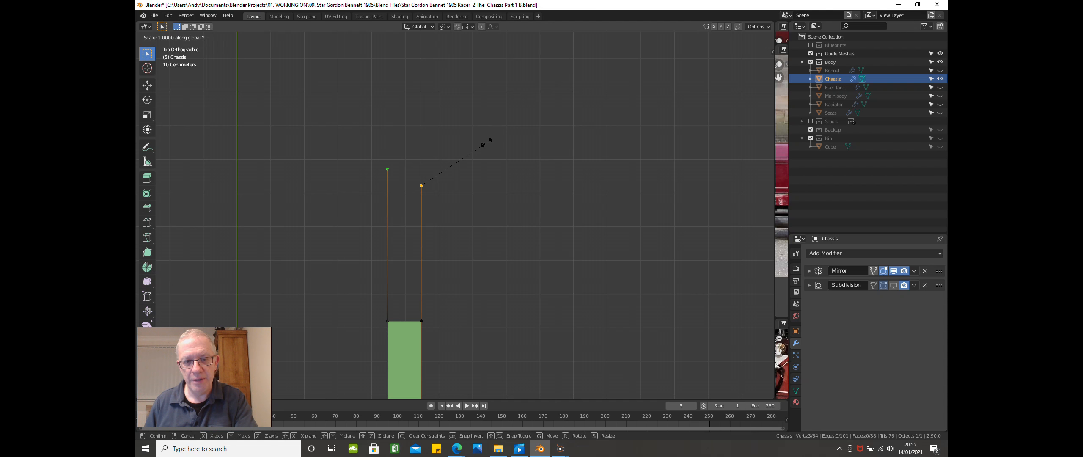
type("0")
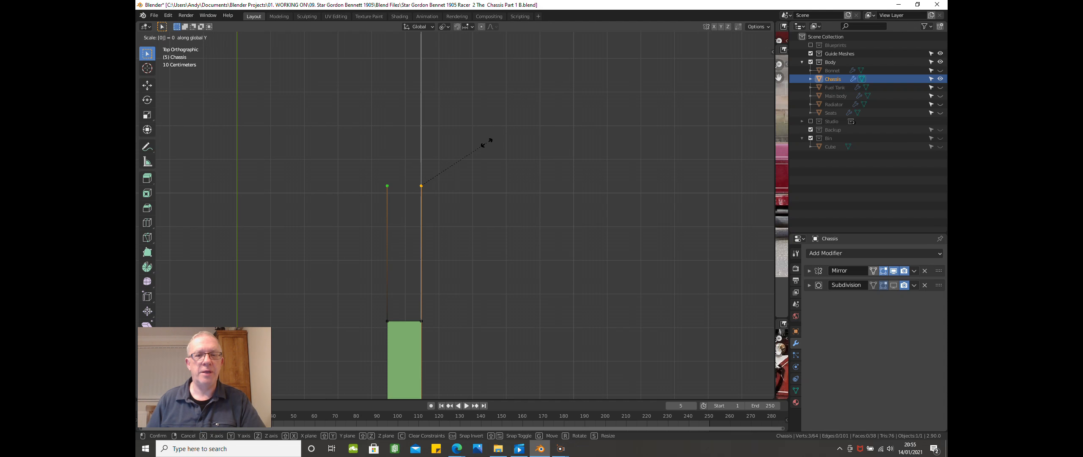
key("Return")
- Fill the missing upper and lower flange faces of the extended section at the rear end of the chassis rail
middle_click_drag(419, 146, 380, 152)
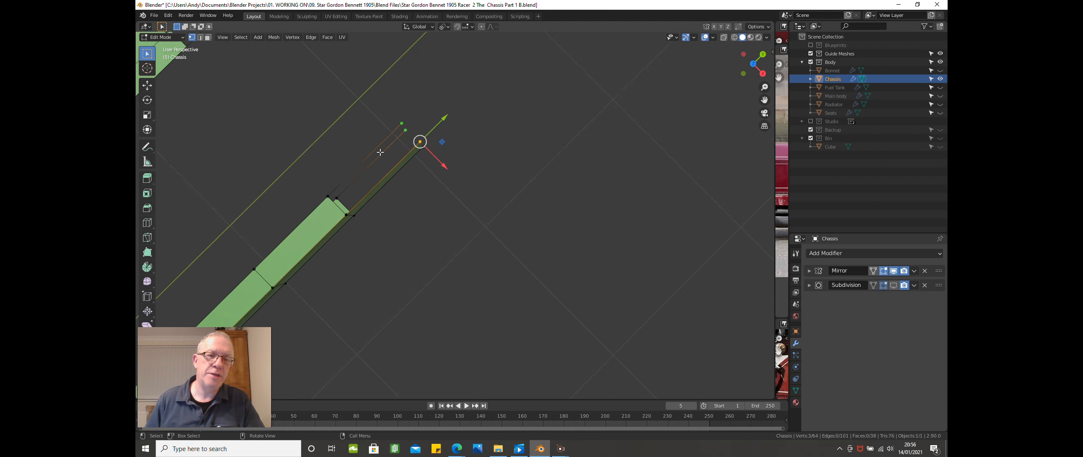
left_click(333, 190)
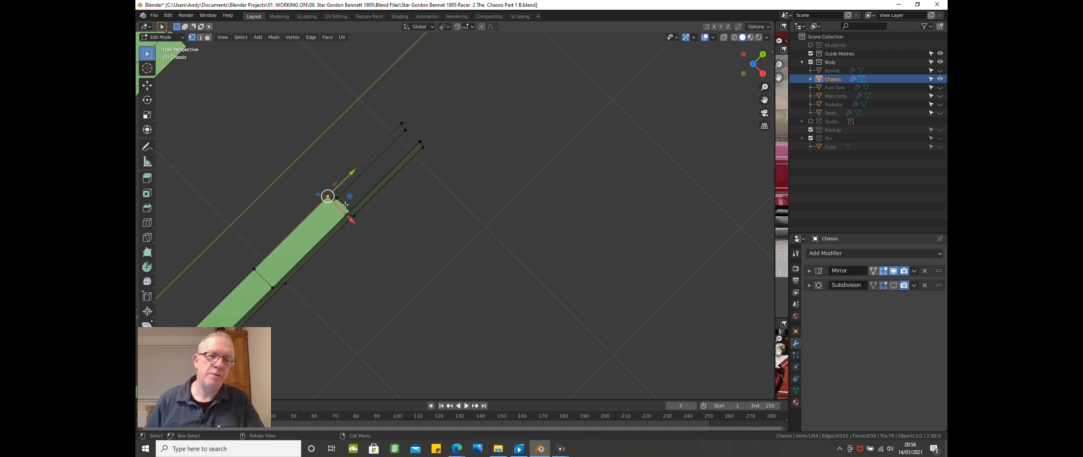
left_click(345, 217, "shift")
middle_click_drag(424, 185, 433, 171)
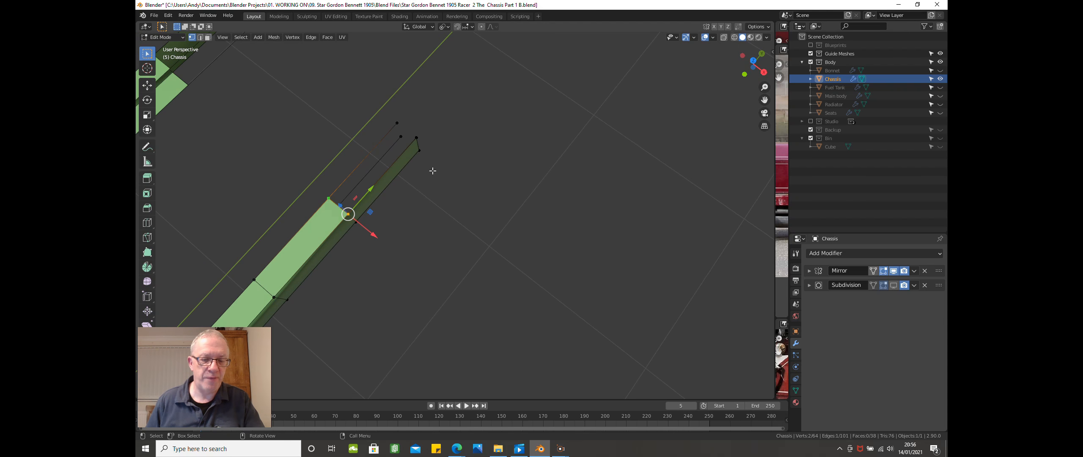
key("f")
middle_click_drag(436, 164, 493, 160)
left_click(491, 212)
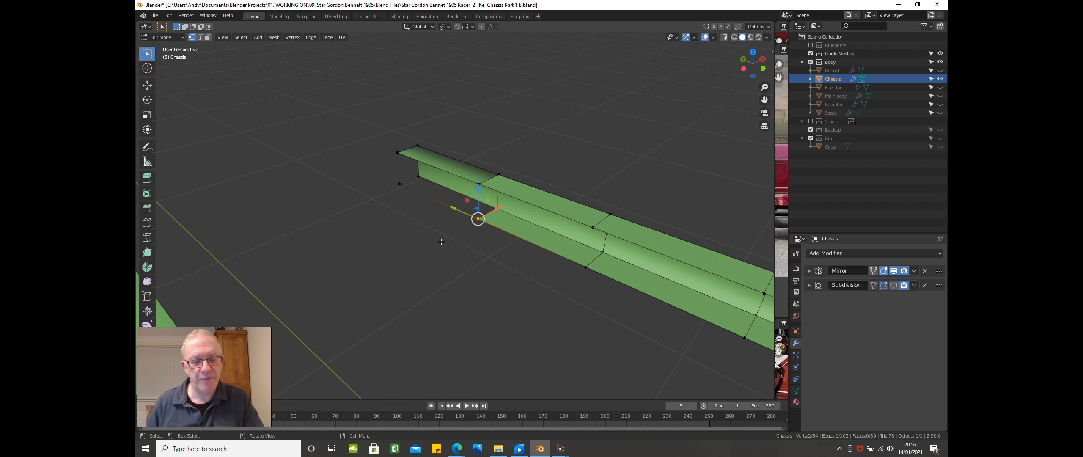
key("f")
- Select the whole chassis mesh and examine the extended rails in perspective and right side views
scroll(441, 228, "down", 4)
middle_click_drag(441, 228, 342, 237)
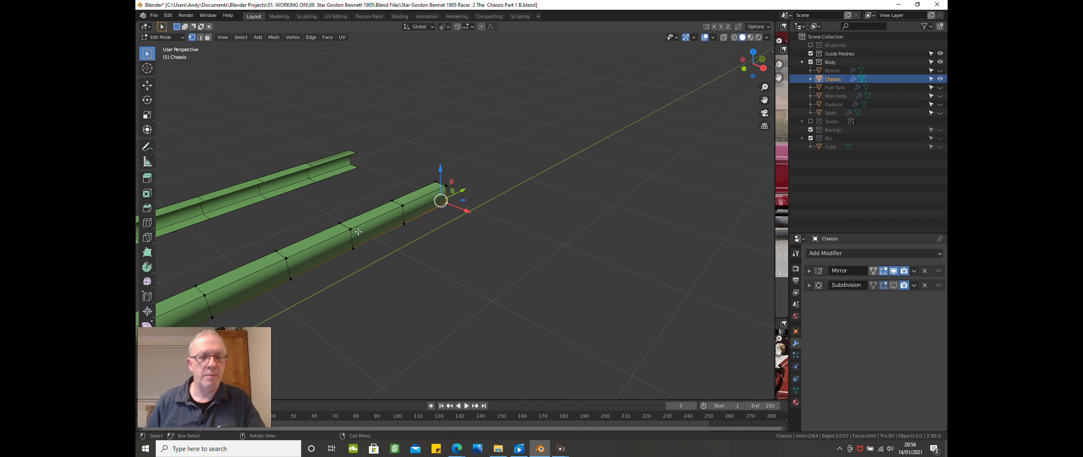
scroll(381, 234, "down", 3)
scroll(409, 249, "down", 1)
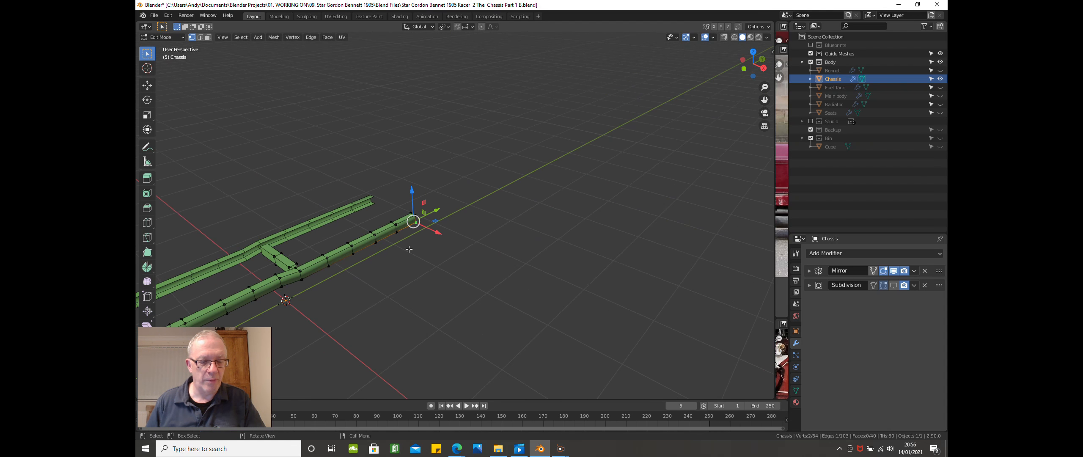
key("a")
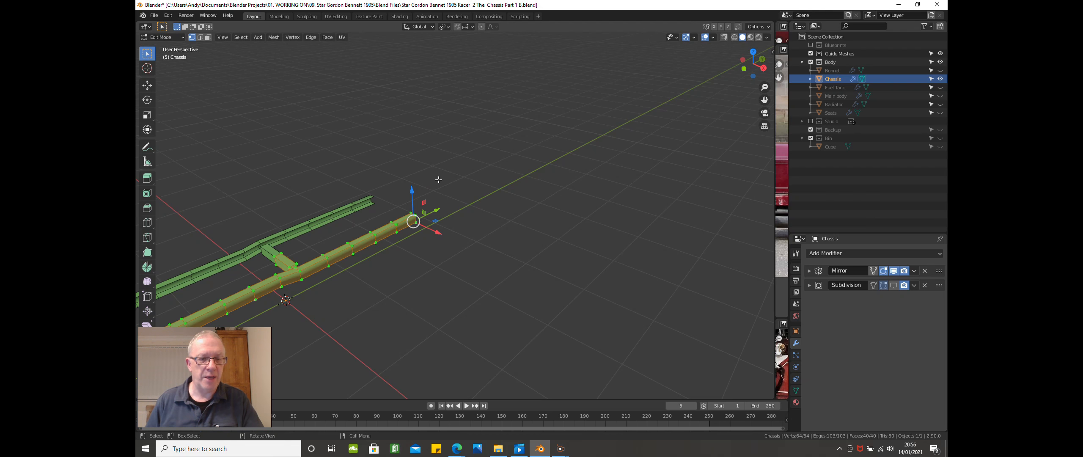
middle_click_drag(258, 259, 373, 222, "shift")
scroll(388, 217, "up", 2)
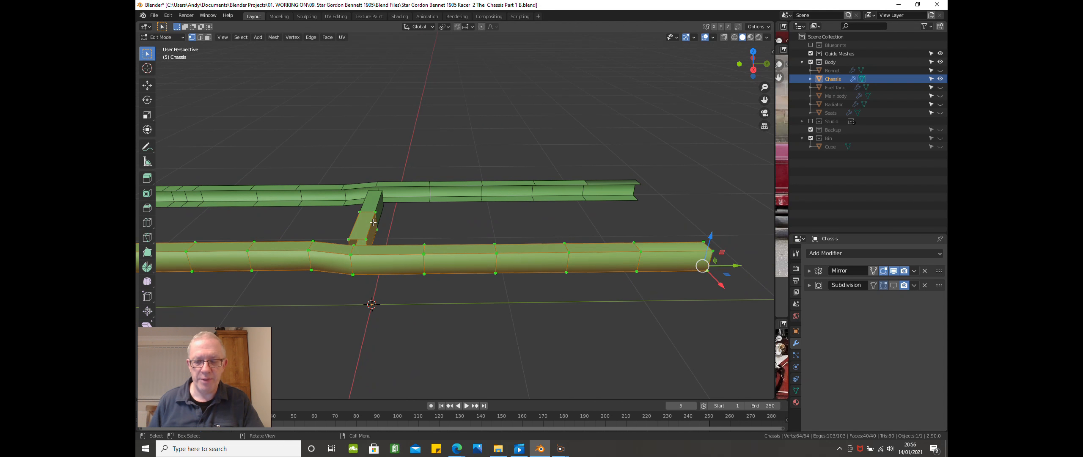
key("KP_3")
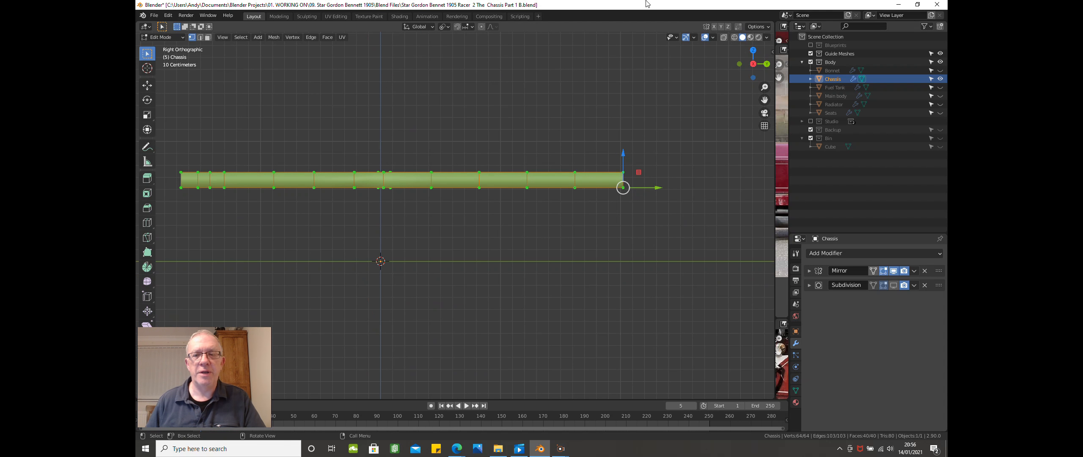
- Show the Blueprints collection, hide its Side image, and compare the chassis rails with the side photo of the car
left_click(812, 45)
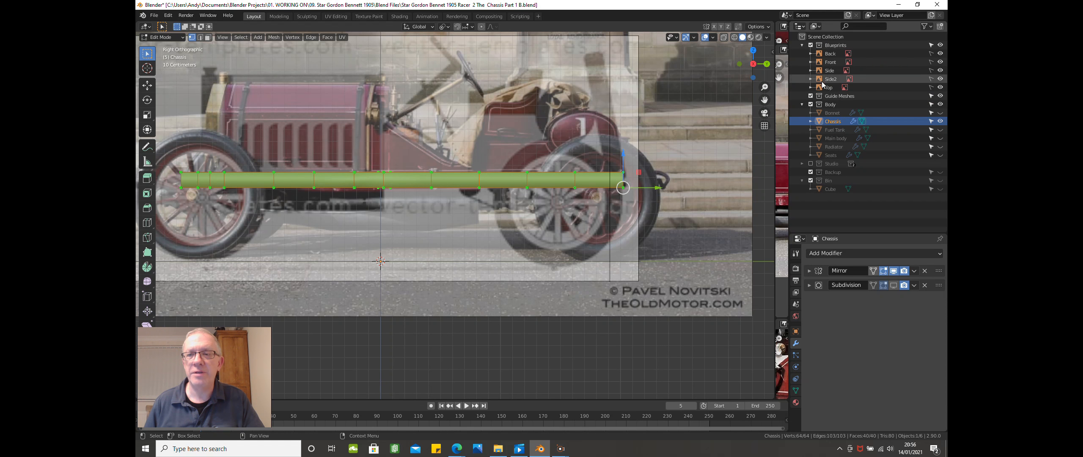
left_click(930, 73)
left_click(940, 70)
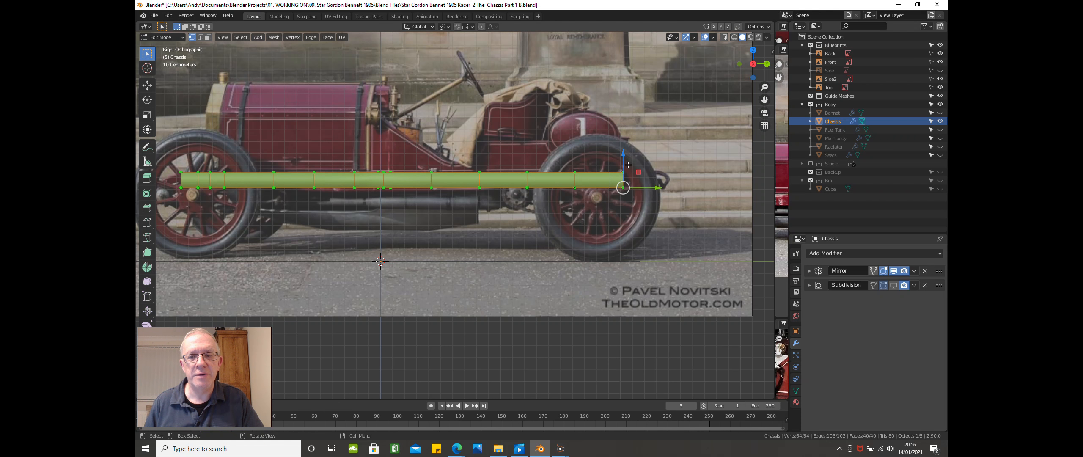
middle_click_drag(628, 170, 603, 199)
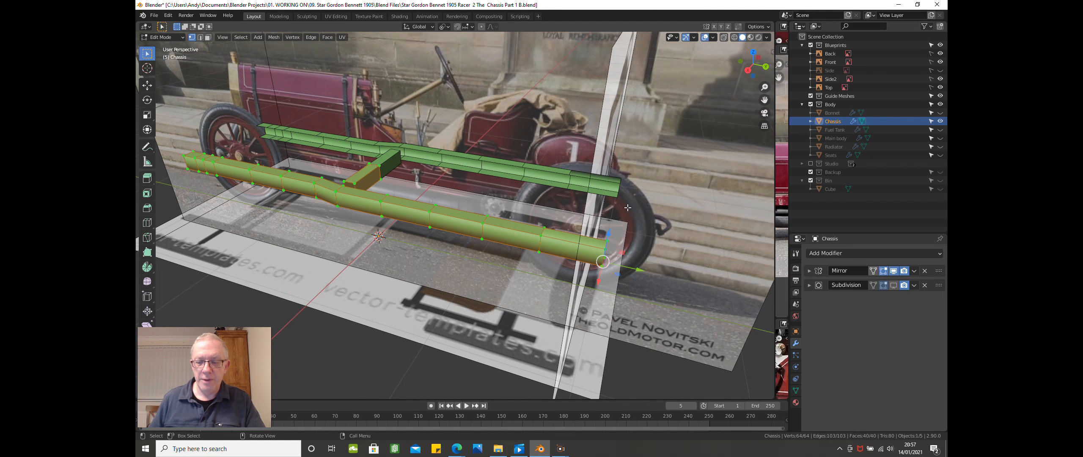
key("KP_3")
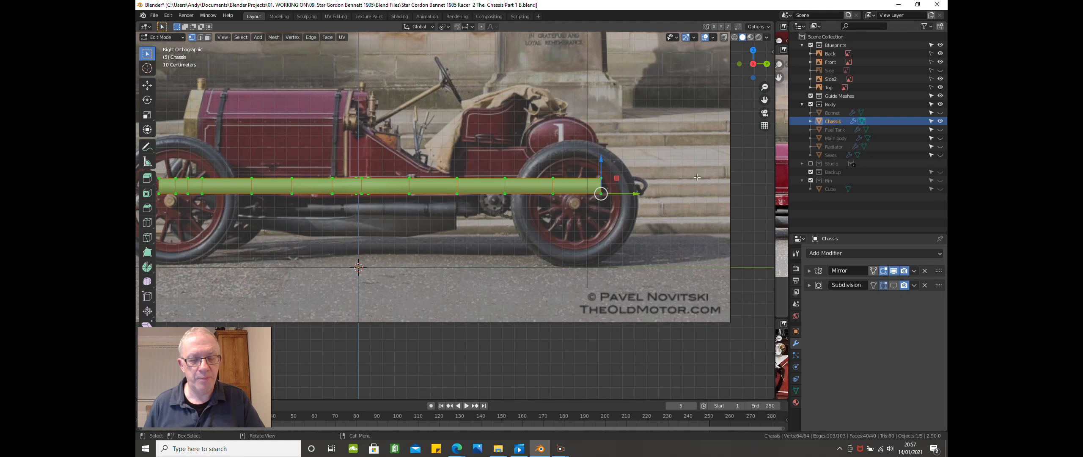
- Turn on X-ray and move the rail's rear end vertices back along Y to near the rear edge of the back wheel
key("alt+z")
scroll(609, 186, "up", 2)
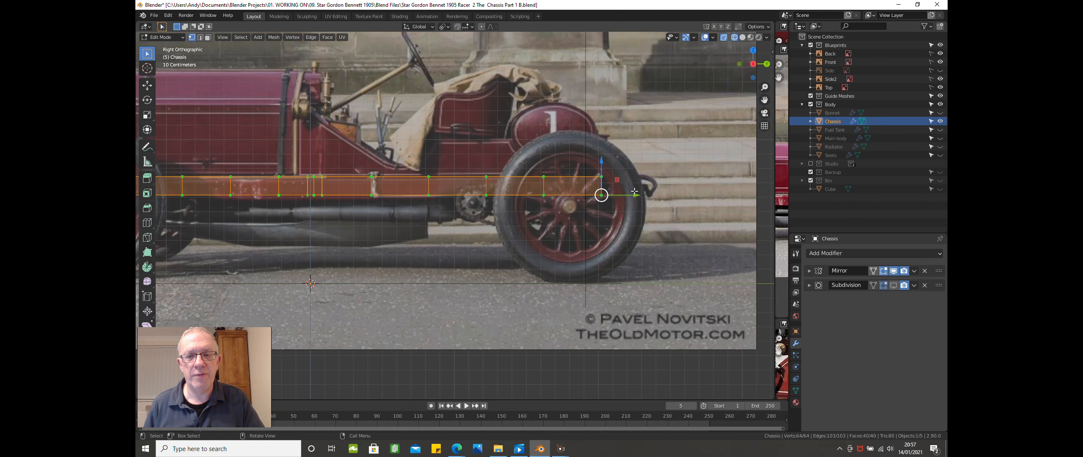
key("alt+a")
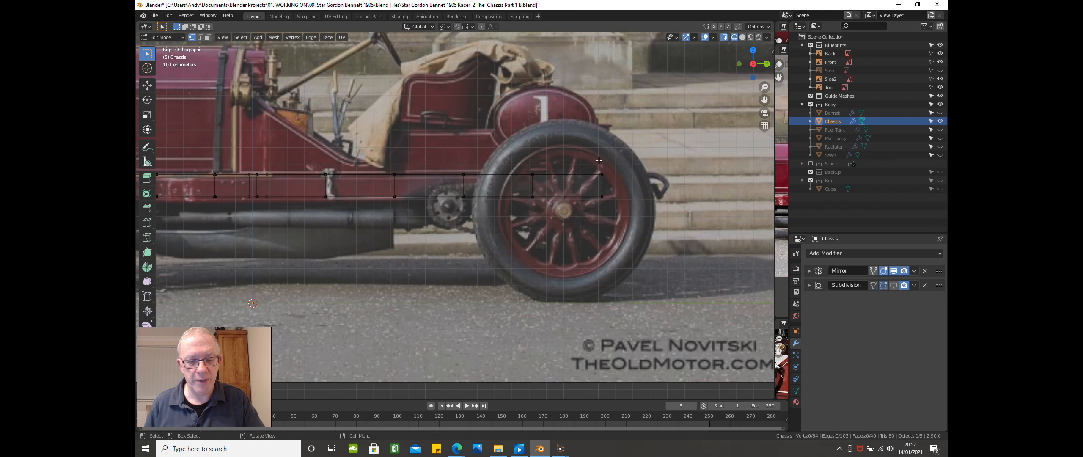
key("b")
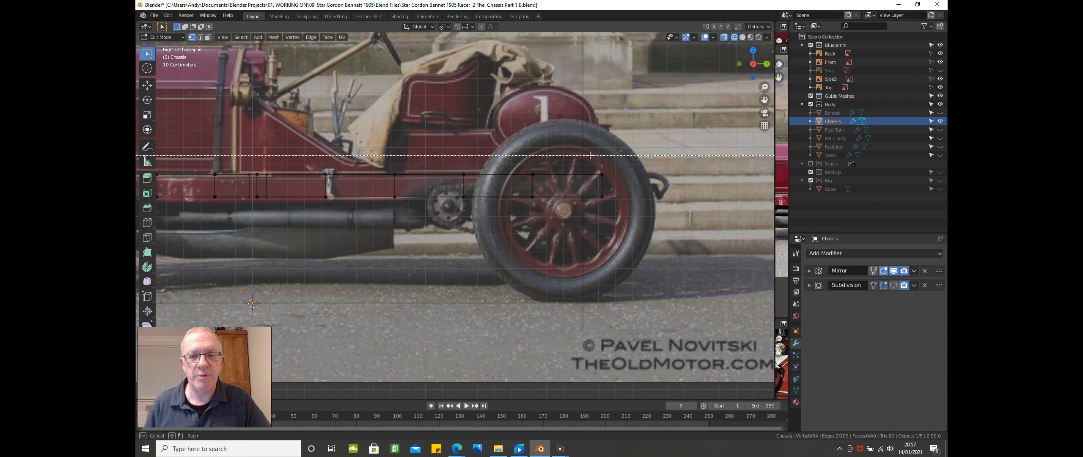
left_click_drag(591, 156, 634, 234)
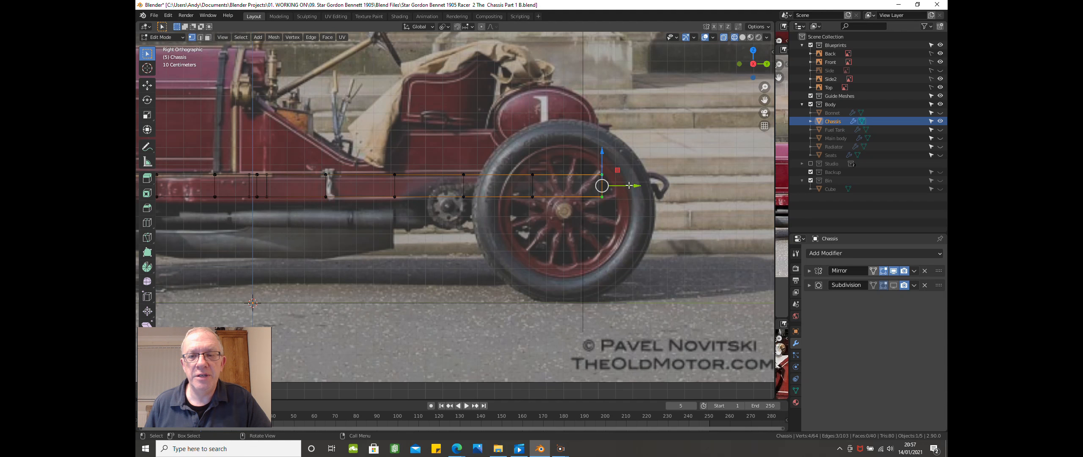
left_click_drag(629, 186, 669, 188)
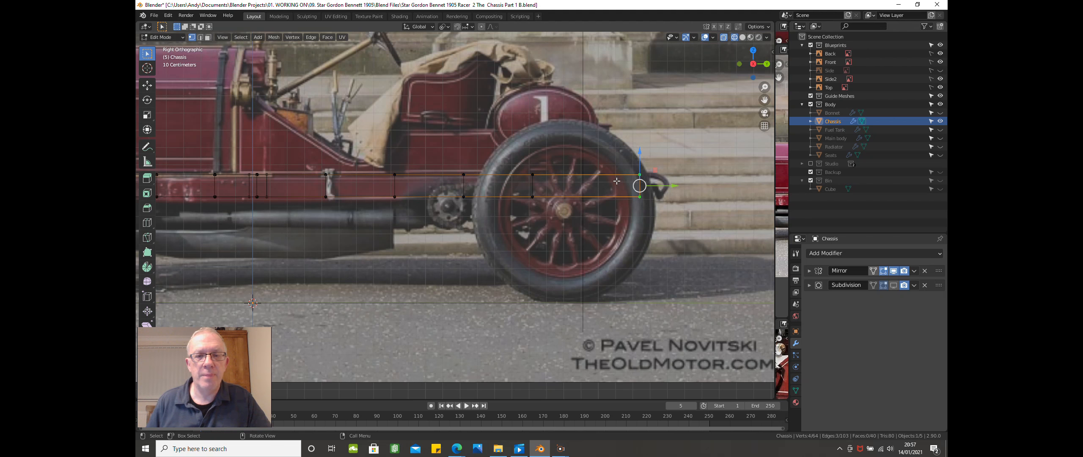
- Move the last vertex loop before the rail's rear end forward along Y to the front part of the back wheel
left_click(533, 195)
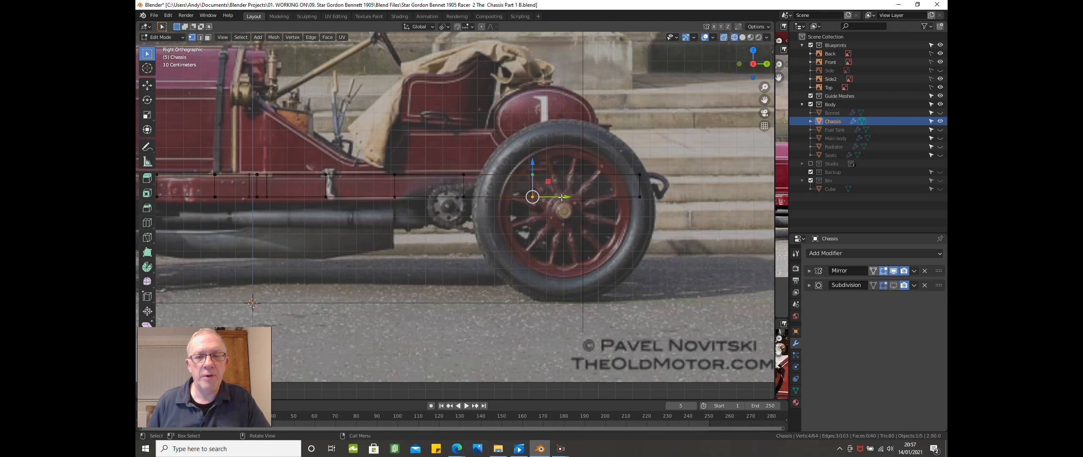
left_click_drag(563, 198, 530, 199)
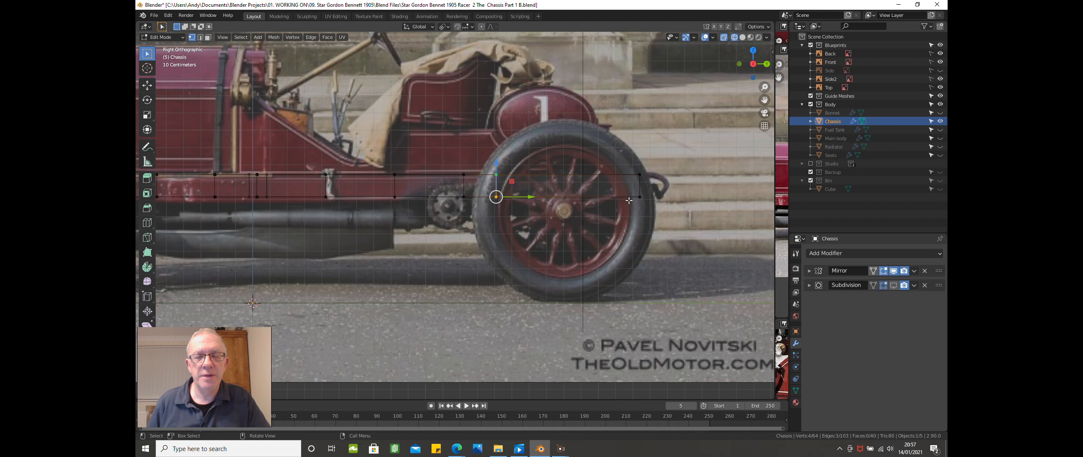
left_click(675, 210)
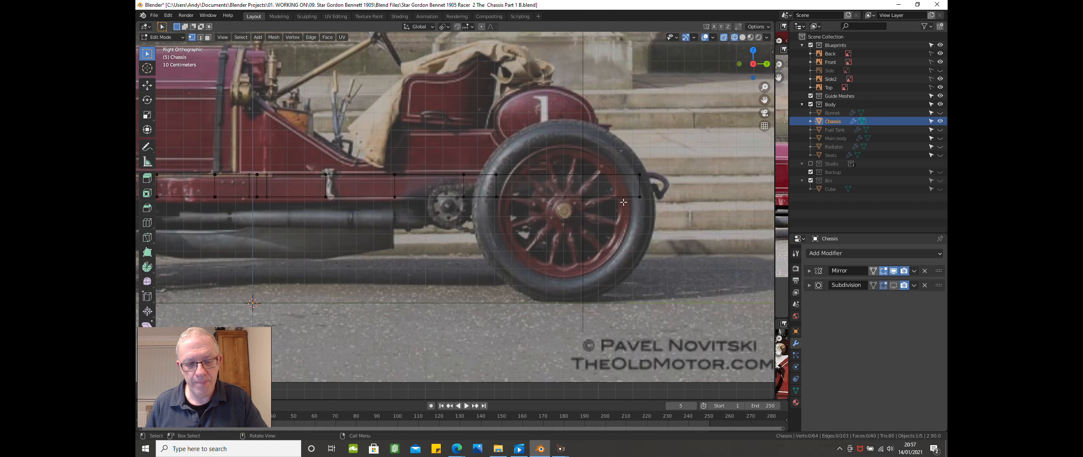
- Raise the two lower vertices at the rail's rear end almost to the upper edge so that the end section tapers
left_click_drag(623, 192, 676, 220)
left_click_drag(643, 169, 627, 157)
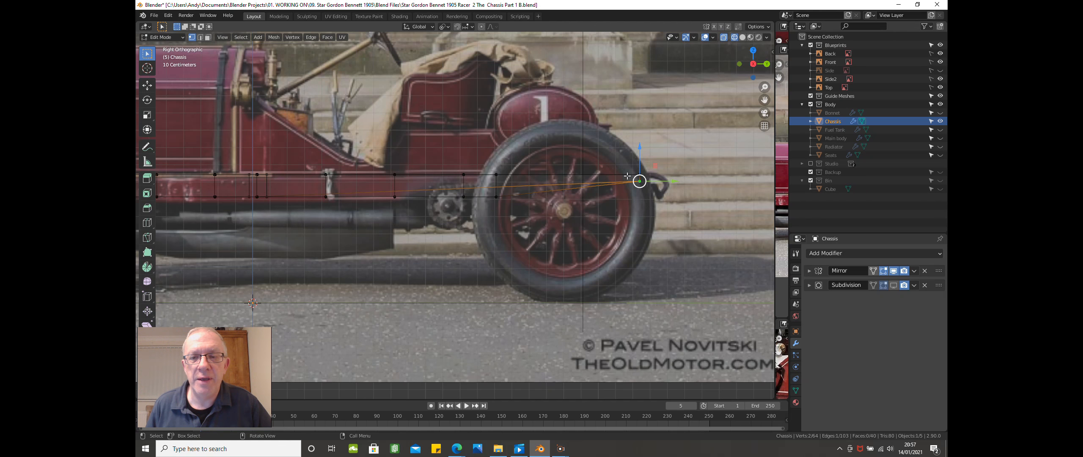
left_click(623, 230)
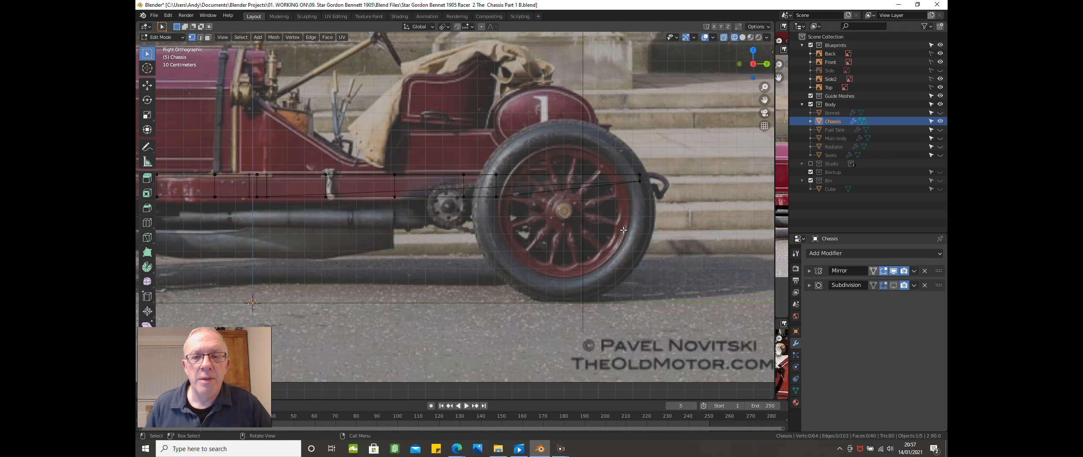
scroll(623, 230, "down", 1)
scroll(623, 230, "down", 2)
mouse_move(623, 230)
middle_mouse_down()
mouse_move(515, 249)
mouse_move(578, 237)
middle_mouse_up()
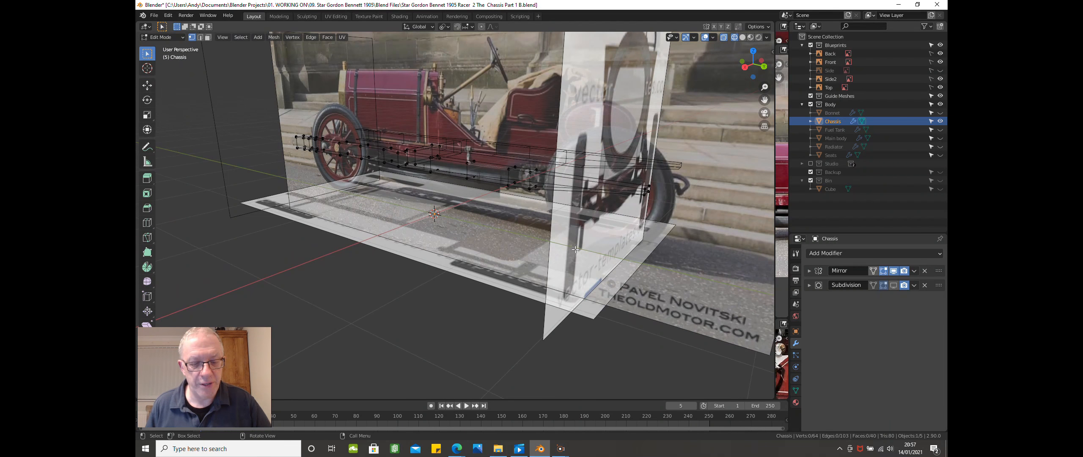
- Switch to solid shading and inspect the tapered chassis rails in perspective and in right side view
key("z")
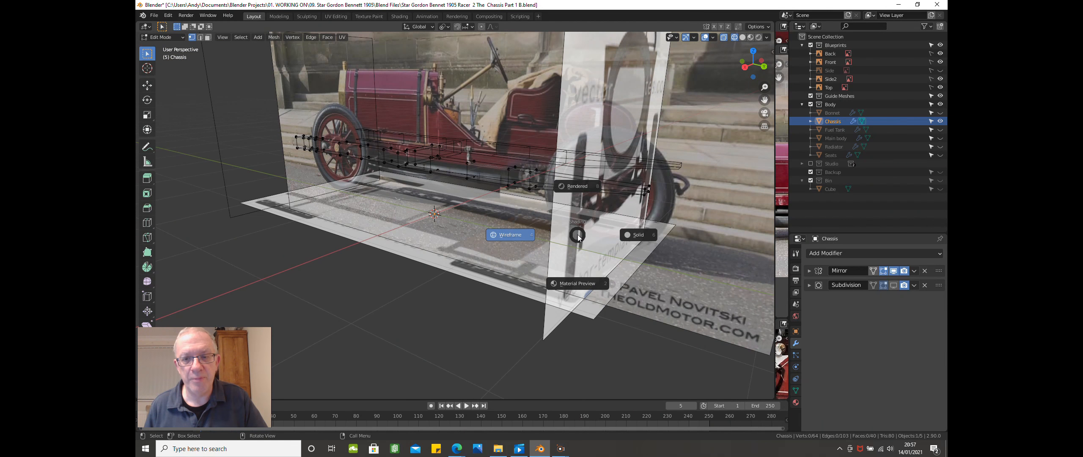
left_click(632, 237)
middle_click_drag(636, 223, 673, 230)
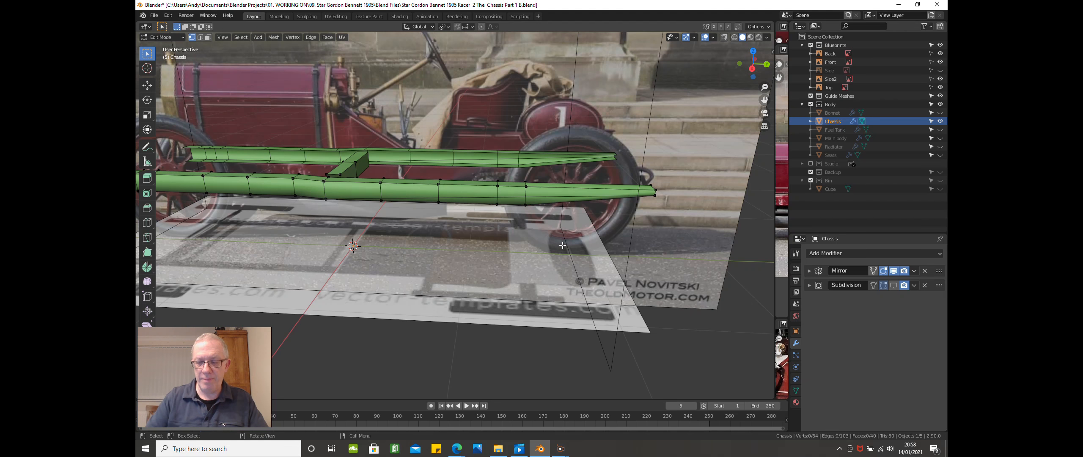
key("KP_3")
middle_click_drag(226, 148, 375, 146, "shift")
scroll(365, 173, "up", 1)
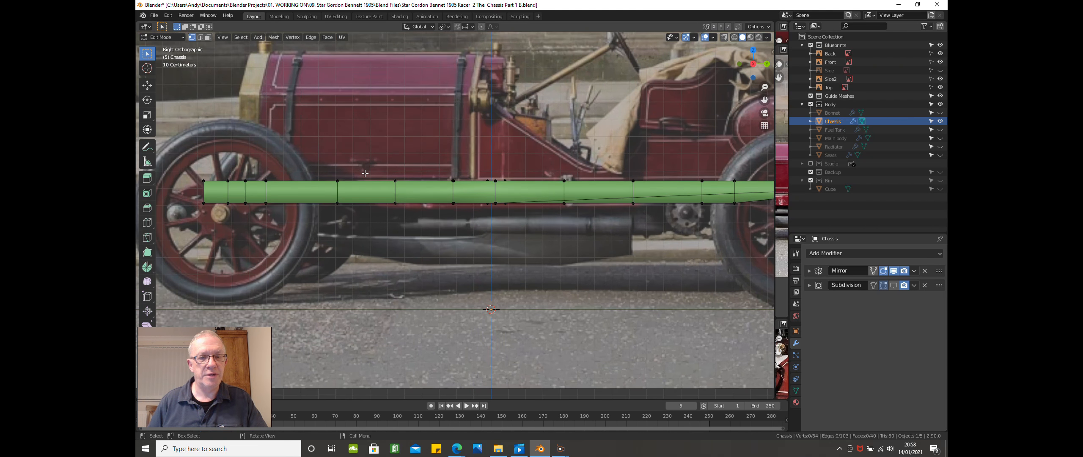
scroll(405, 179, "down", 2)
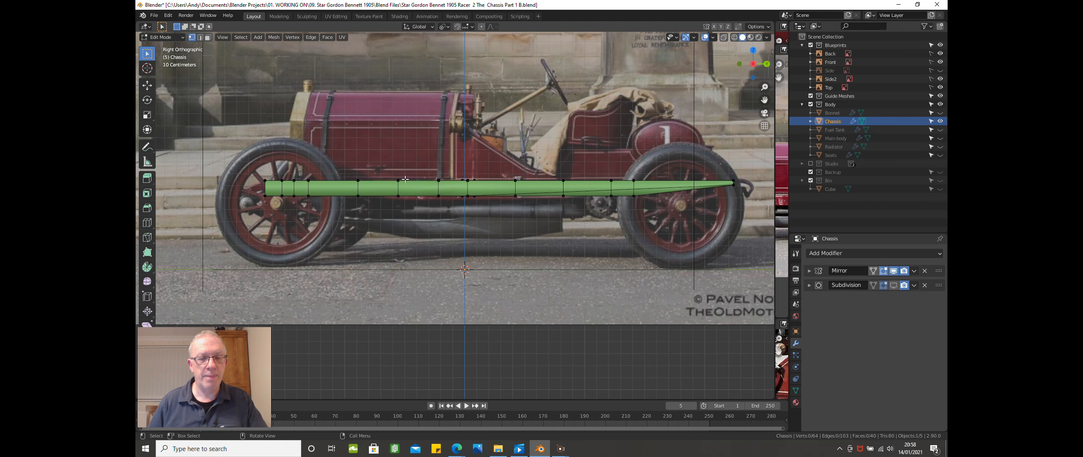
- Switch to wireframe shading and compare the rail's height and vertex loops with the frame in the side photo
key("z")
left_click(335, 182)
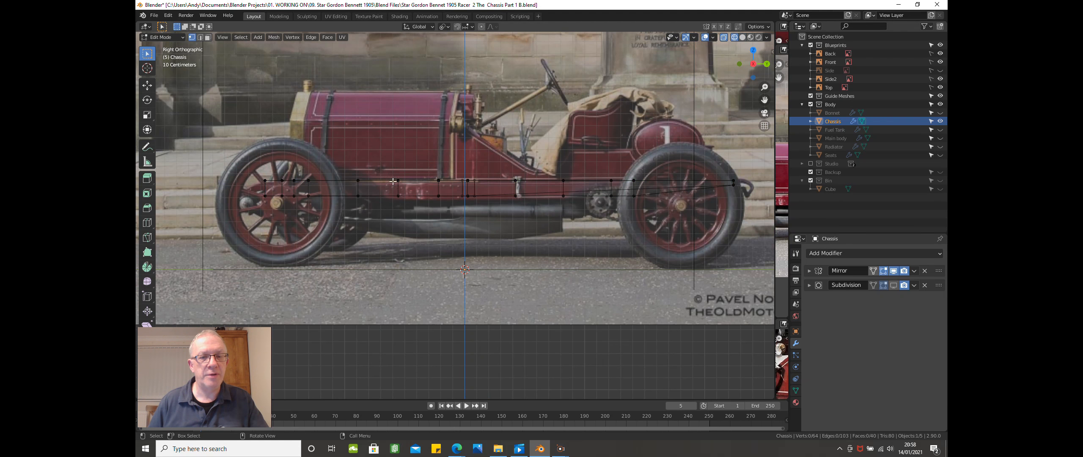
scroll(424, 183, "up", 2)
scroll(424, 183, "up", 2)
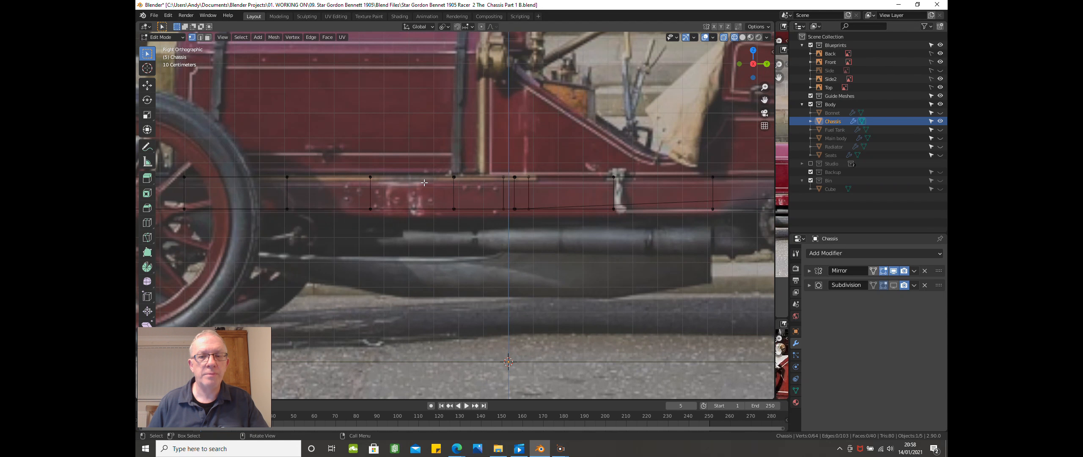
scroll(424, 183, "down", 2)
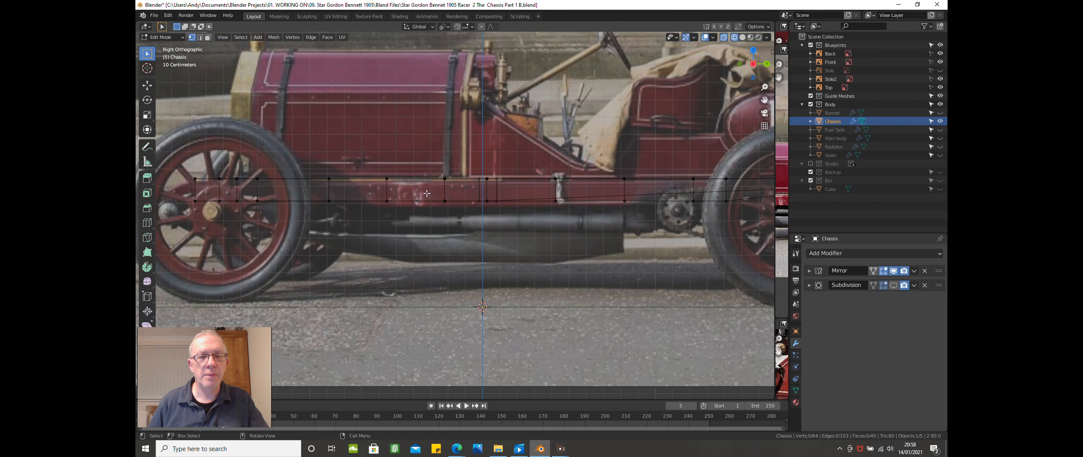
mouse_move(432, 211)
middle_mouse_down()
mouse_move(422, 250)
mouse_move(435, 214)
middle_mouse_up()
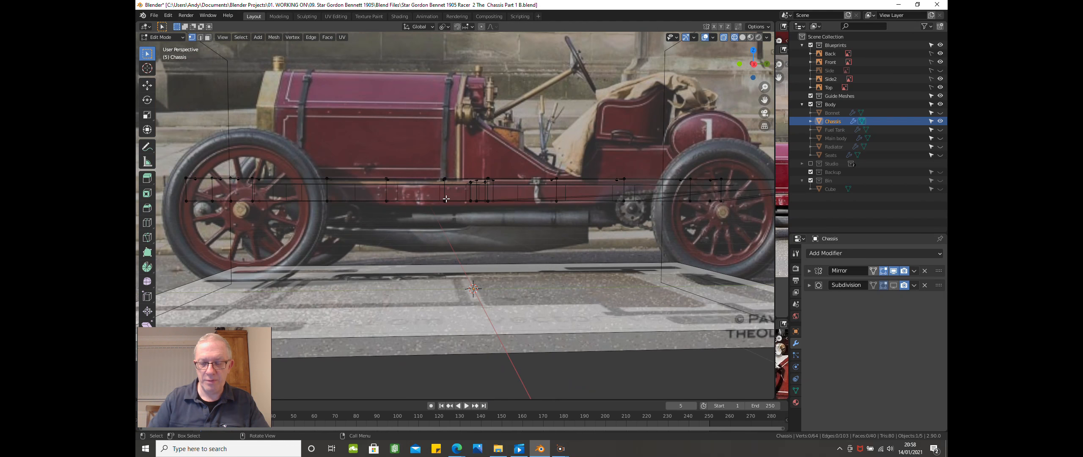
key("KP_3")
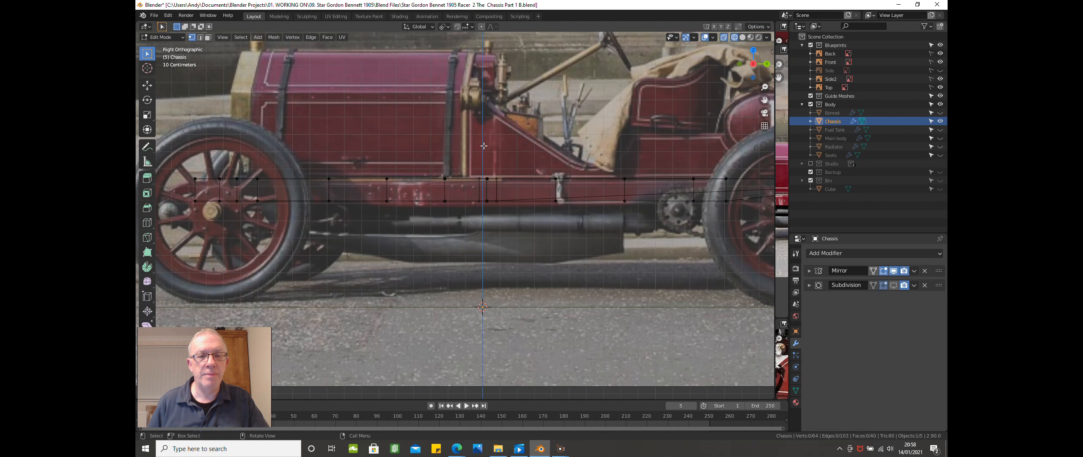
scroll(483, 145, "up", 2)
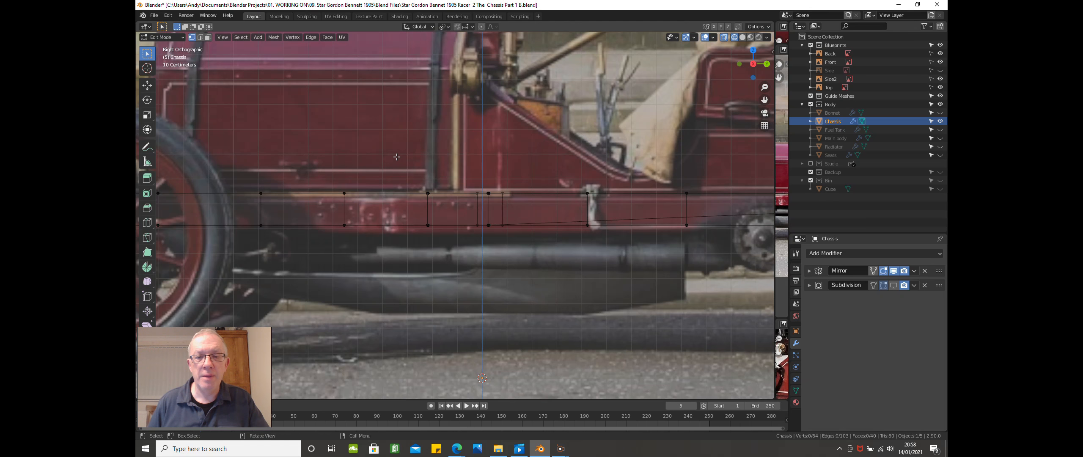
- Select the whole chassis mesh and lower it slightly along Z to line up with the frame in the side photo
scroll(397, 157, "down", 2)
key("a")
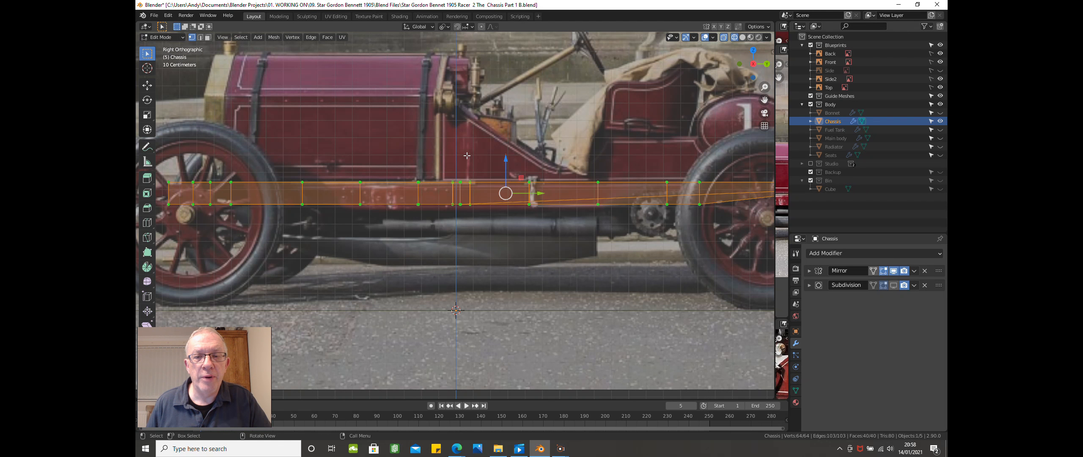
left_click_drag(506, 160, 505, 166)
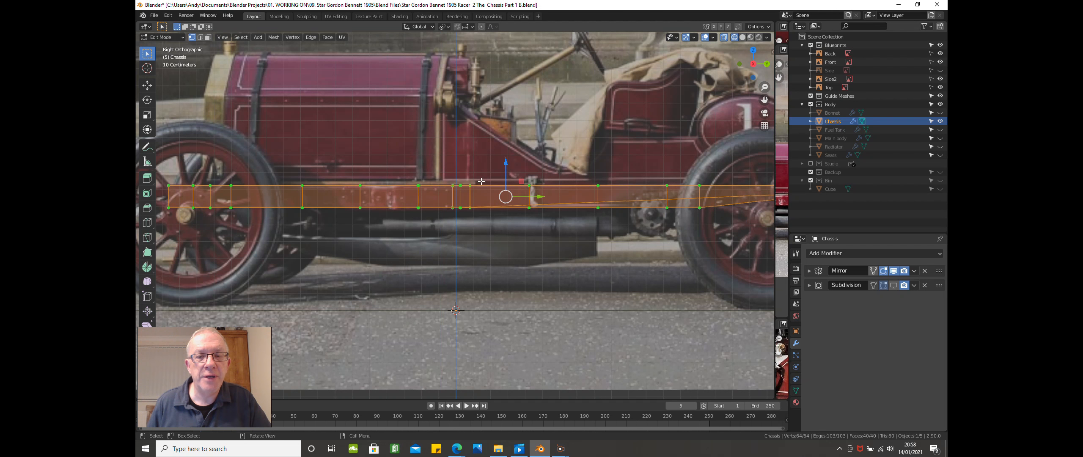
scroll(479, 185, "up", 3)
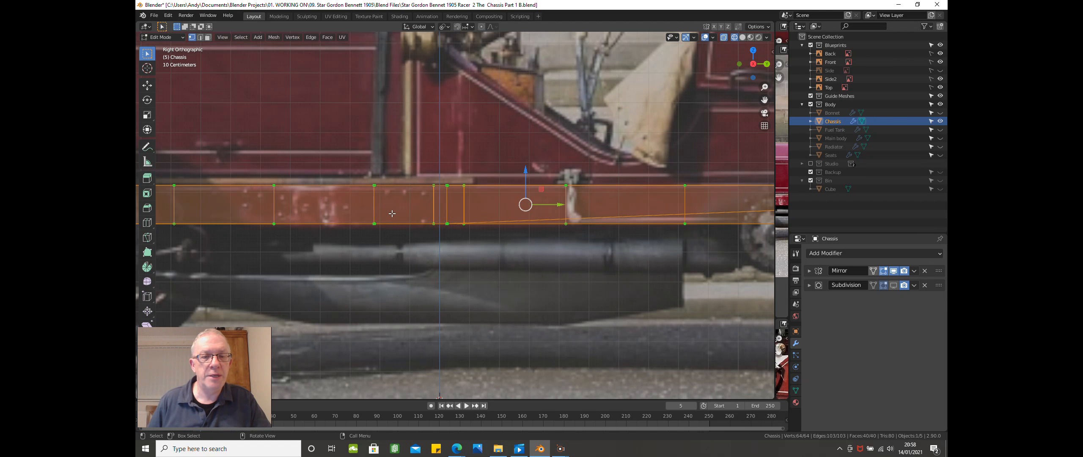
scroll(408, 215, "down", 1)
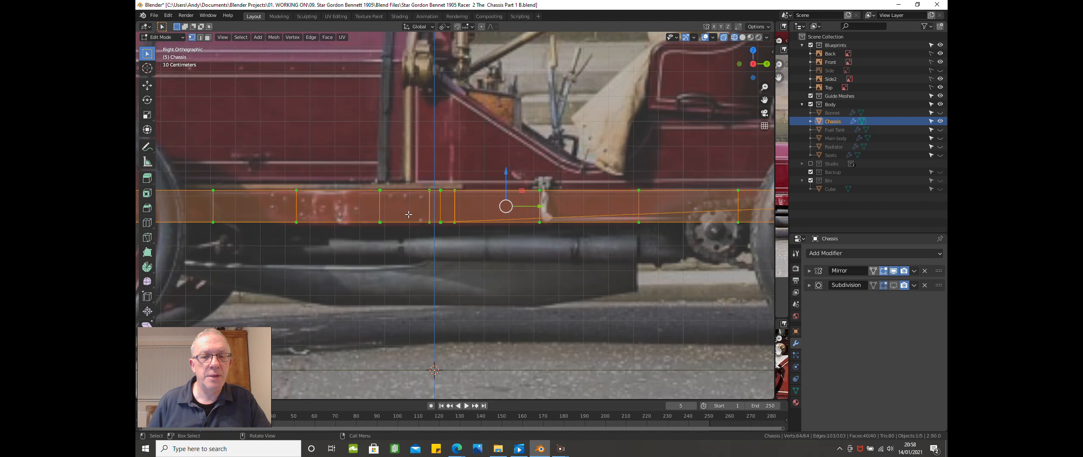
scroll(409, 214, "down", 2)
- Select only the cross member between the side rails and hide it
middle_click_drag(409, 216, 410, 246)
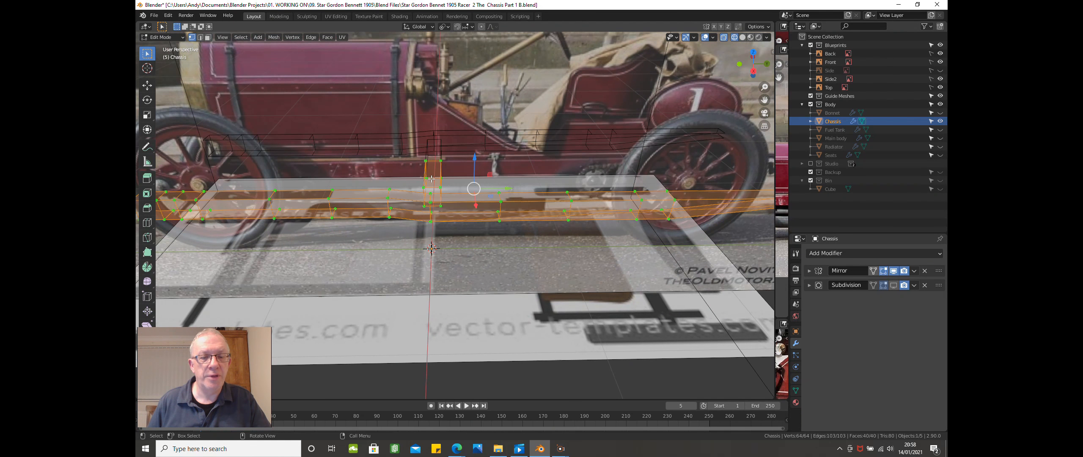
key("alt+a")
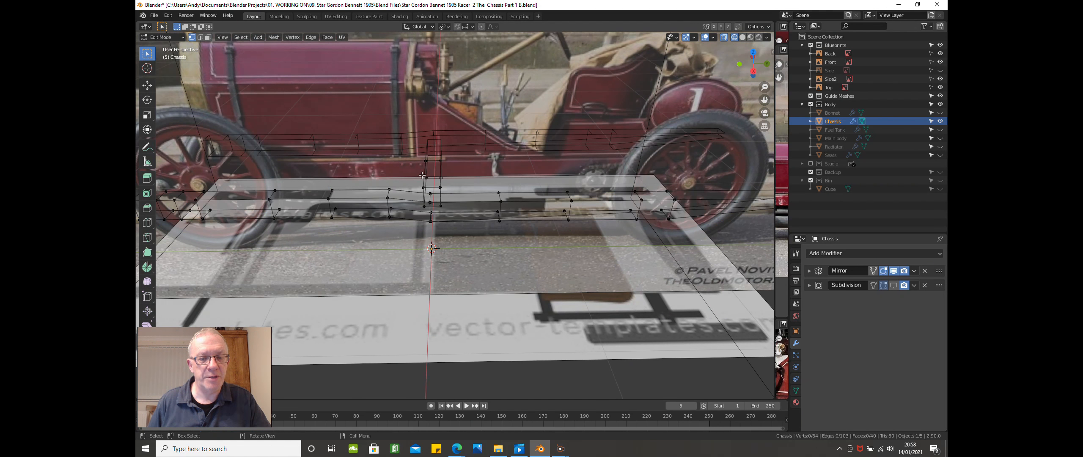
left_click(423, 175, "alt")
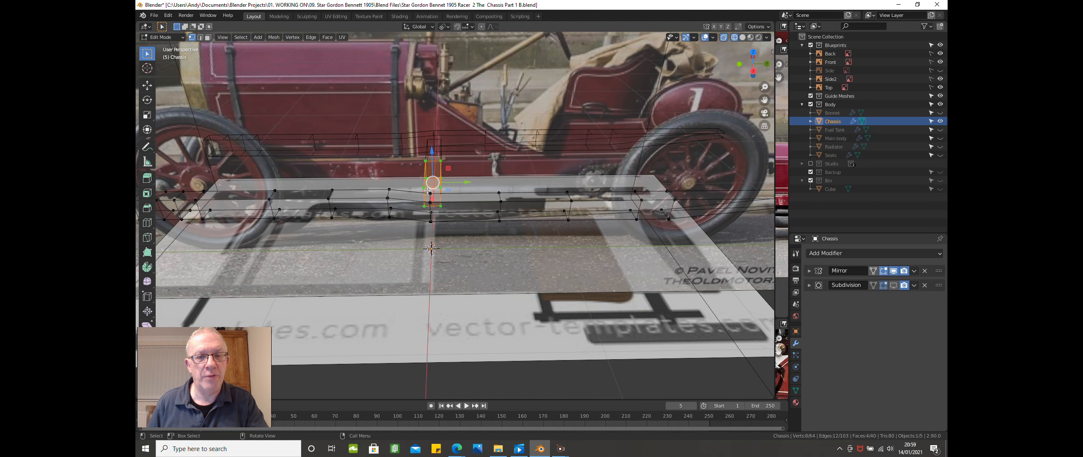
key("alt+a")
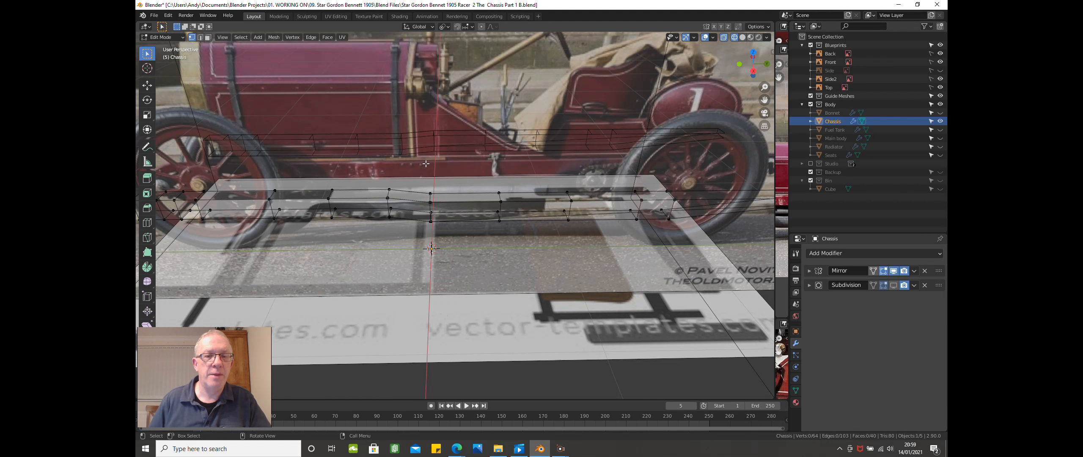
- Select the rail's vertex loop near the origin, compare its position with the side photo, and clear the selection
left_click(428, 207, "alt")
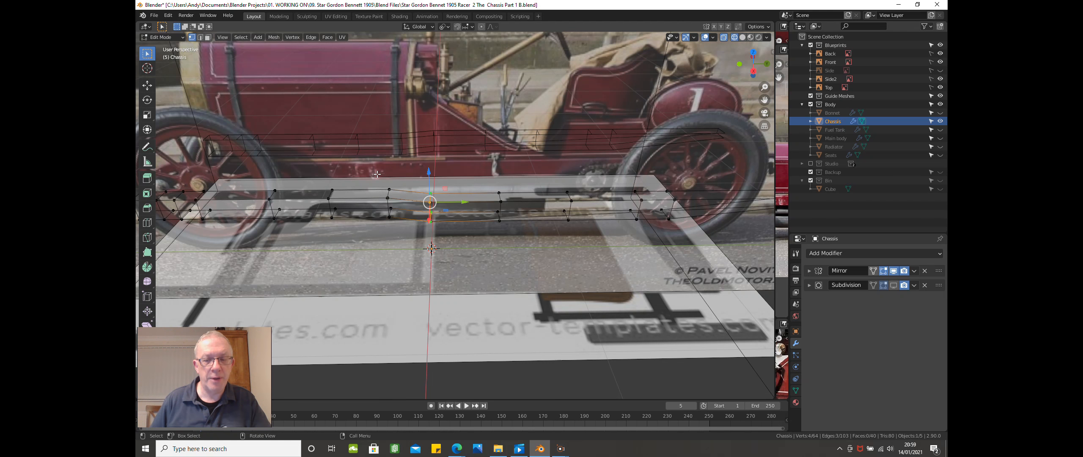
key("KP_3")
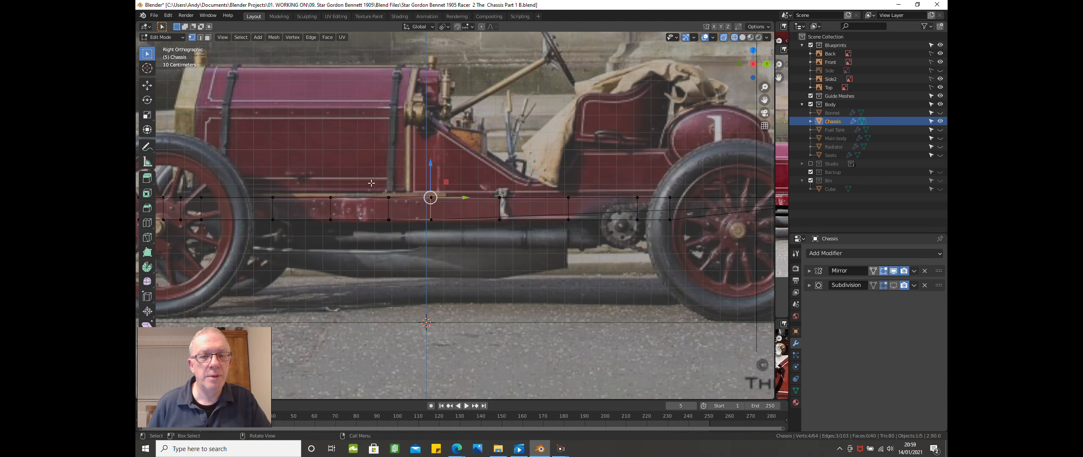
mouse_move(372, 184)
middle_mouse_down()
mouse_move(386, 222)
mouse_move(378, 234)
mouse_move(393, 185)
middle_mouse_up()
scroll(392, 185, "up", 2)
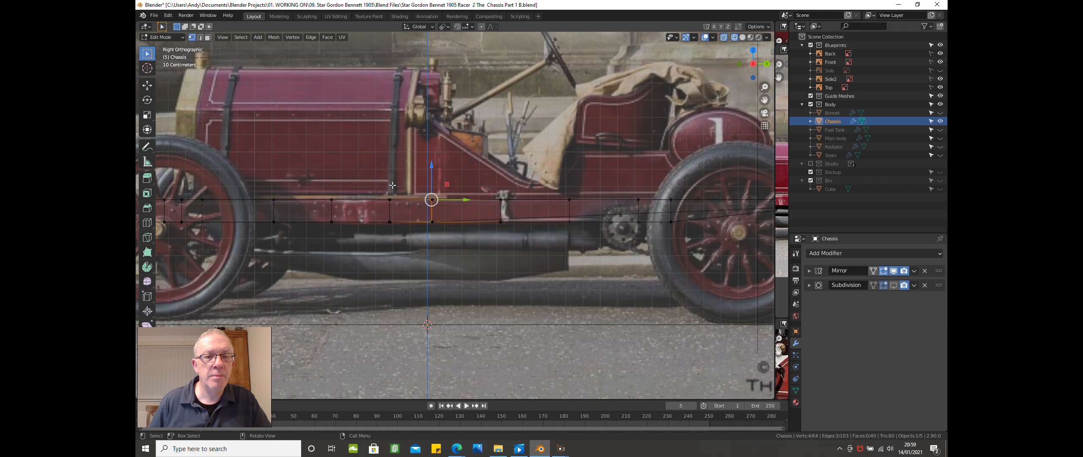
left_click(436, 165)
middle_click_drag(436, 165, 442, 183)
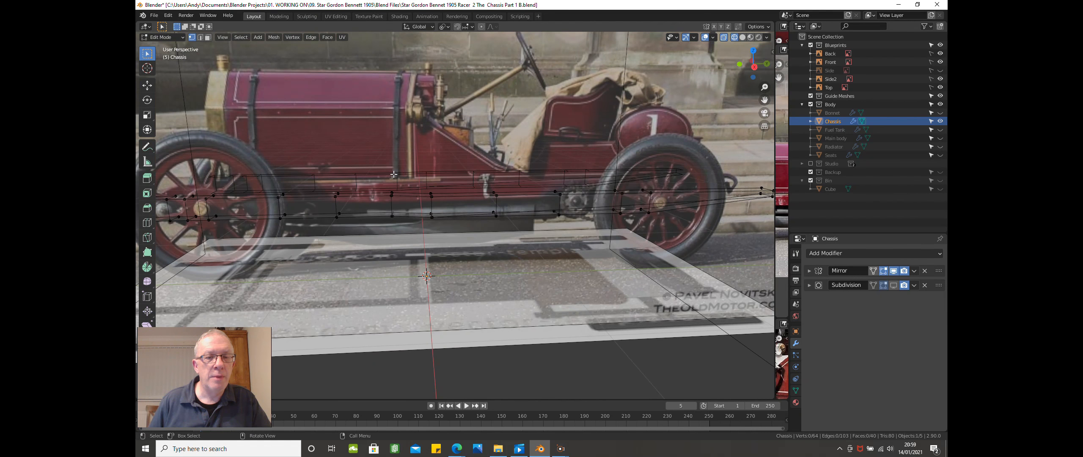
scroll(352, 180, "down", 3)
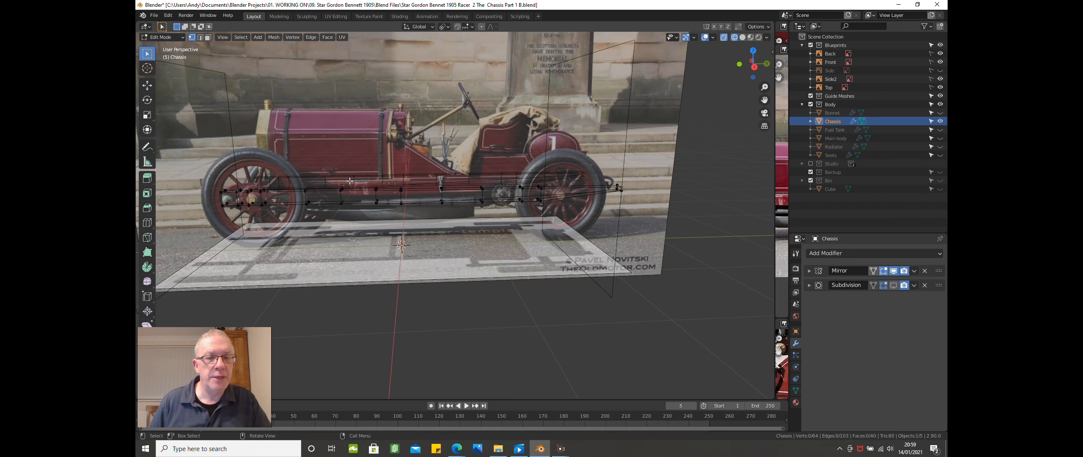
- Dissolve the edges of the rail's vertex loop between the front wheel and the two middle loops
left_click(342, 197, "alt")
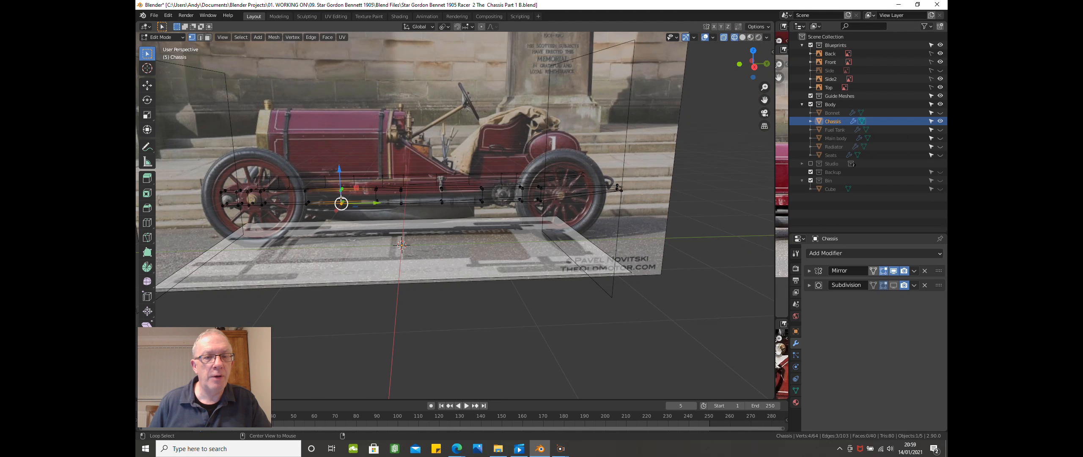
key("x")
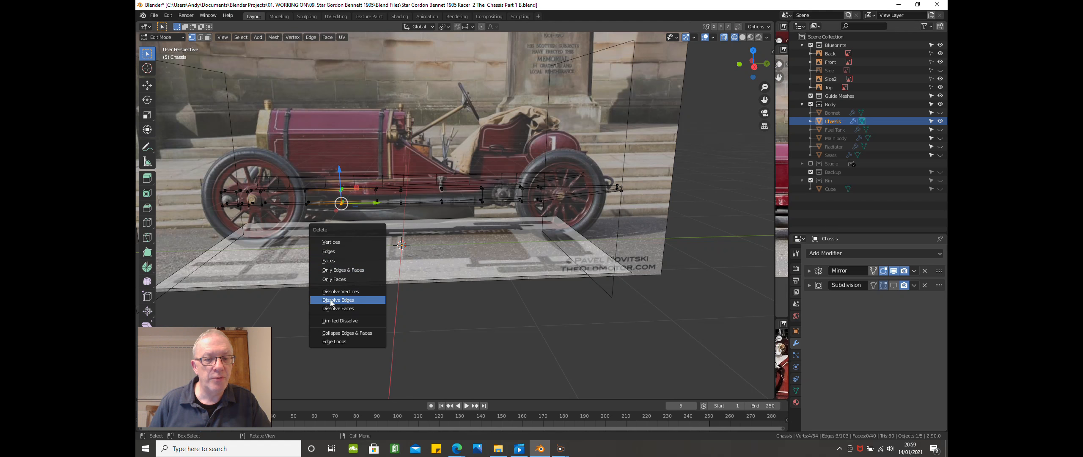
left_click(330, 300)
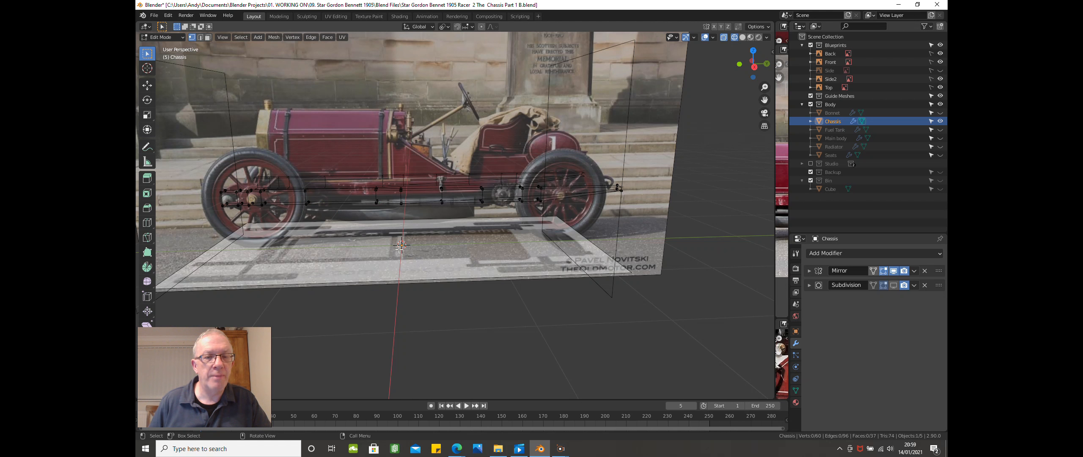
- Box select the rail's two middle vertex loops and move them forward along Y to beneath the bonnet
middle_click_drag(402, 269, 342, 233)
key("b")
left_click_drag(368, 235, 410, 301)
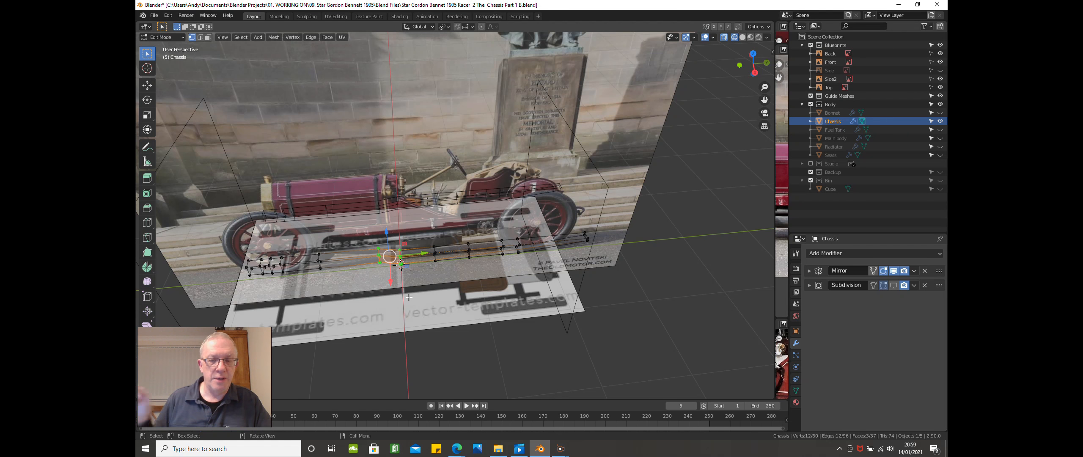
key("KP_3")
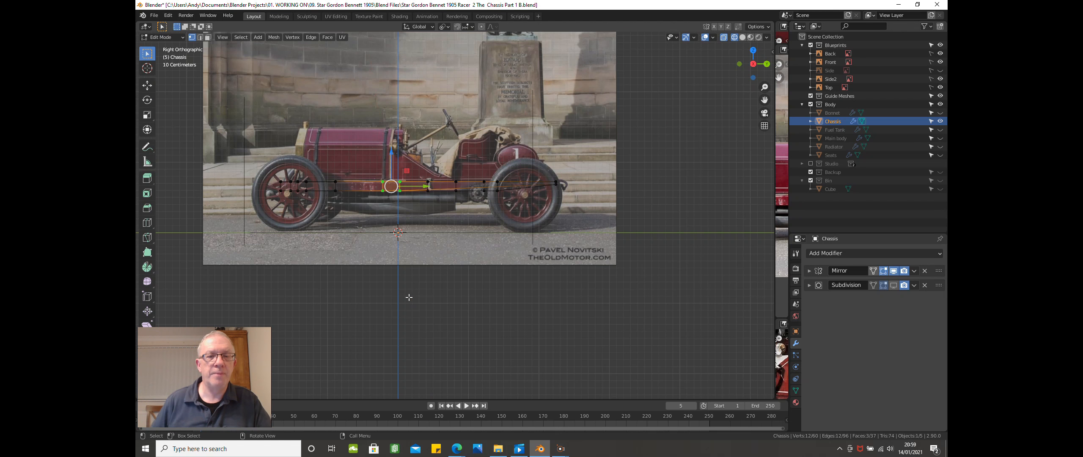
scroll(408, 297, "up", 4)
scroll(432, 294, "up", 4, "shift")
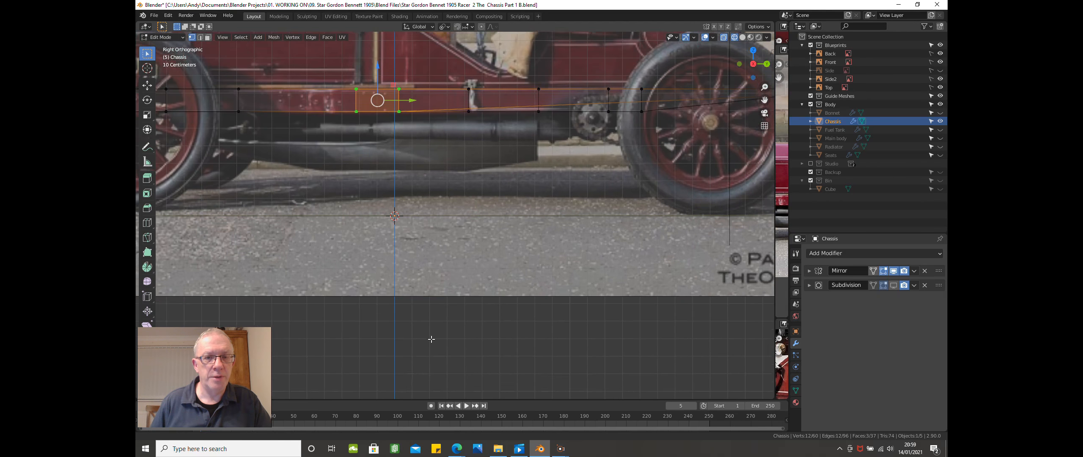
middle_click_drag(392, 207, 525, 322, "shift")
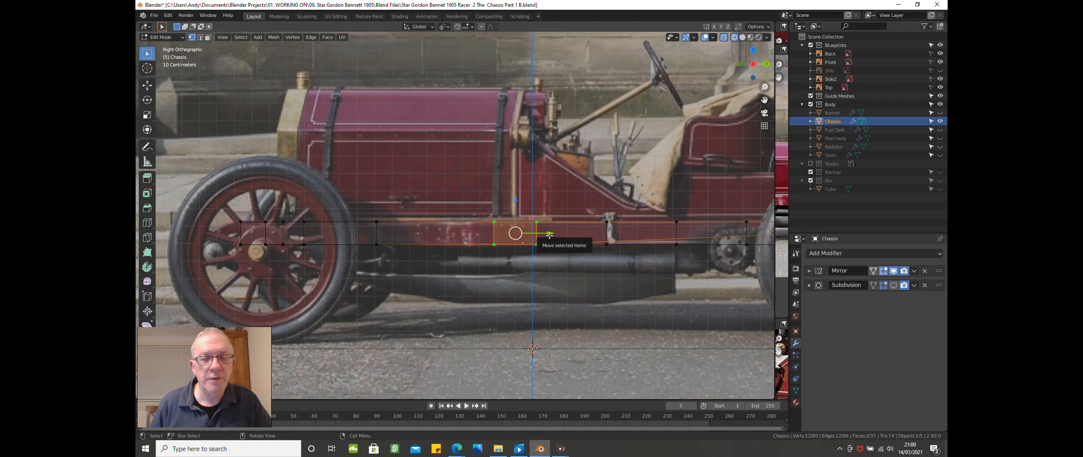
left_click_drag(549, 233, 475, 248)
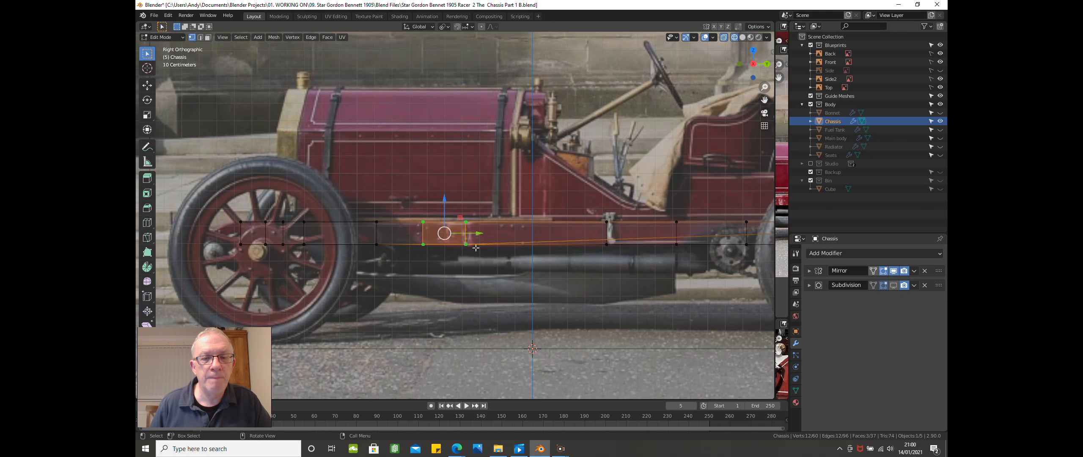
- Check the position of the rail's bend against the side photo, the top blueprint and in perspective
scroll(422, 266, "up", 2)
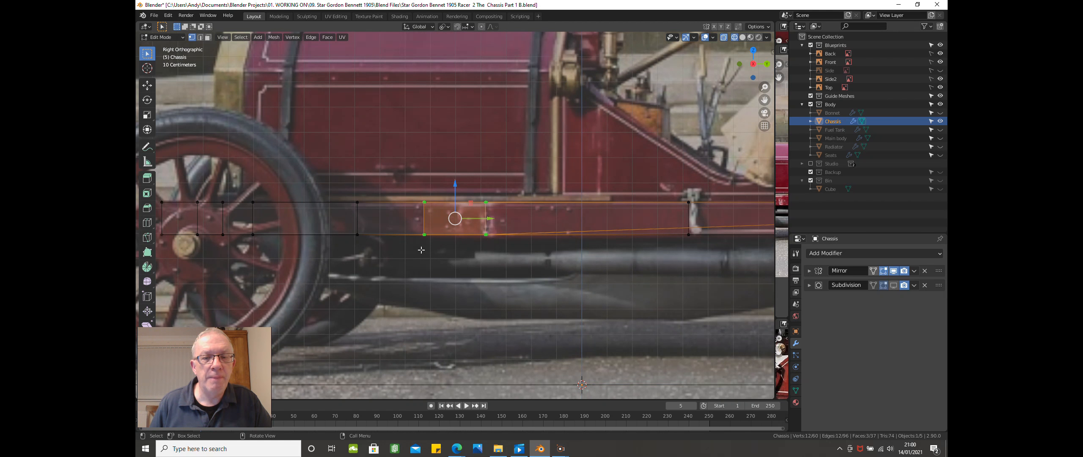
scroll(421, 250, "down", 1)
scroll(422, 250, "down", 1)
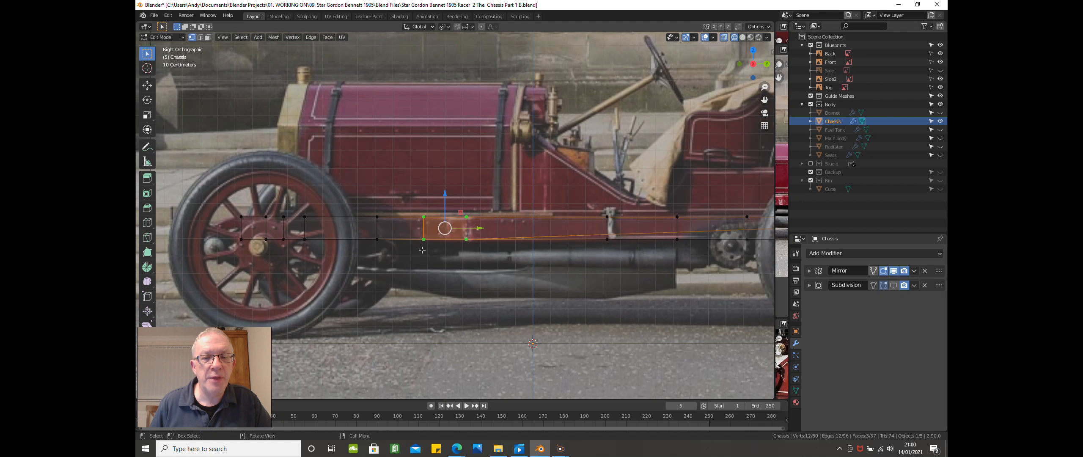
middle_click_drag(422, 250, 387, 253)
key("KP_7")
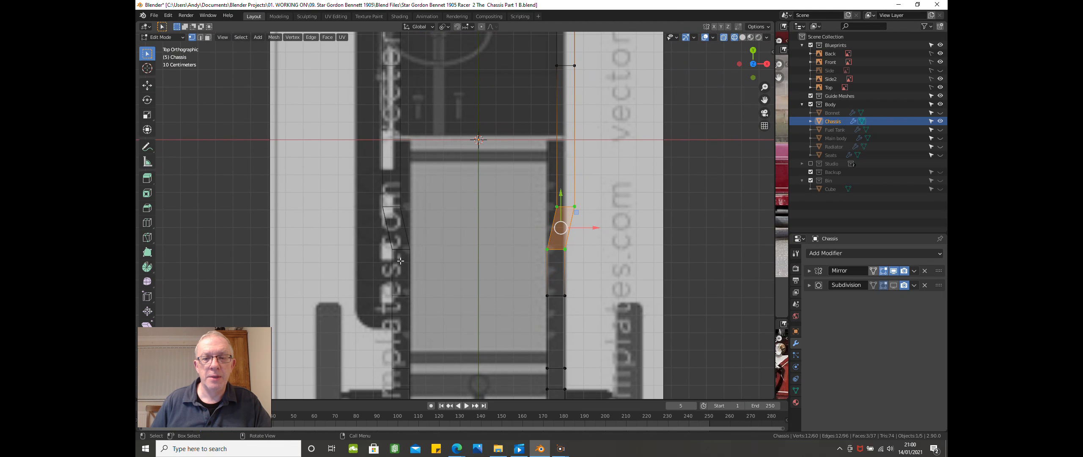
scroll(463, 303, "down", 1)
scroll(463, 303, "down", 1)
middle_click_drag(458, 298, 375, 206)
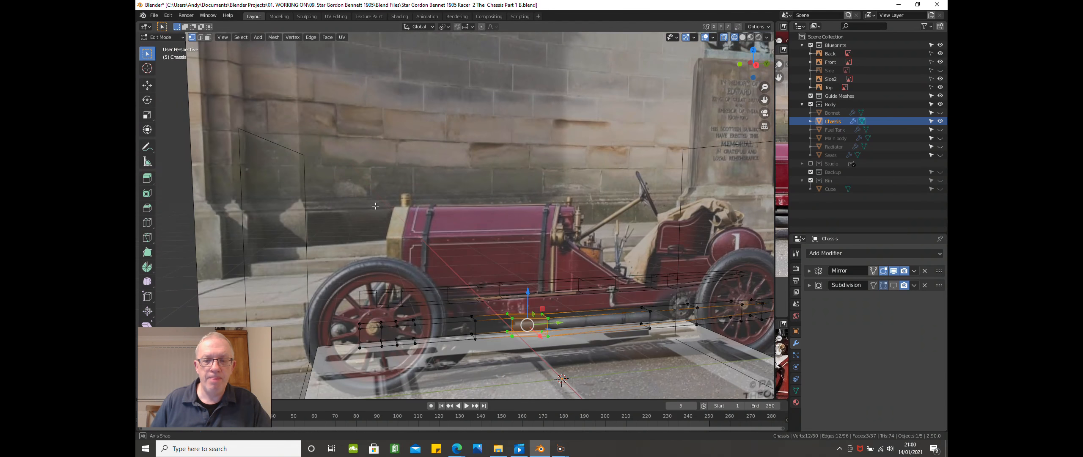
- Dissolve the edges of the rail's vertex loop just ahead of the bend and the loop at the back of the front wheel
scroll(430, 289, "up", 1)
middle_click_drag(430, 294, 424, 292)
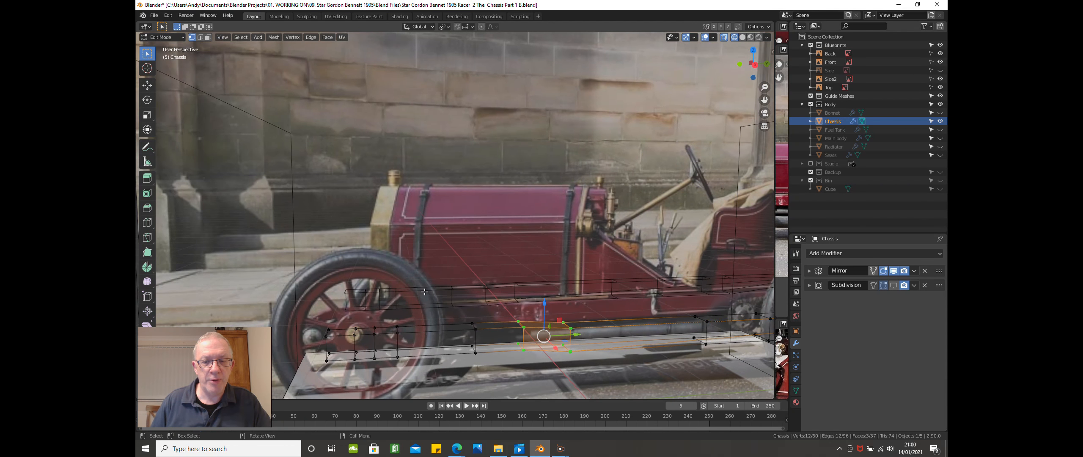
left_click(474, 337, "alt")
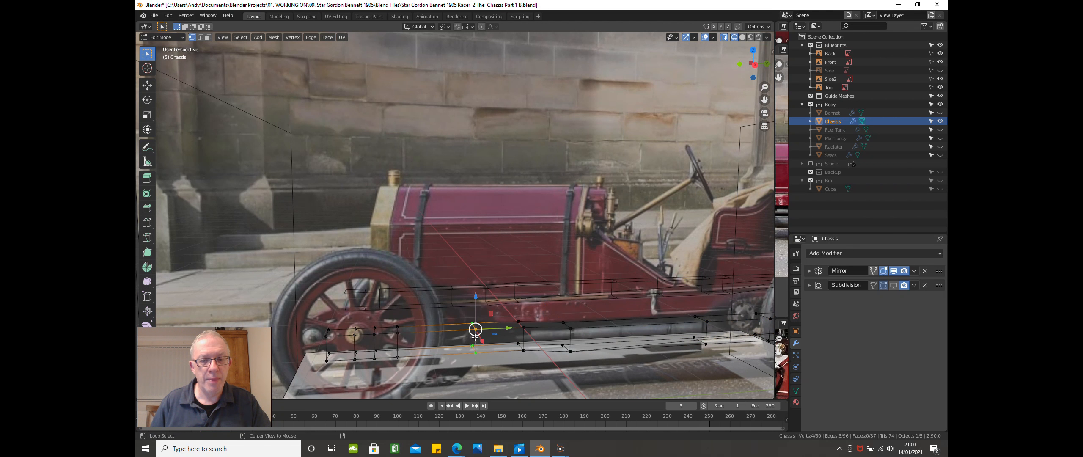
key("x")
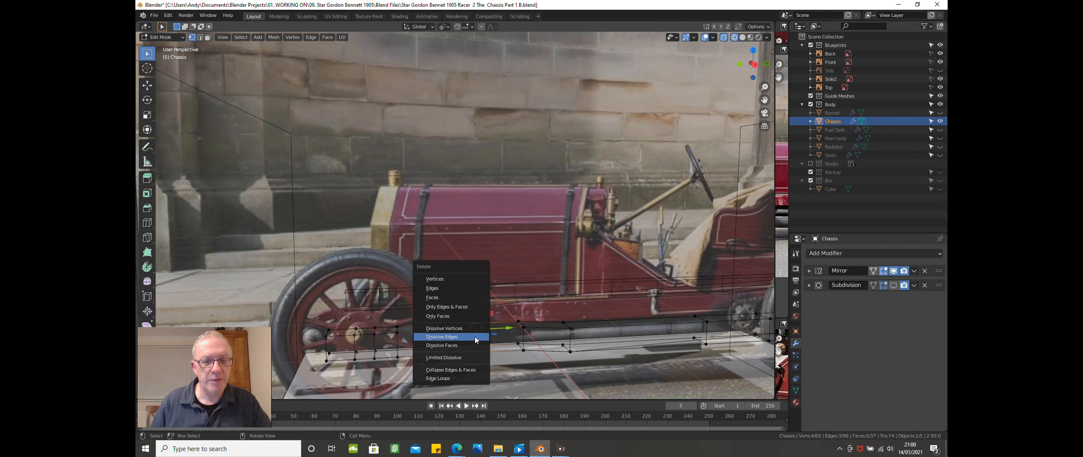
left_click(475, 337)
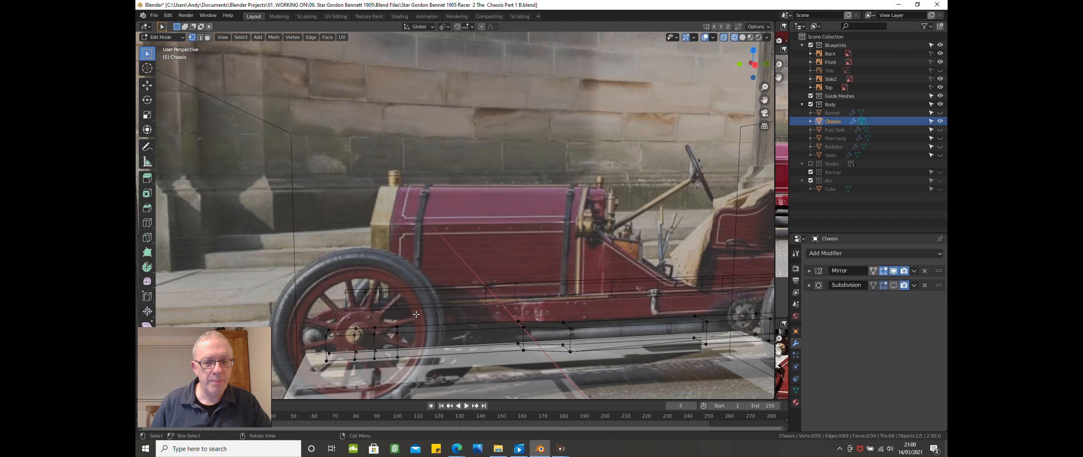
left_click(424, 325, "alt")
key("x")
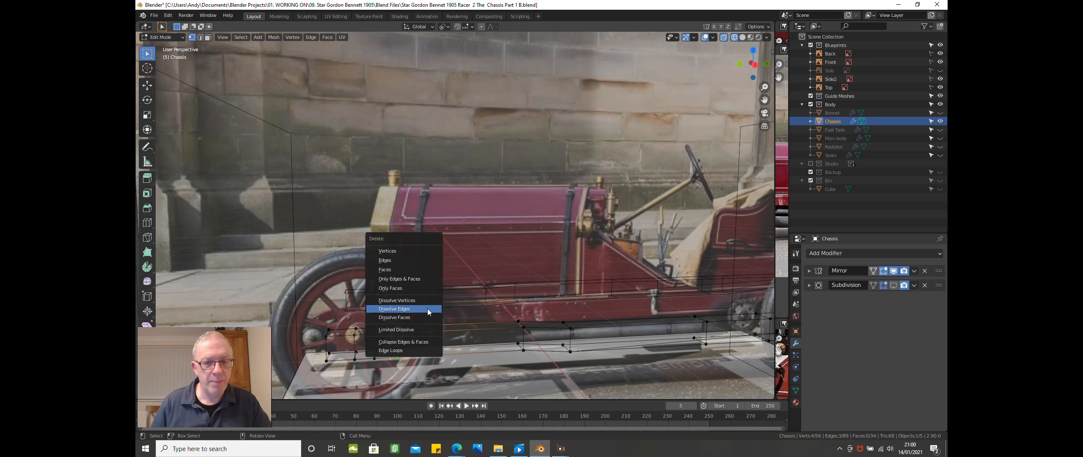
left_click(428, 309)
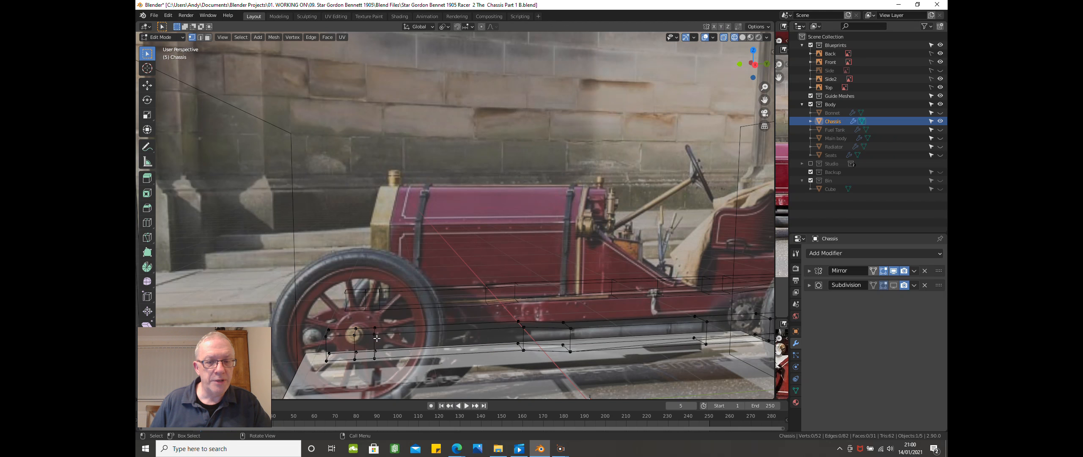
- Dissolve the edges of the two rail loops over the front wheel, next to the front end loop
left_click(376, 339, "alt")
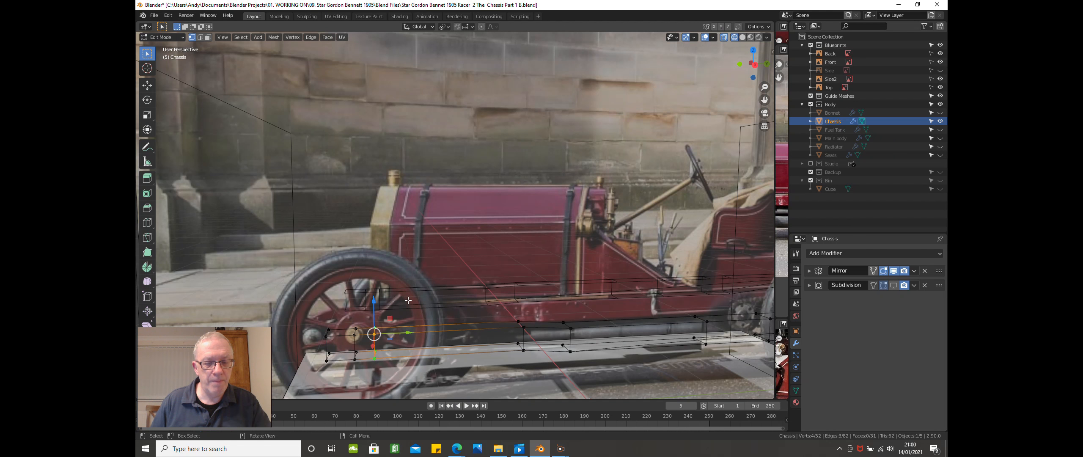
key("x")
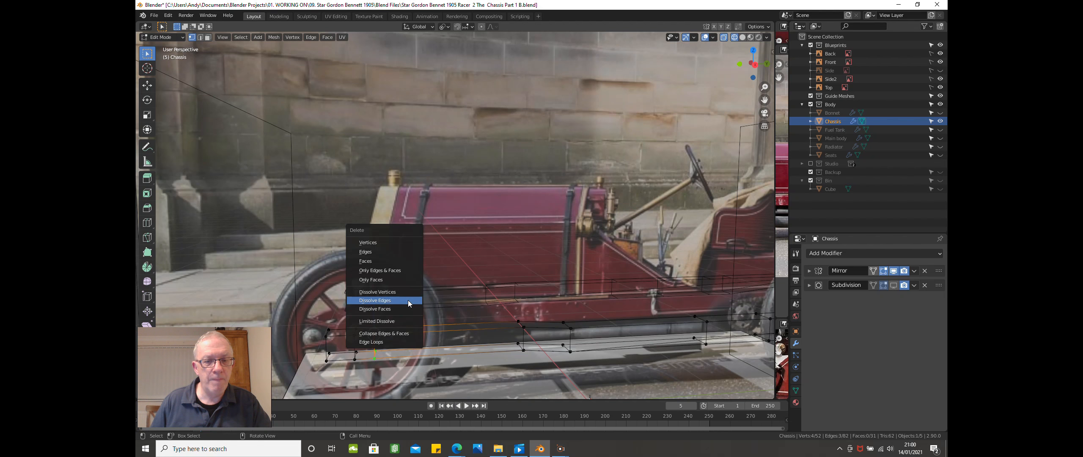
left_click(409, 301)
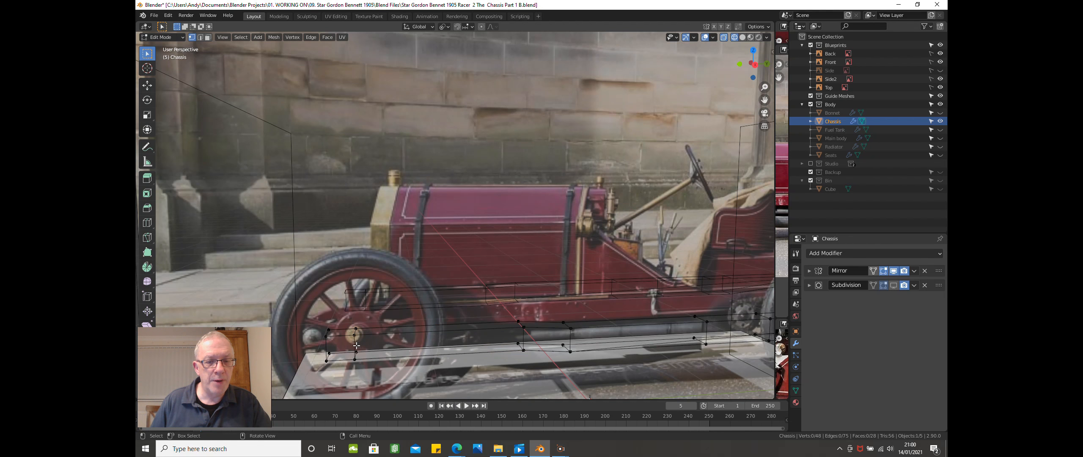
left_click(357, 345, "alt")
key("x")
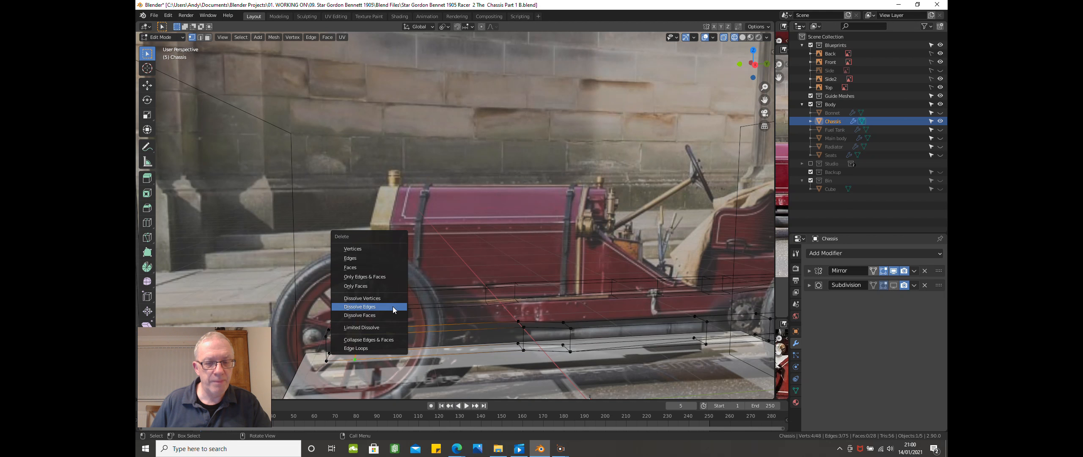
left_click(394, 307)
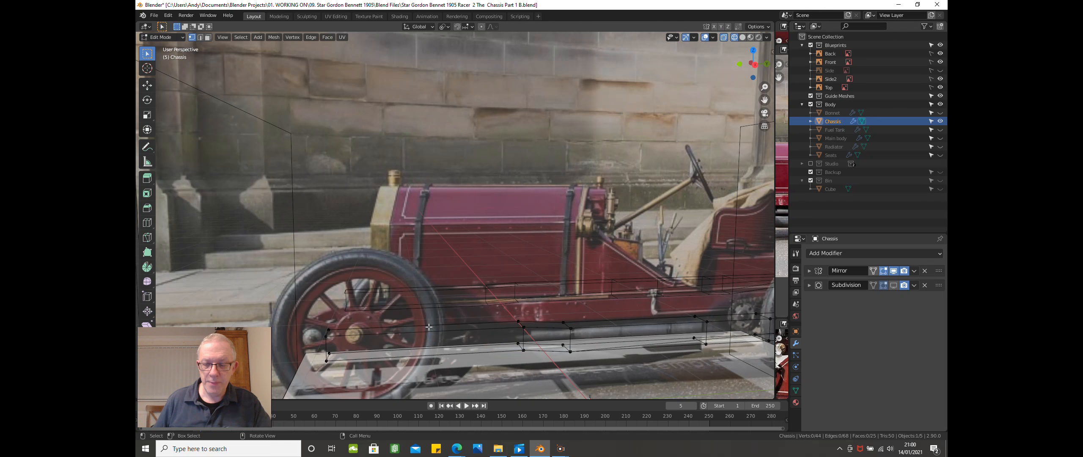
- In the side view, box select the lower vertices at the rail's front end and raise them along Z to taper the rail
key("KP_3")
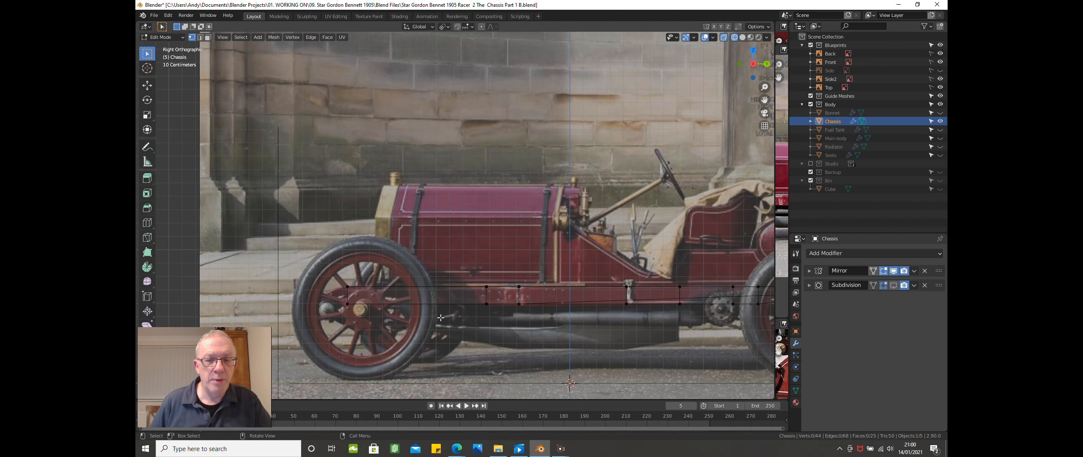
scroll(441, 316, "up", 1)
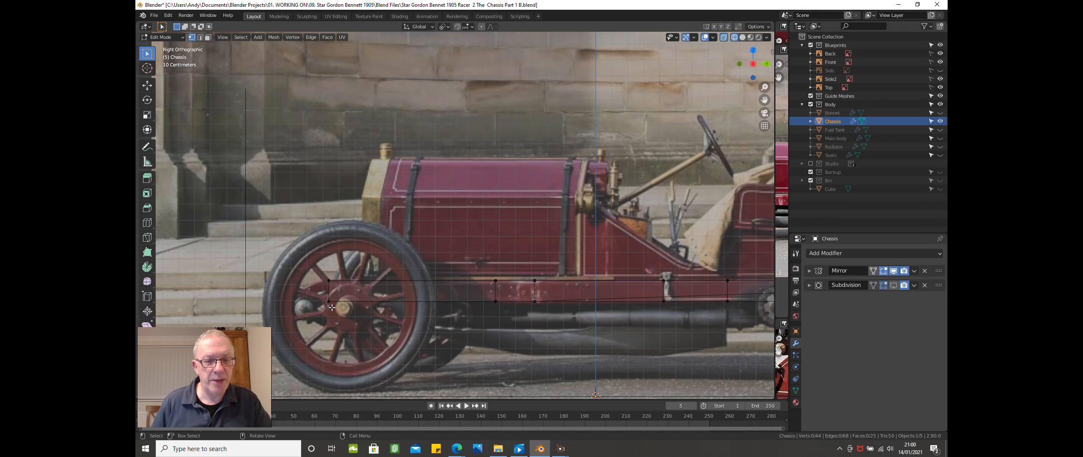
key("b")
left_click_drag(313, 291, 355, 314)
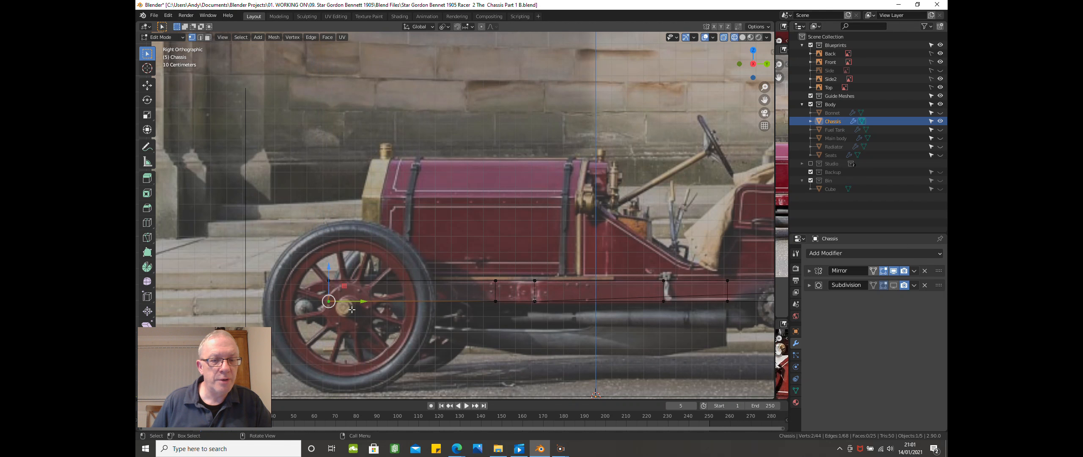
left_click_drag(327, 275, 326, 265)
scroll(308, 315, "up", 4)
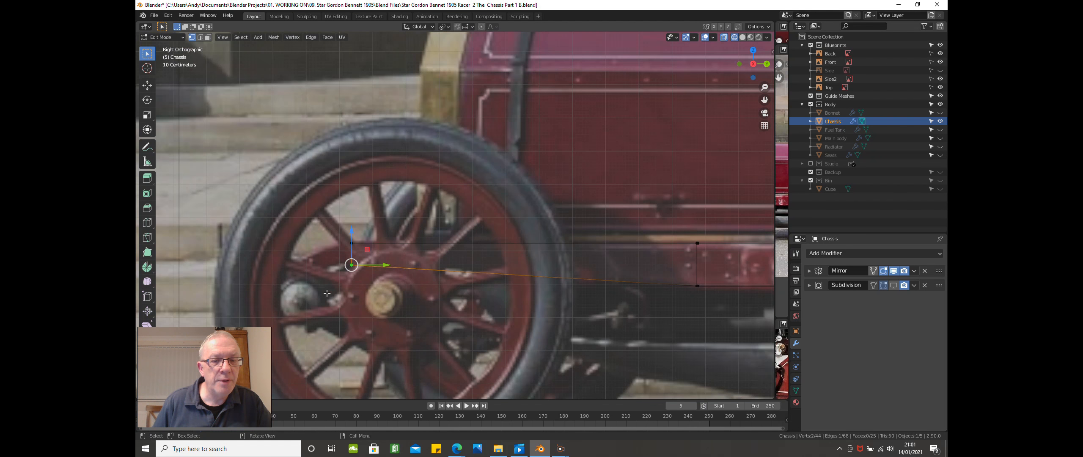
- Reselect only the lower front-end vertices of the rail and nudge them slightly higher along Z to match the side photo
left_click(353, 252)
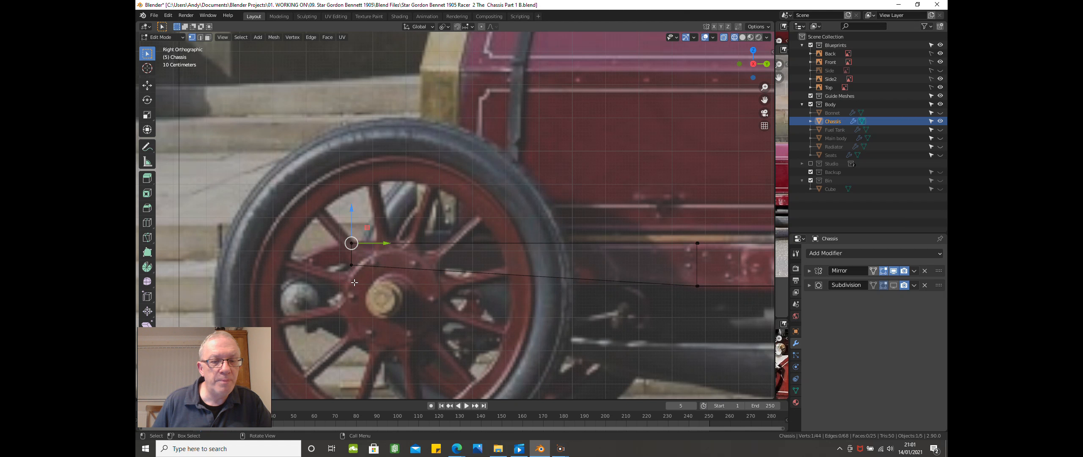
left_click(352, 307)
key("b")
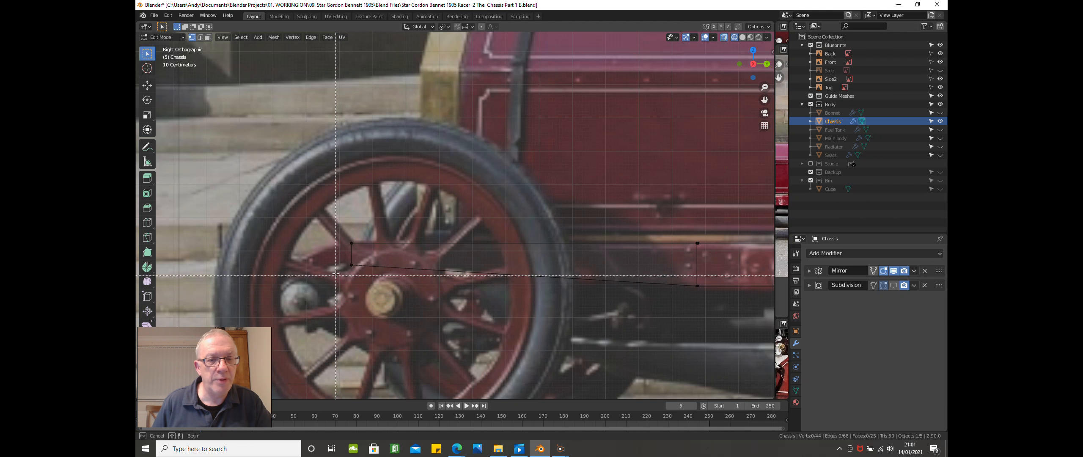
left_click_drag(337, 271, 357, 249)
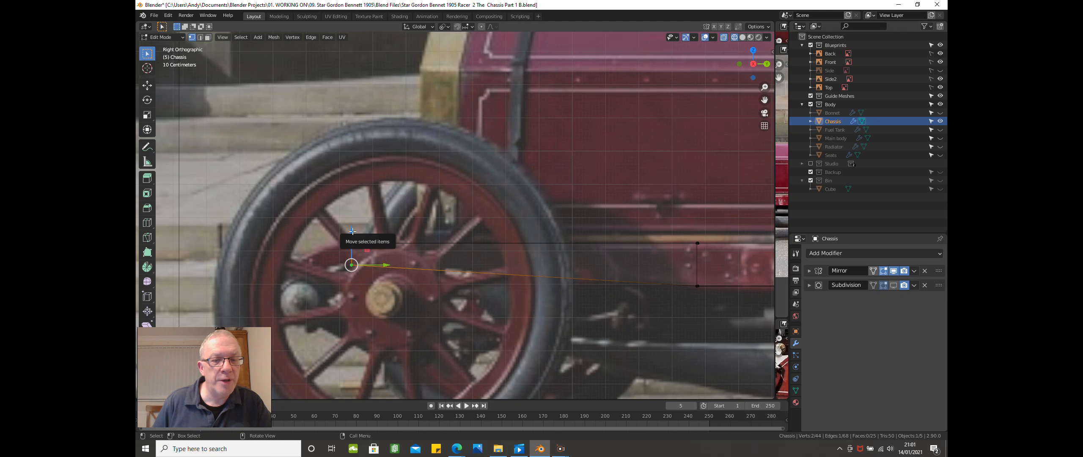
left_click_drag(353, 232, 353, 226)
scroll(422, 276, "down", 3)
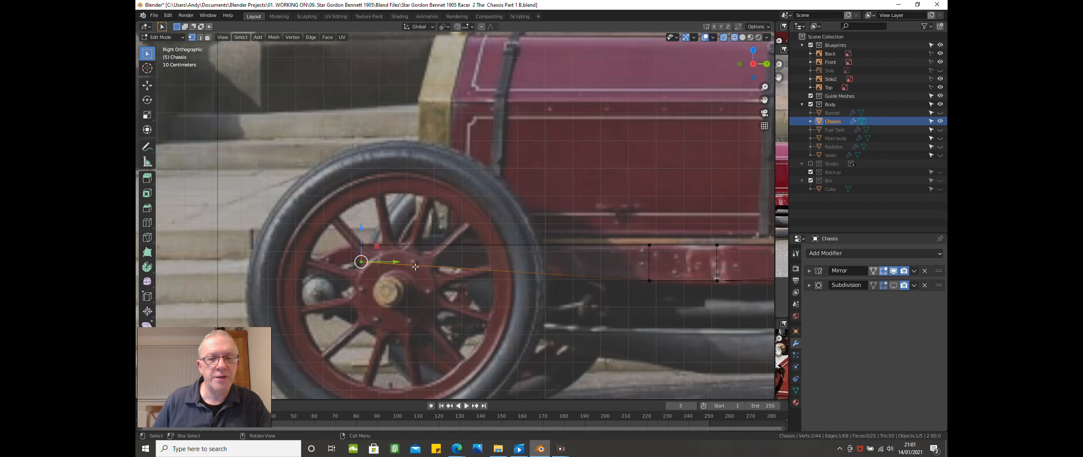
- In the top view, clear the selection and reveal the chassis's hidden cross-member
scroll(422, 275, "down", 5)
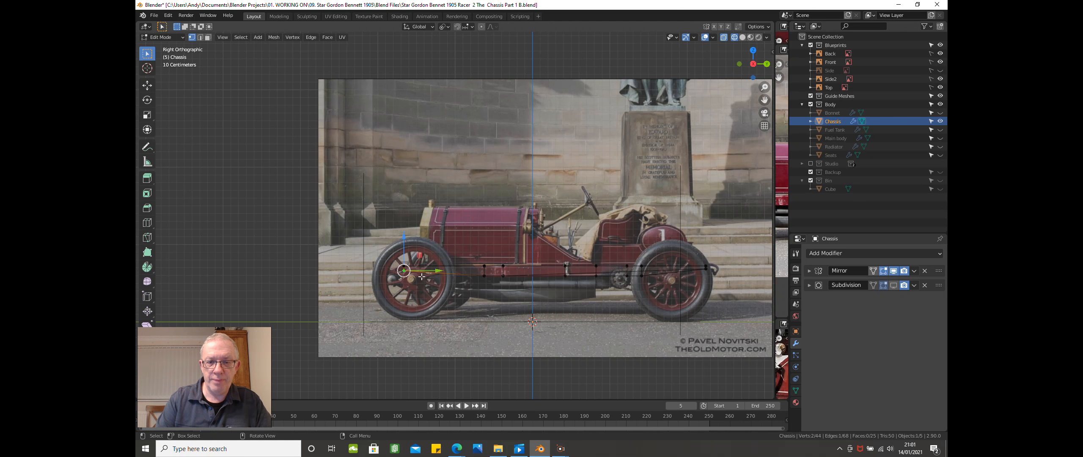
key("KP_7")
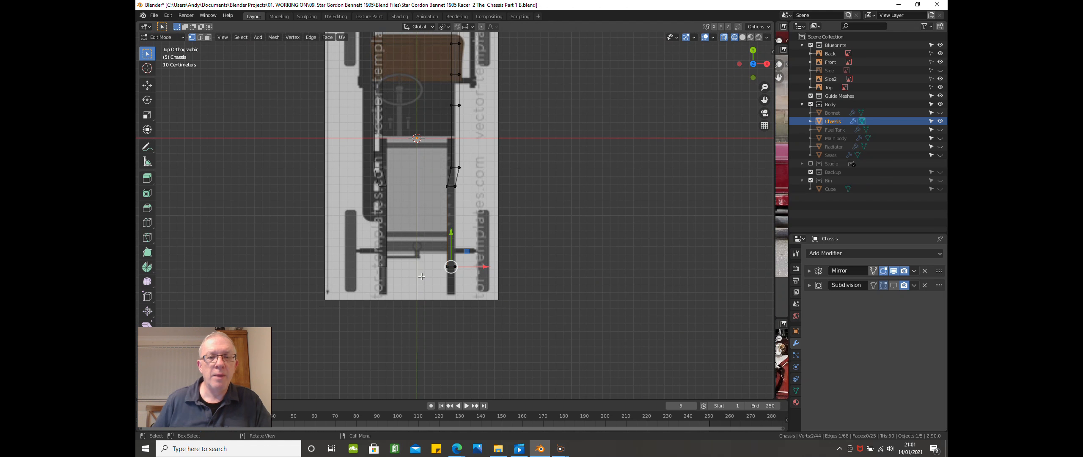
left_click(518, 193)
middle_click_drag(452, 94, 444, 213, "shift")
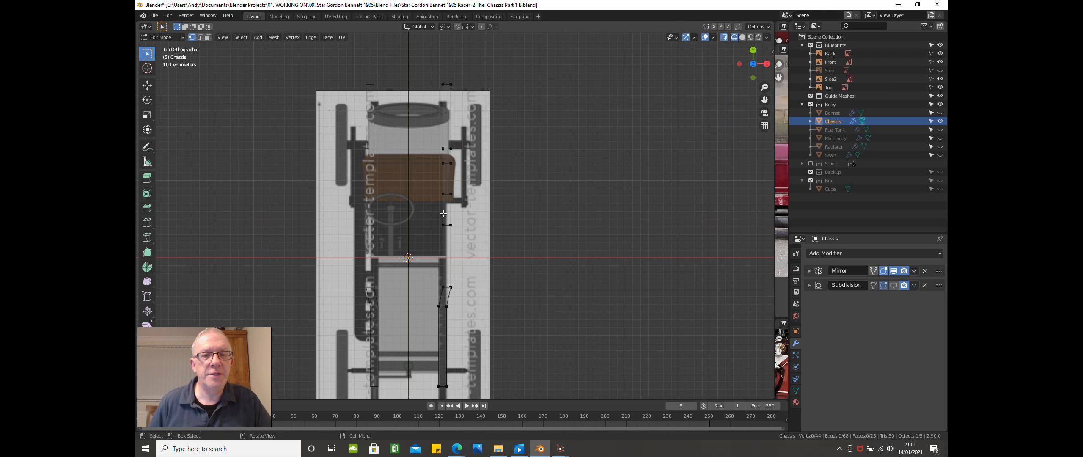
key("alt+h")
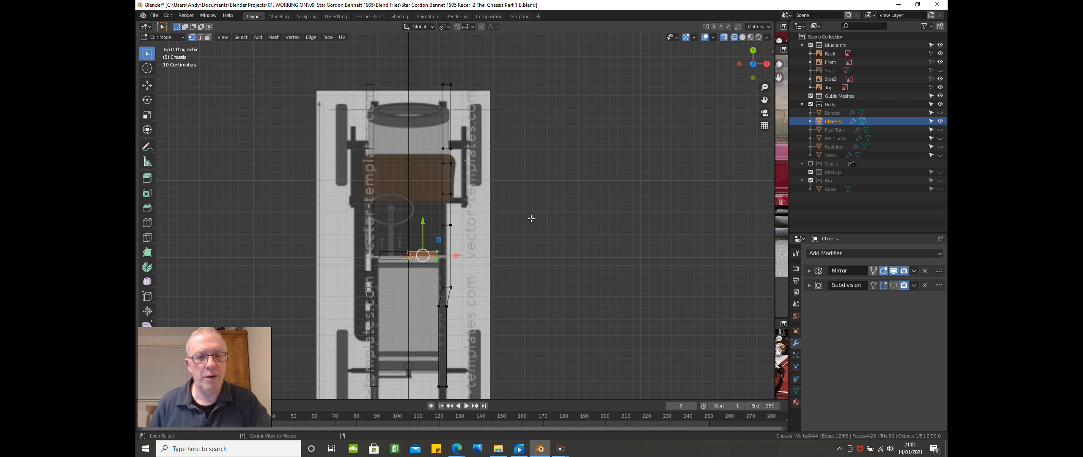
- Move the selected cross-member forward along Y, away from the origin, to sit beside the start of the rail's bend
scroll(469, 246, "up", 1)
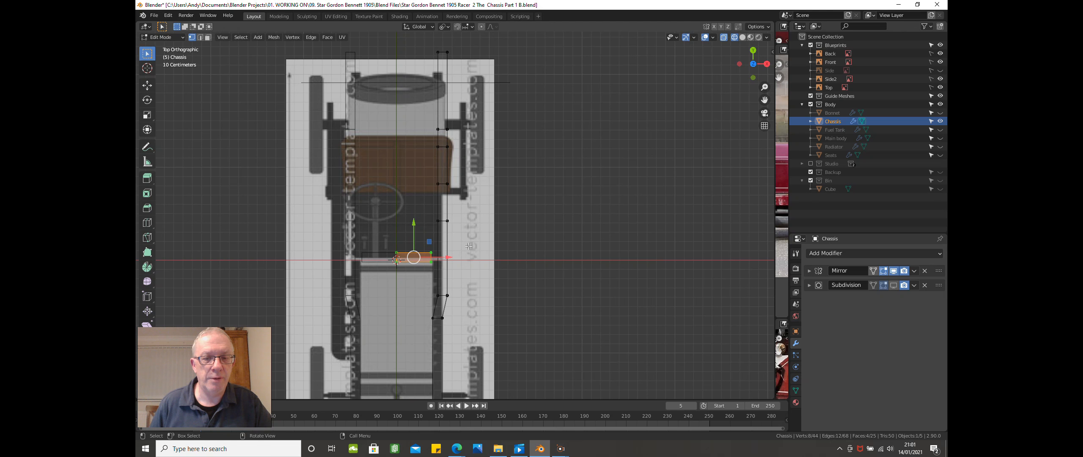
left_click_drag(414, 224, 414, 263)
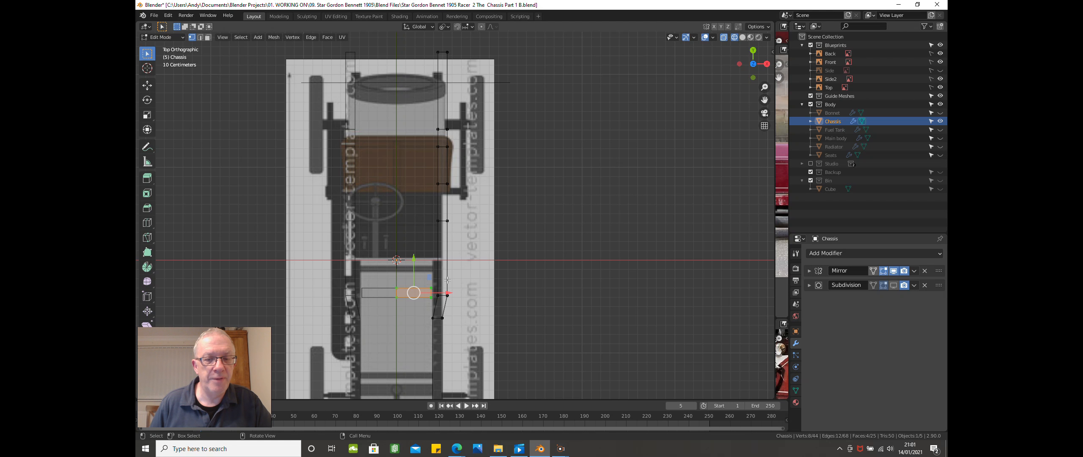
scroll(420, 276, "up", 3)
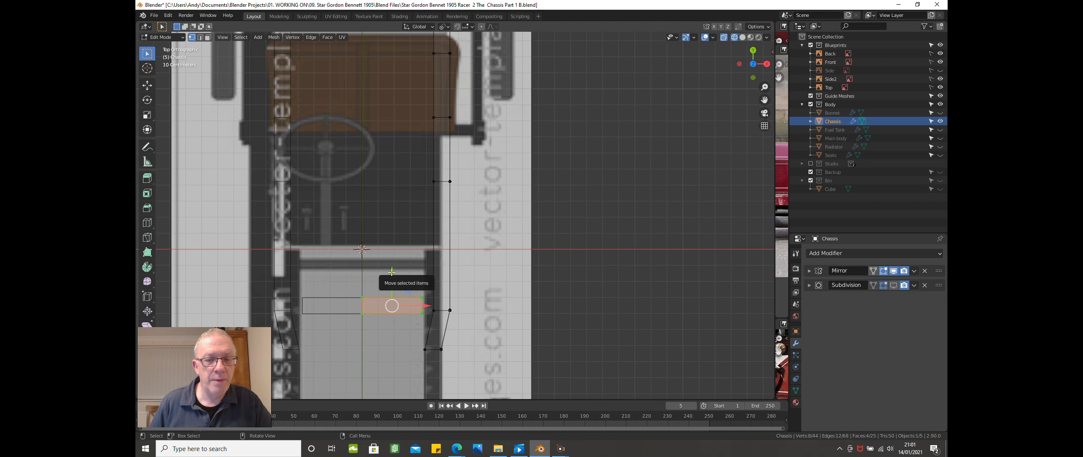
left_click_drag(390, 271, 387, 269)
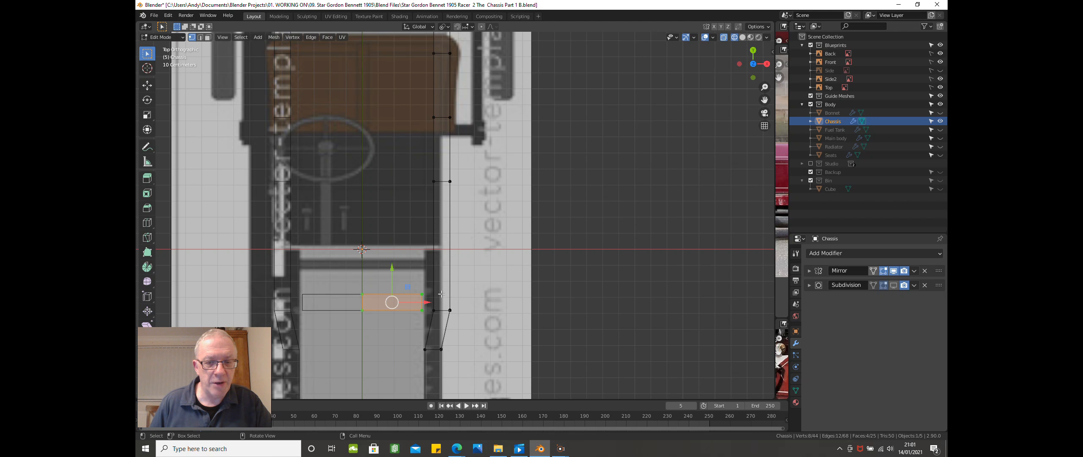
- Duplicate the cross-member and move the copy back along Y to beneath the front edge of the seat in the top blueprint
scroll(467, 318, "down", 5)
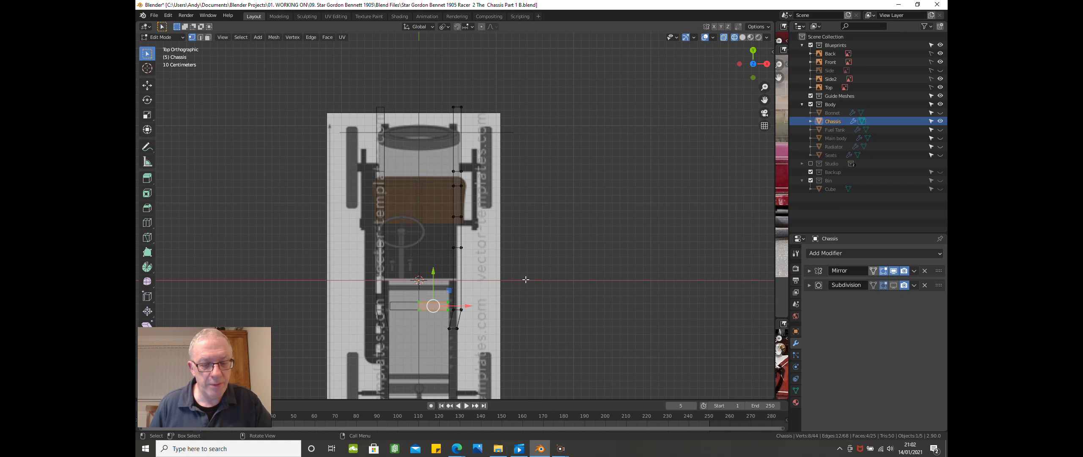
key("shift+d")
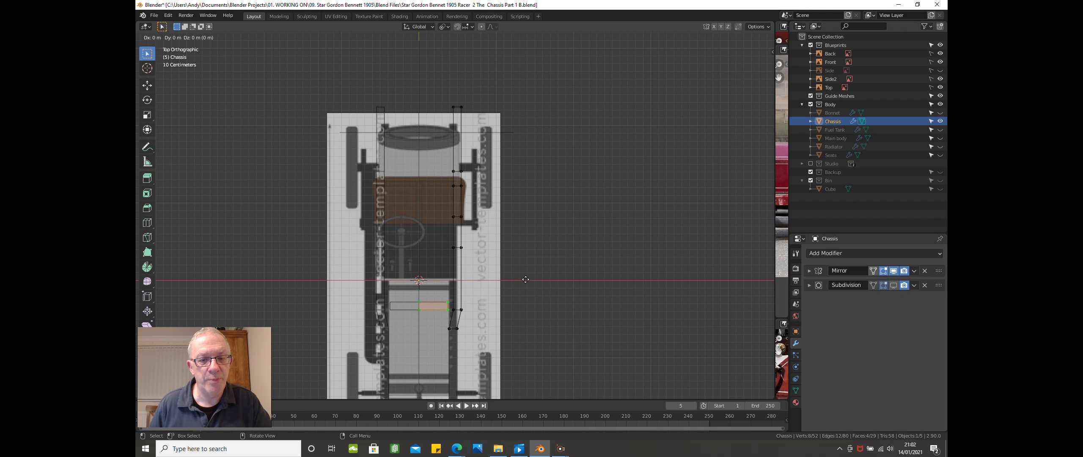
right_click(525, 280)
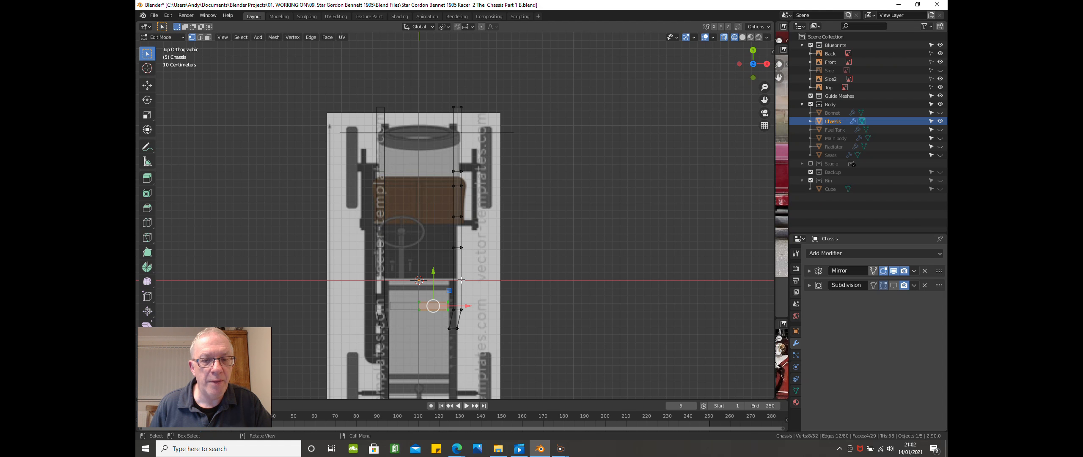
scroll(476, 264, "up", 3)
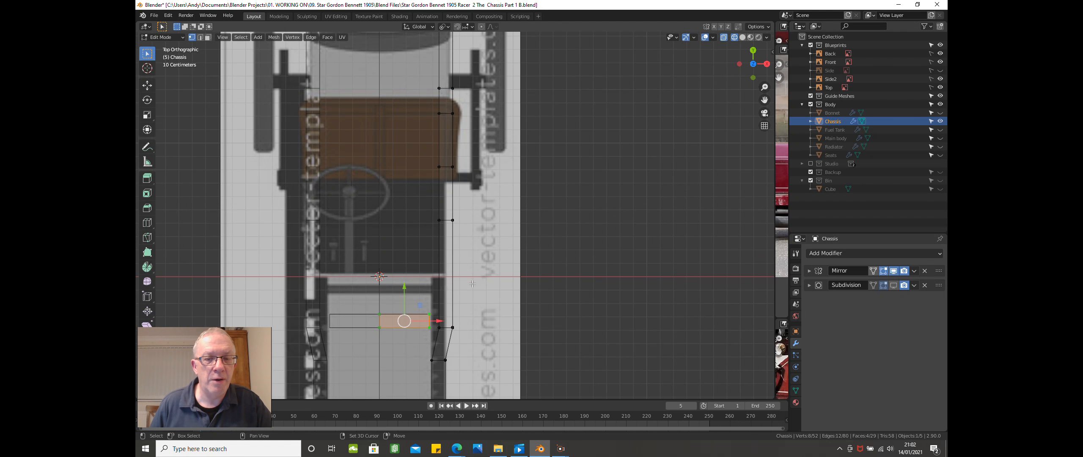
middle_click_drag(476, 258, 479, 237, "shift")
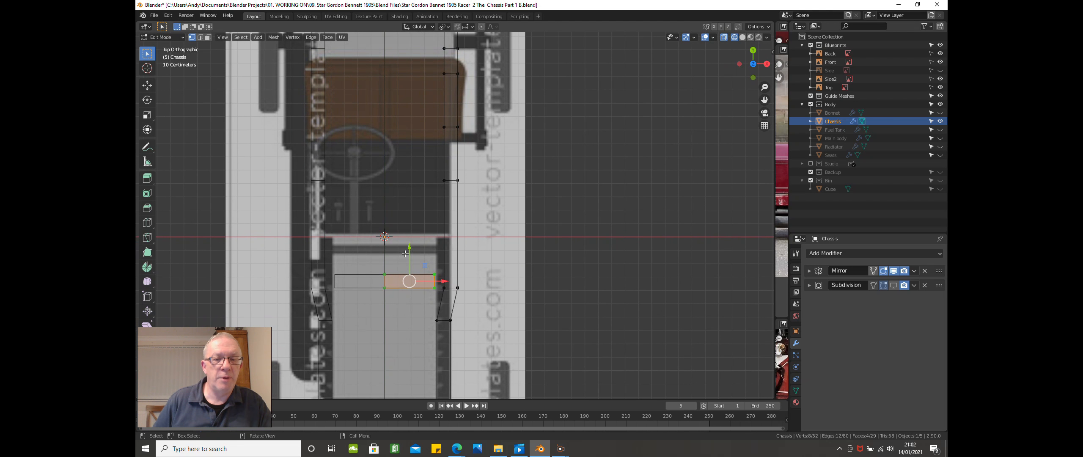
key("shift+d")
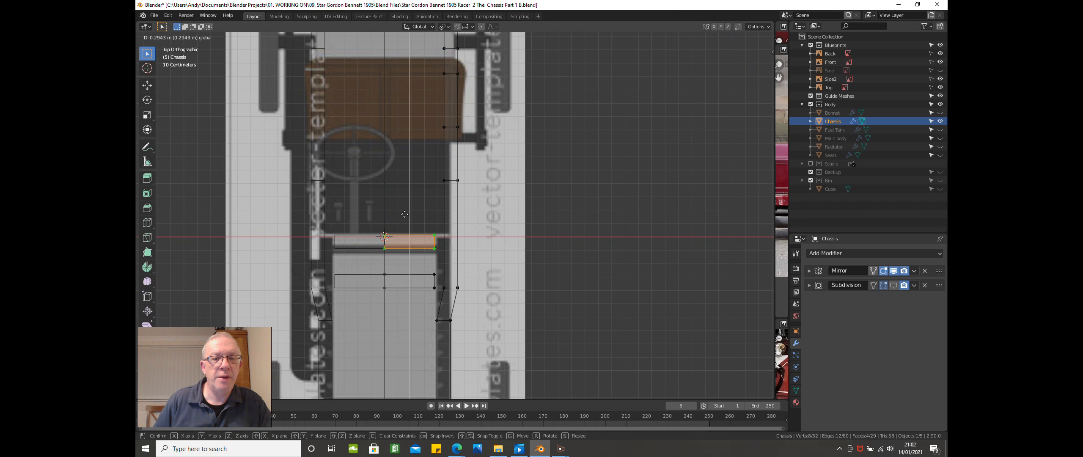
left_click(398, 105)
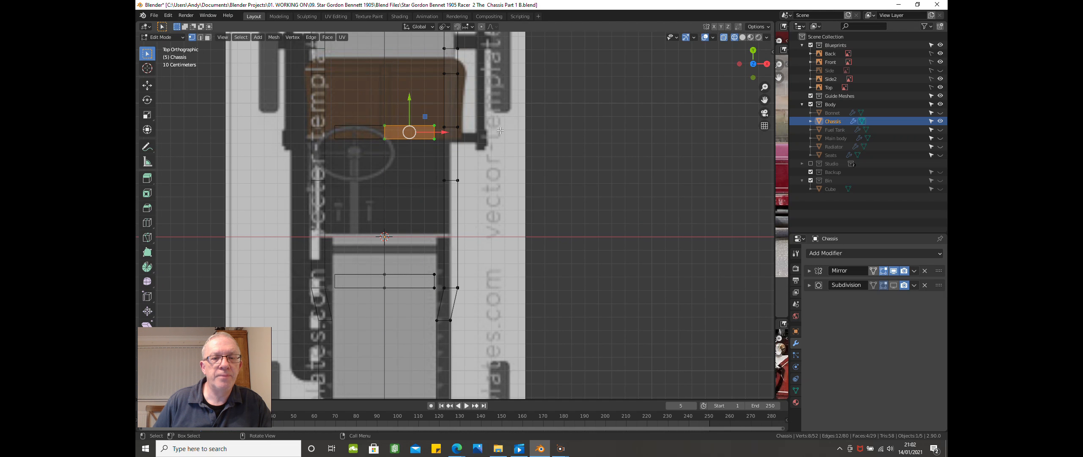
middle_click_drag(482, 125, 460, 231, "shift")
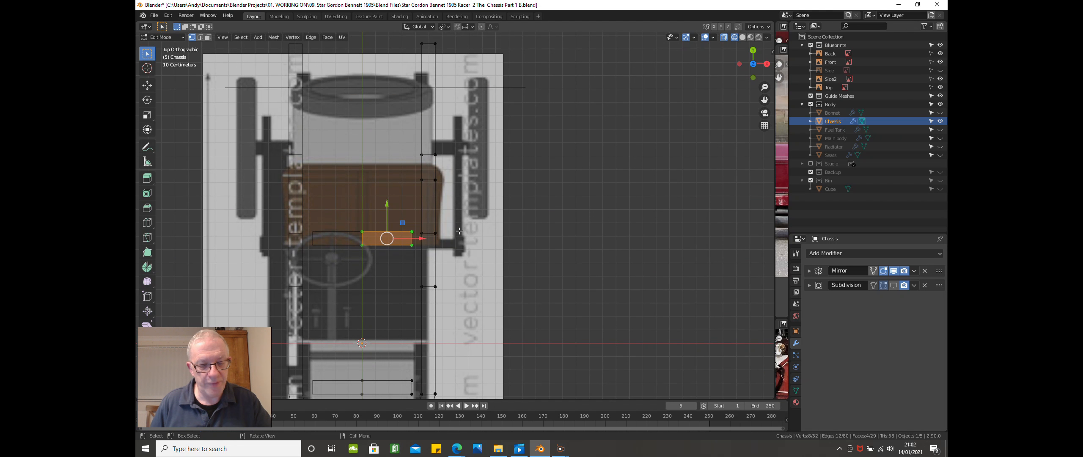
- Duplicate the selected cross-member and move the copy back along Y to the rear edge of the seat in the top blueprint
key("shift+d")
left_click(459, 230)
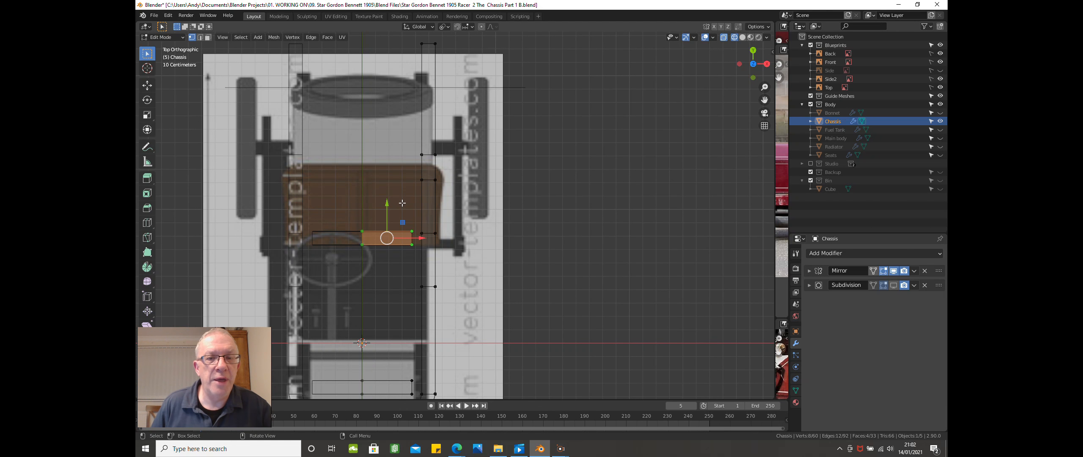
left_click_drag(387, 217, 378, 147)
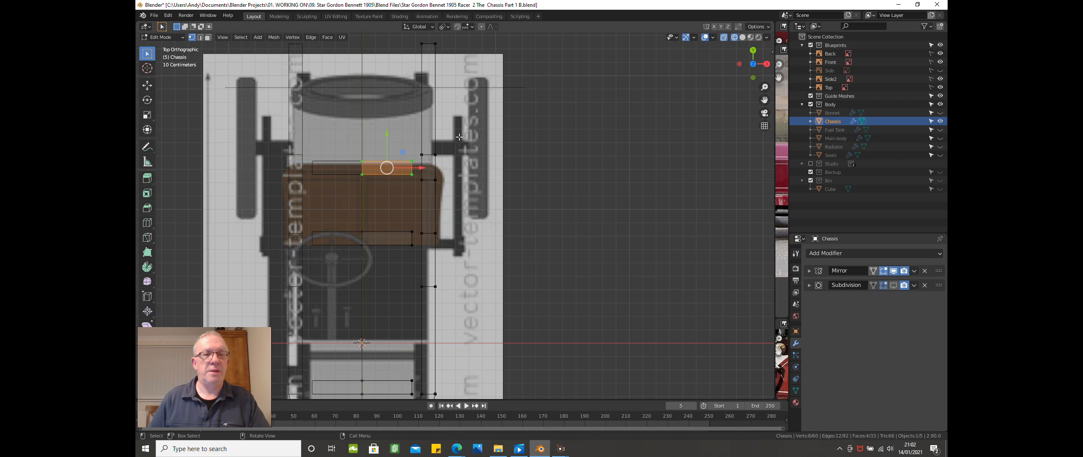
- In the right side view, select both cross-members beneath the seat and move them back along Y by about 0.08 m
scroll(459, 137, "down", 2)
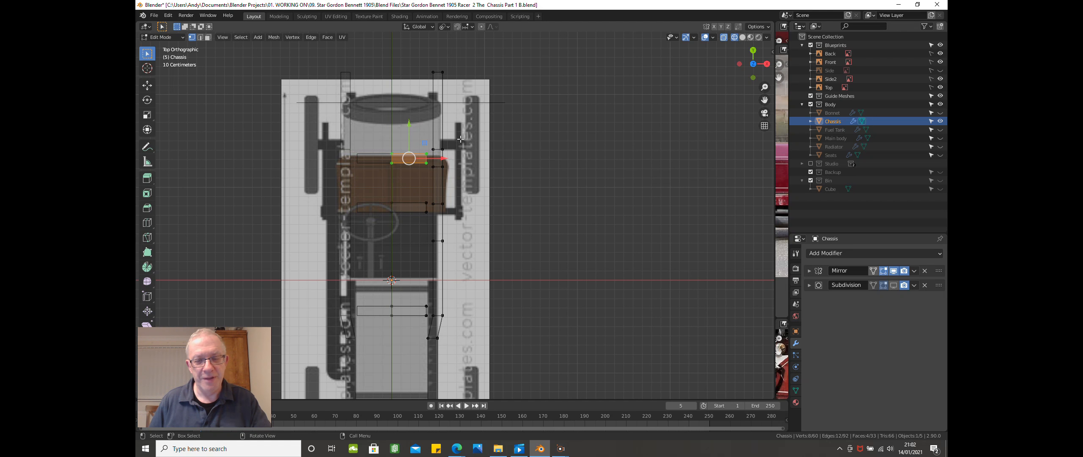
key("KP_3")
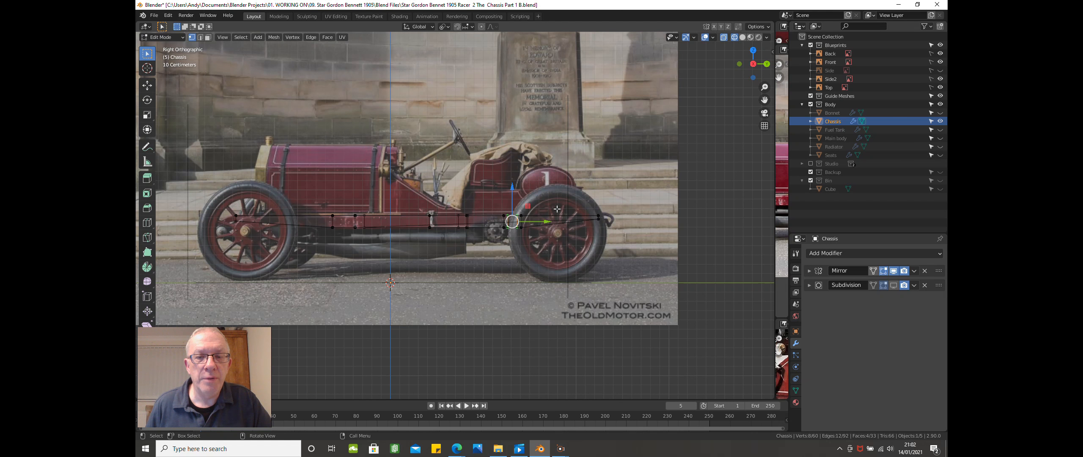
scroll(503, 205, "up", 2)
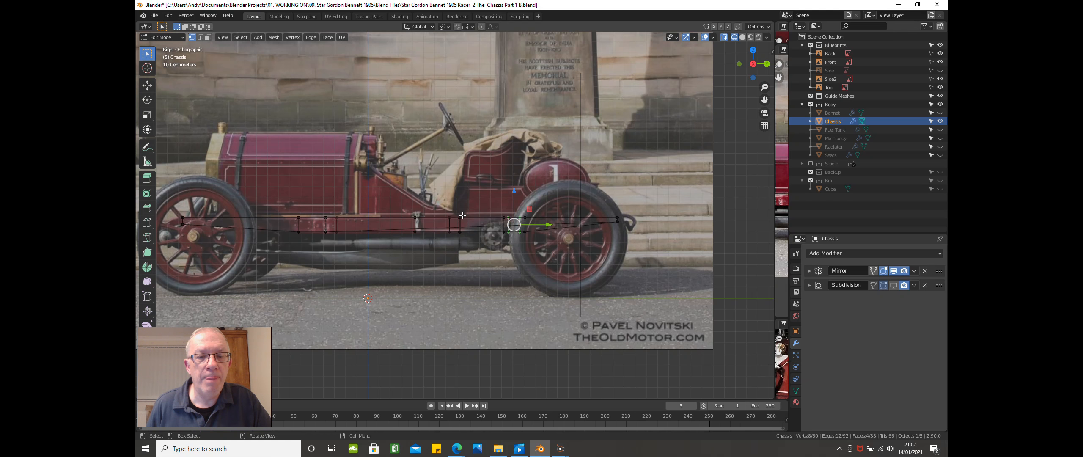
middle_click_drag(468, 253, 460, 242)
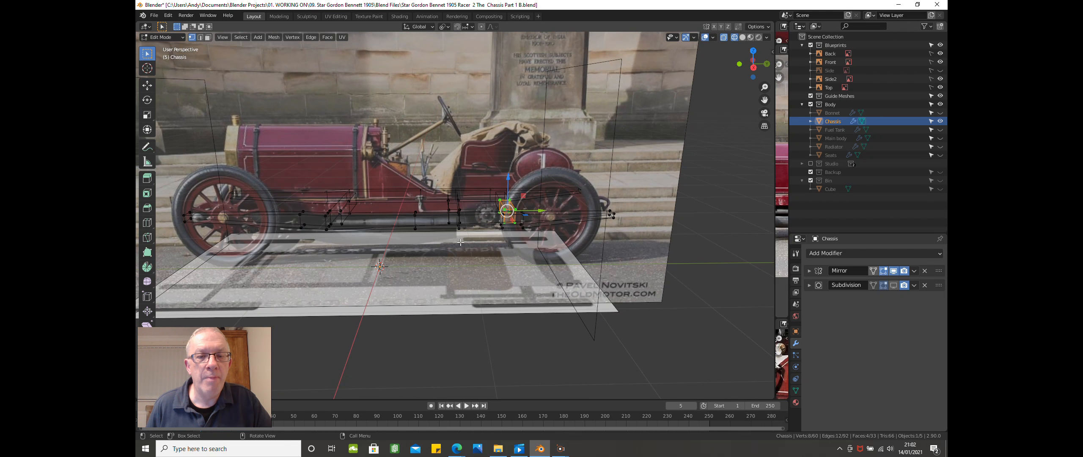
left_click(452, 204, "alt+shift")
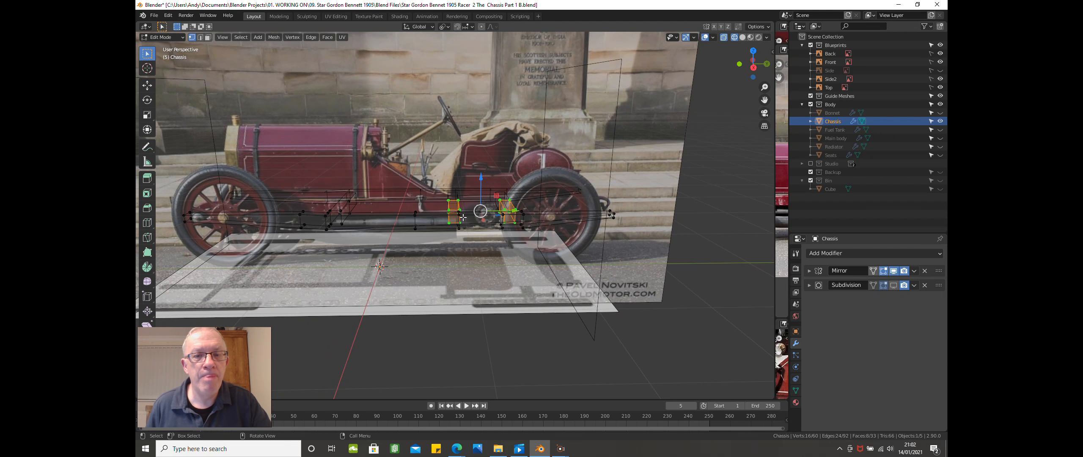
key("KP_3")
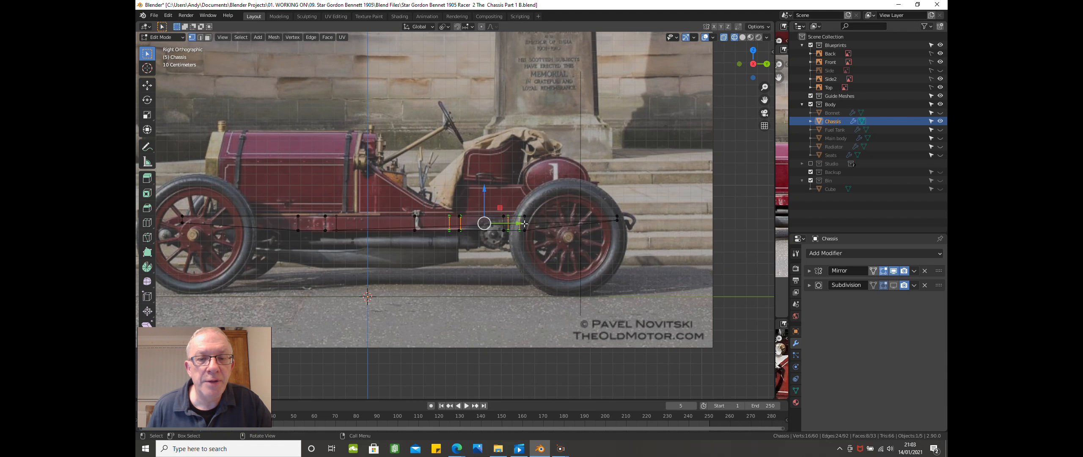
key("g")
key("y")
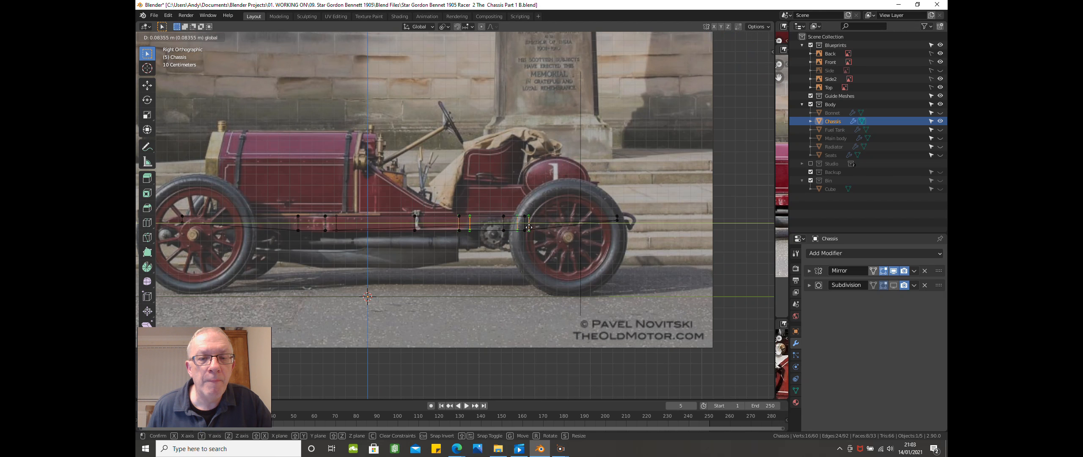
left_click(529, 228)
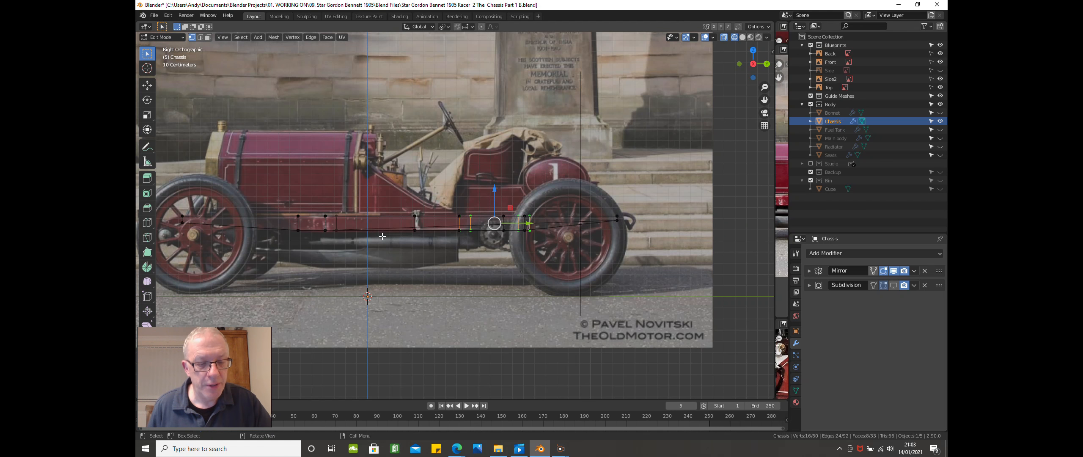
key("e")
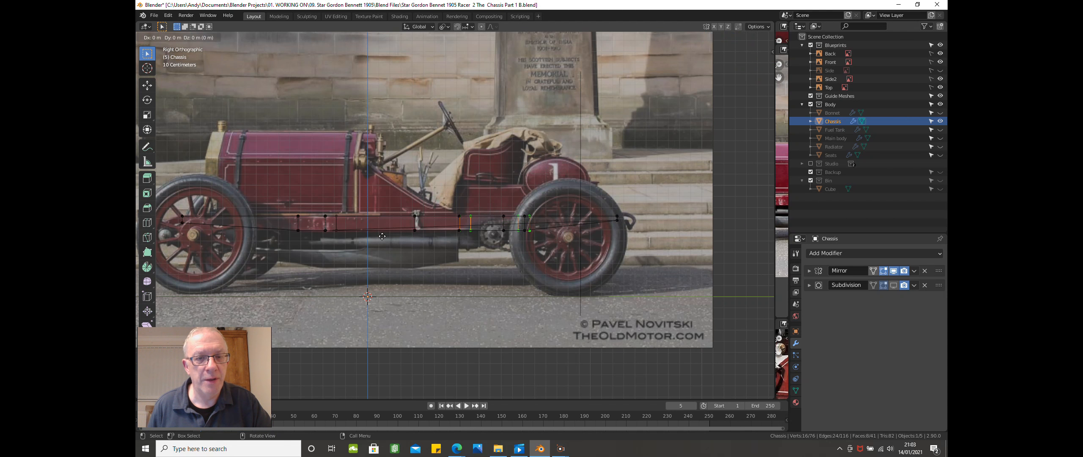
right_click(382, 236)
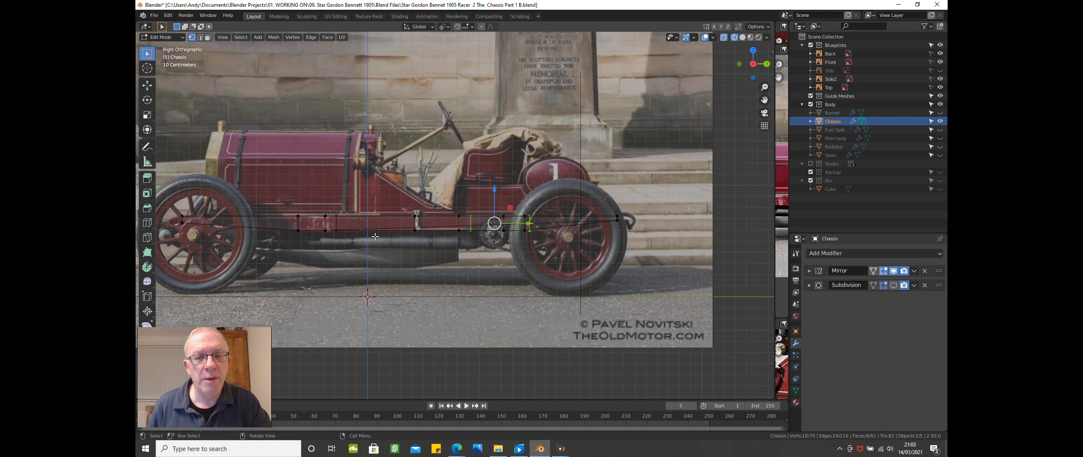
right_click(375, 236)
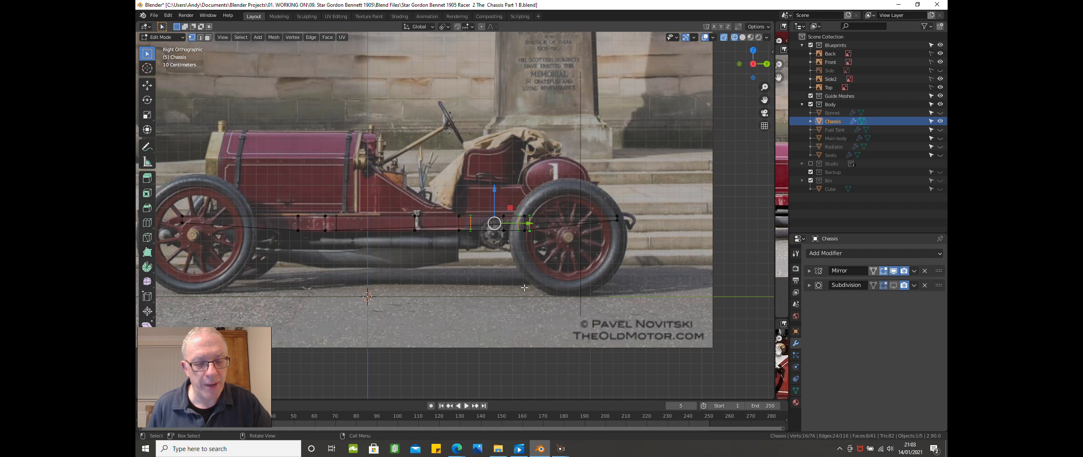
key("ctrl+z")
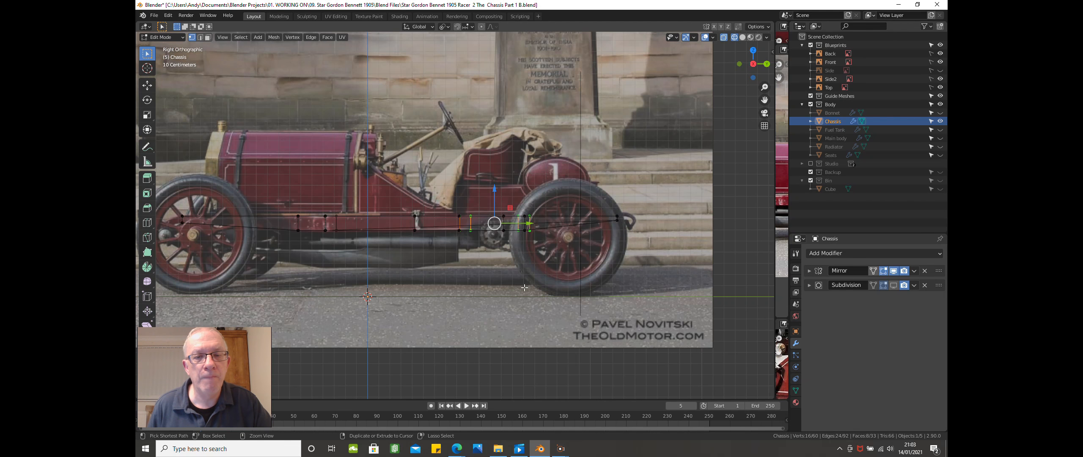
- Duplicate only the cross-member at the seat's front edge and move the copy forward along Y to beneath the rear of the bonnet
middle_click_drag(524, 287, 539, 335)
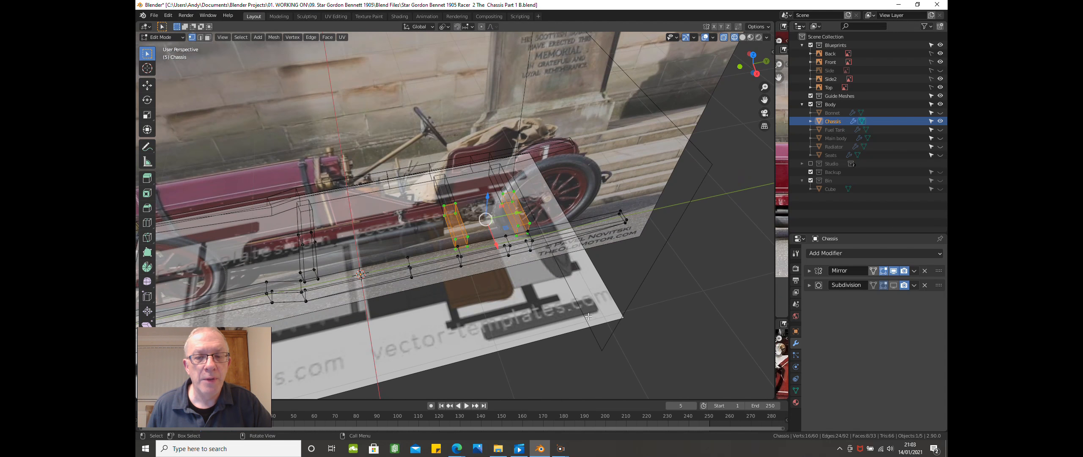
key("alt+a")
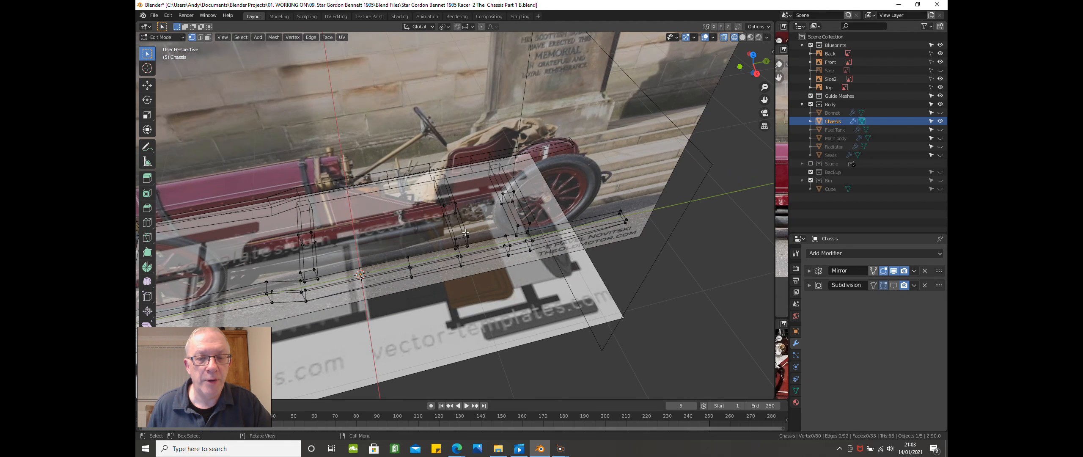
key("l")
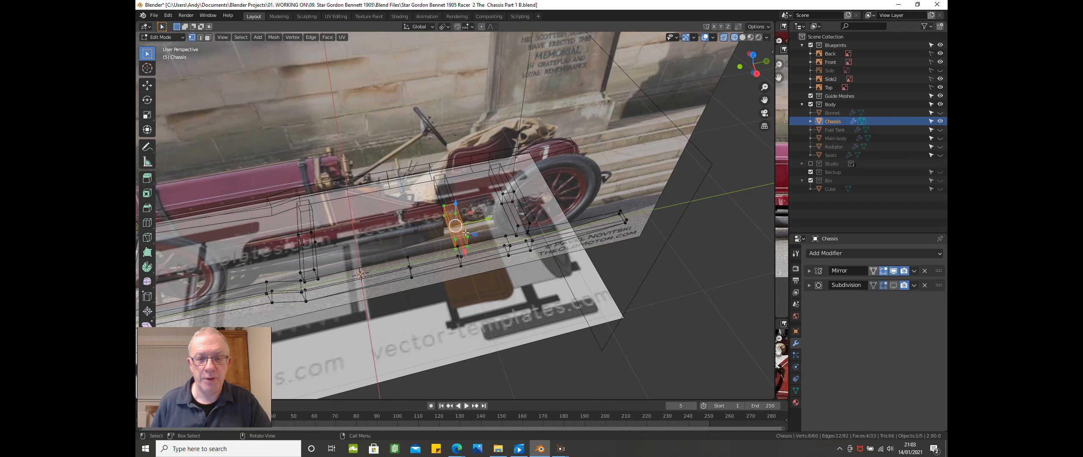
key("KP_3")
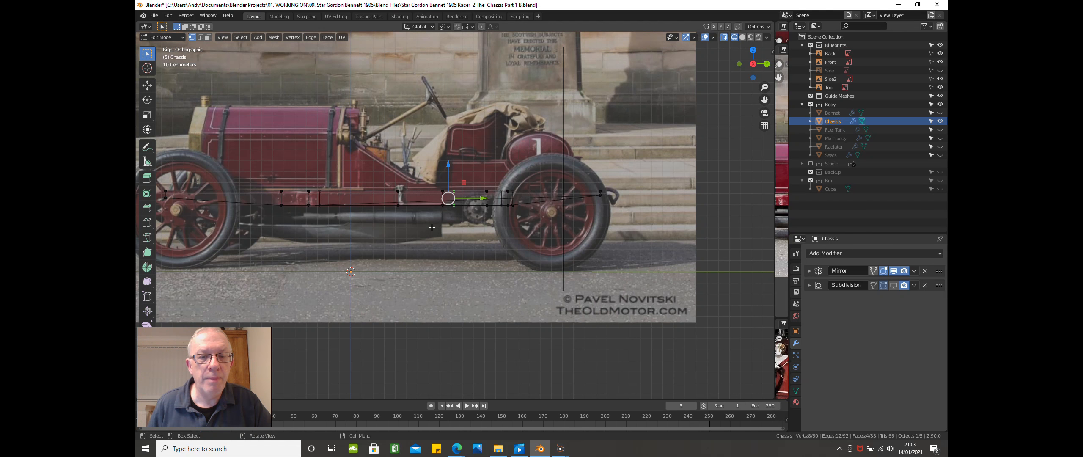
key("e")
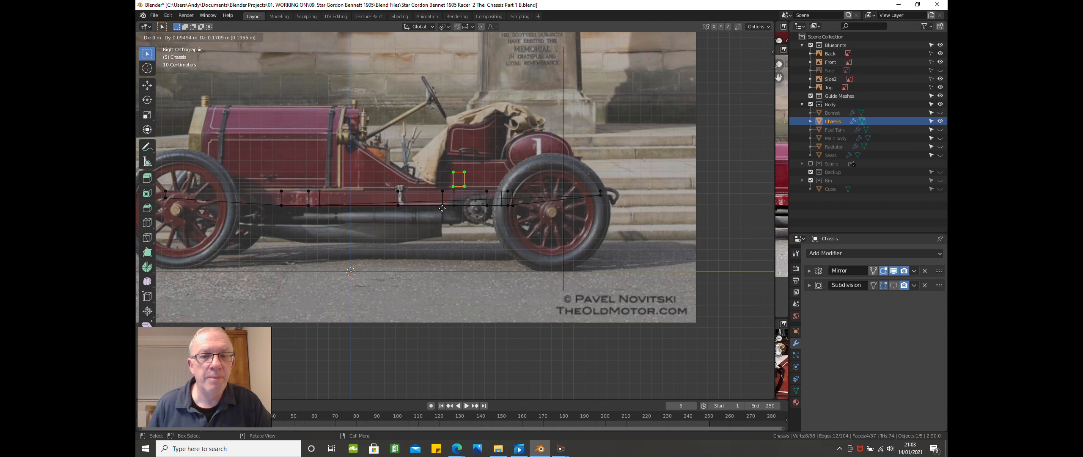
right_click(443, 208)
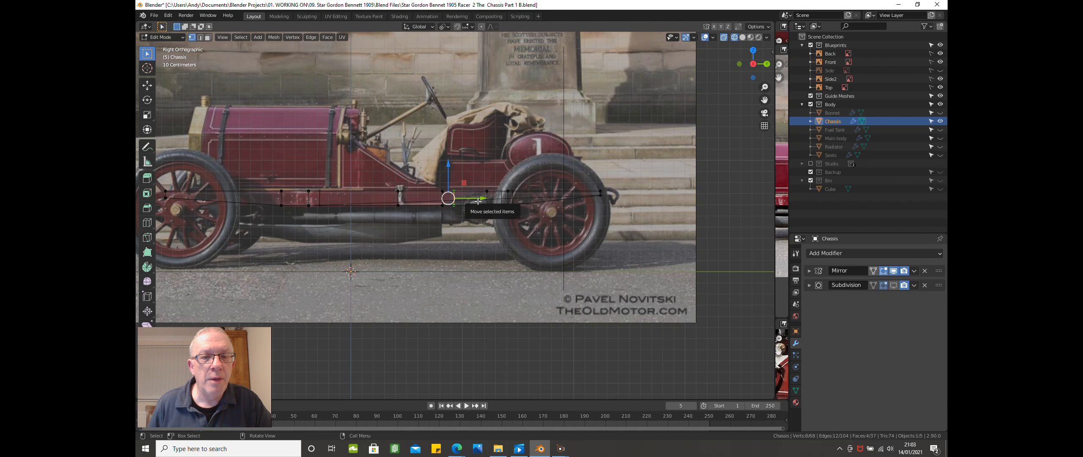
key("g")
key("y")
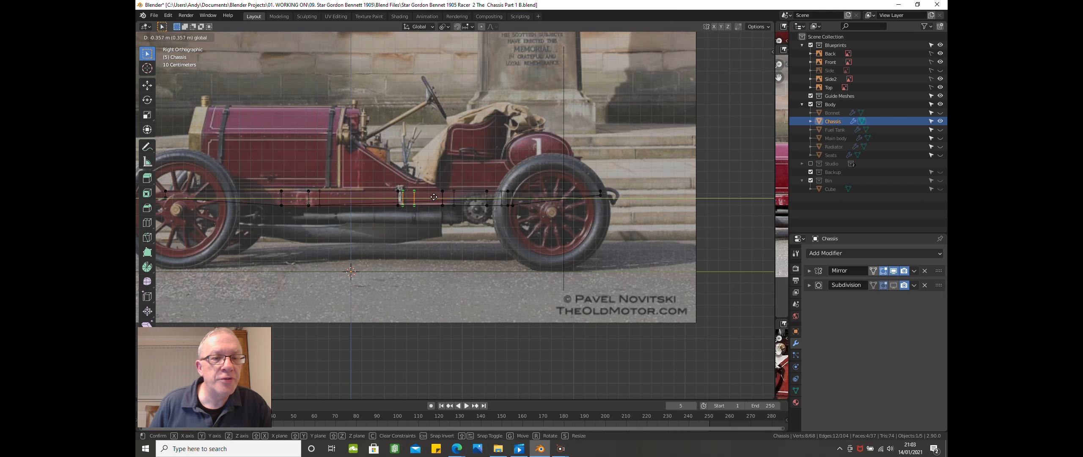
left_click(381, 209)
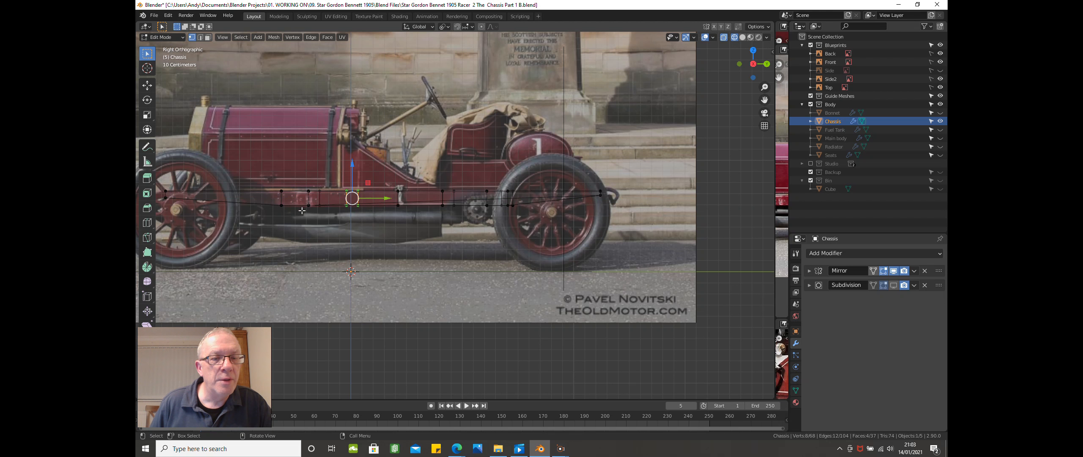
- Select the whole front cross-member near the rail's bend and move it about 0.97 m forward along Y, just behind the front wheel's hub
middle_click_drag(312, 250, 329, 266)
left_click(306, 199)
key("alt+a")
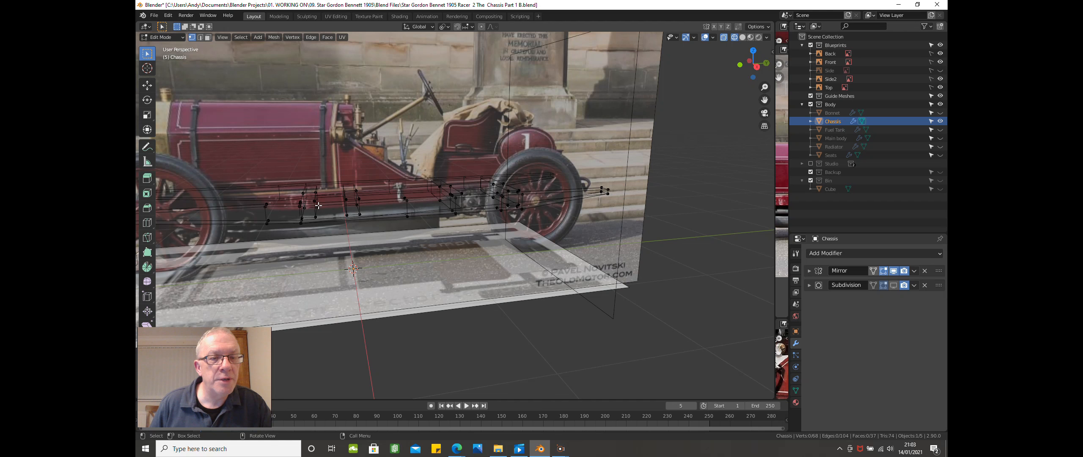
key("l")
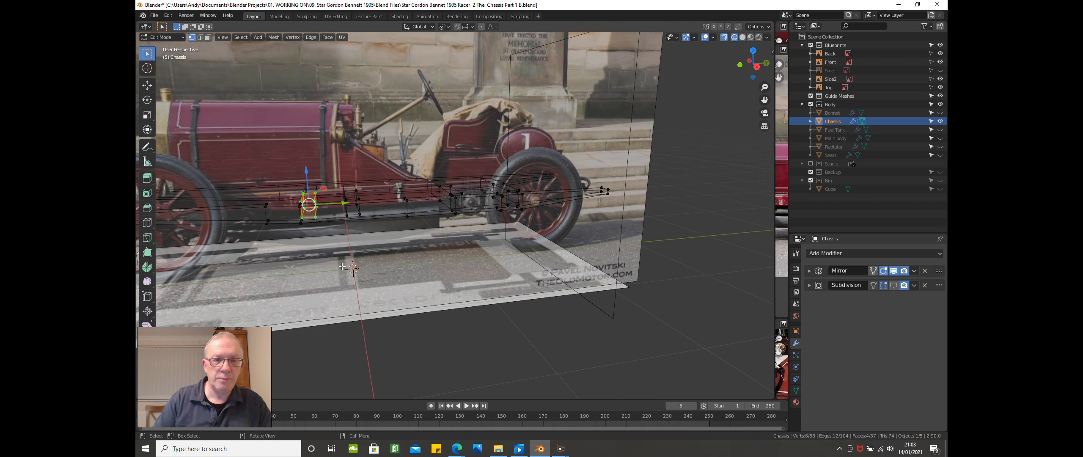
key("KP_5")
key("KP_3")
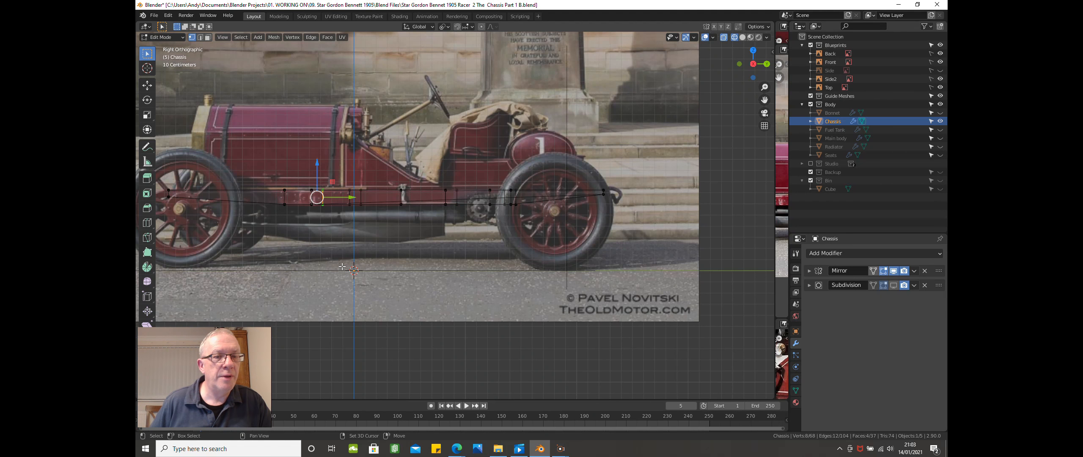
middle_click_drag(319, 288, 411, 254, "shift")
scroll(413, 251, "up", 1)
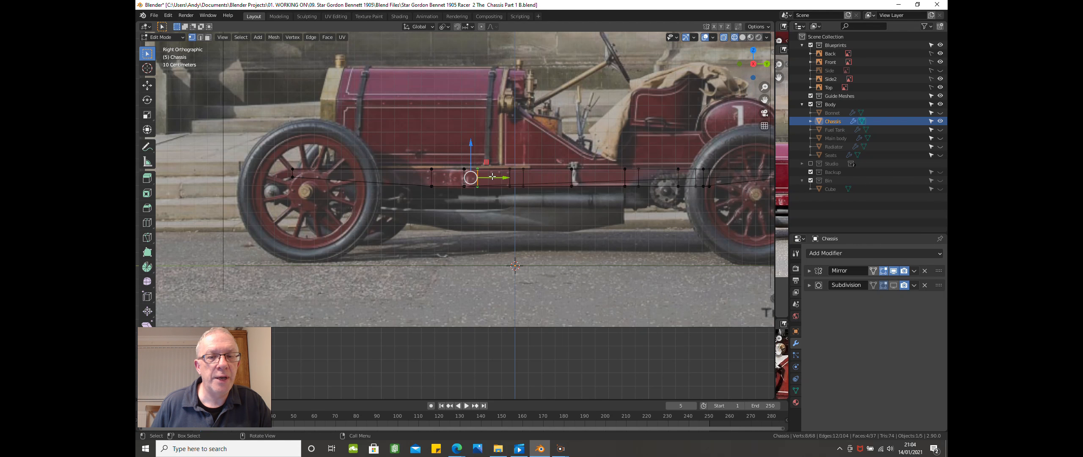
left_click_drag(500, 177, 369, 176)
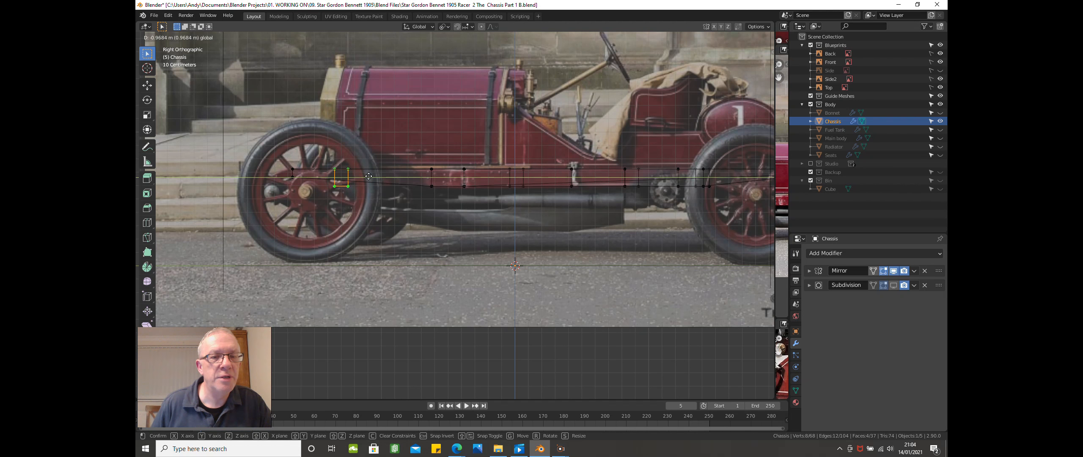
left_click_drag(368, 177, 369, 176)
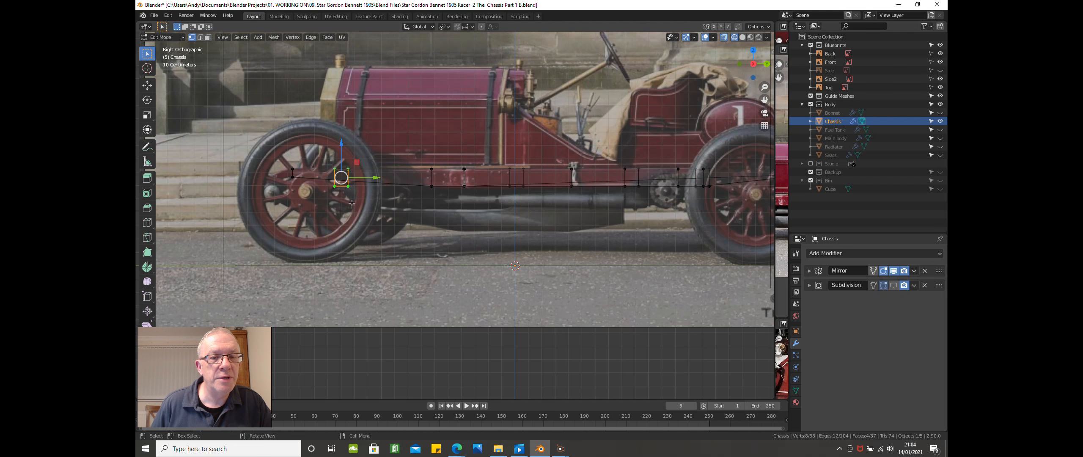
- Box-select the lower front vertices of the front cross-member and raise them along Z to the rail's sloping lower edge
scroll(351, 203, "up", 4)
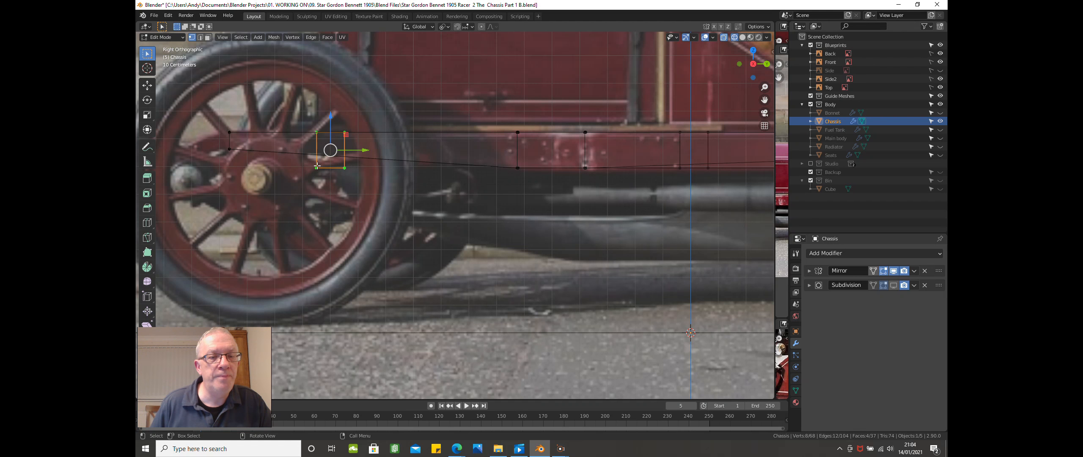
left_click(317, 166)
left_click(305, 206)
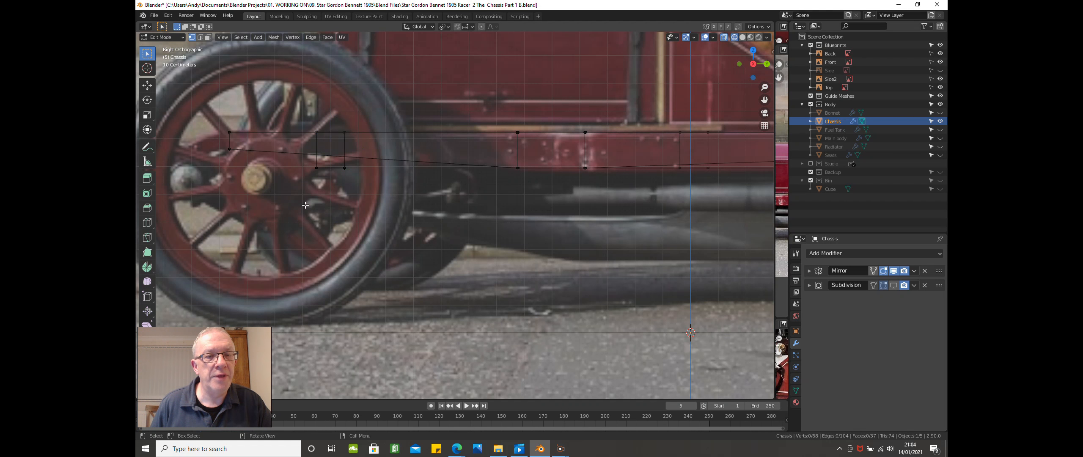
key("ctrl+r")
left_click_drag(304, 161, 329, 188)
left_click_drag(317, 136, 313, 122)
left_click(323, 196)
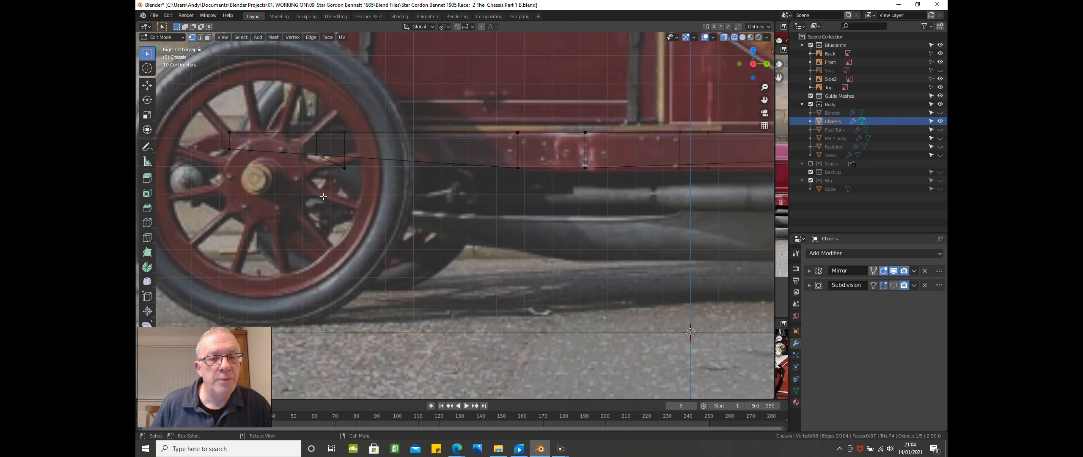
- Raise the lower rear vertices of the front cross-member along Z so its underside follows the rail's taper
key("b")
left_click_drag(333, 164, 359, 175)
left_click_drag(346, 144, 346, 130)
- Hide the Blueprints collection and show the chassis in solid shading from the top view
scroll(397, 214, "down", 5)
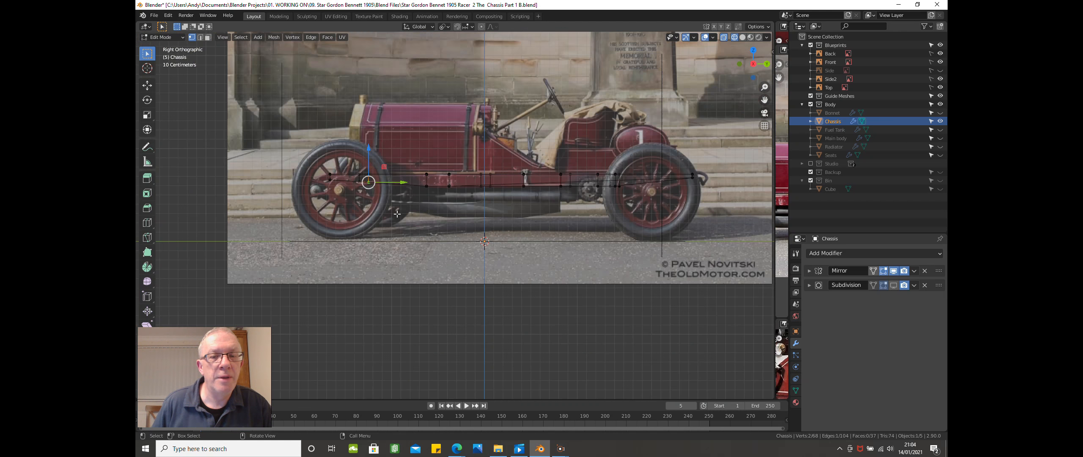
left_click(811, 45)
scroll(509, 207, "down", 2)
key("z")
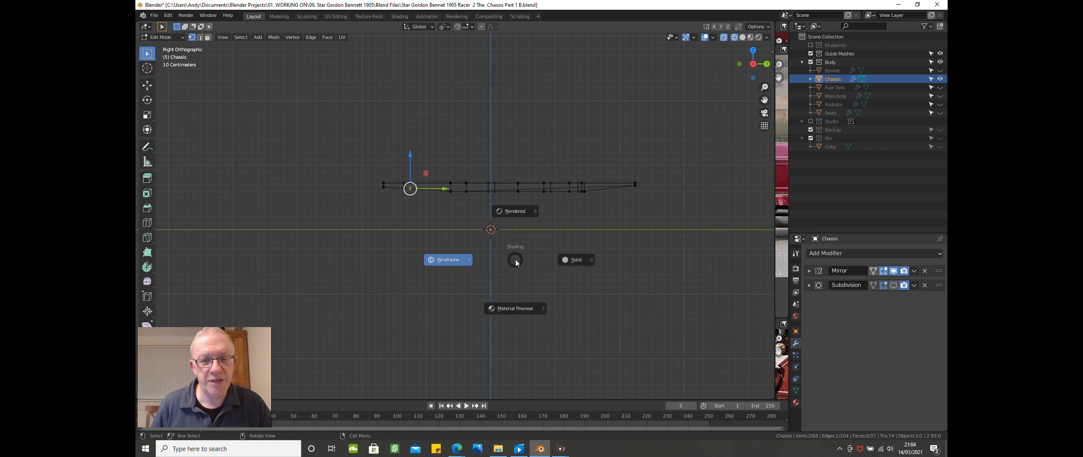
left_click(581, 259)
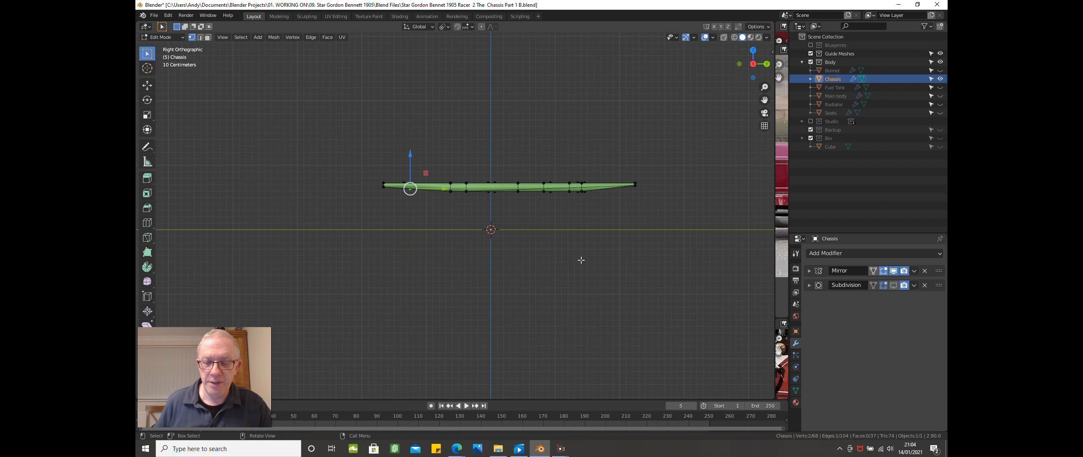
key("KP_7")
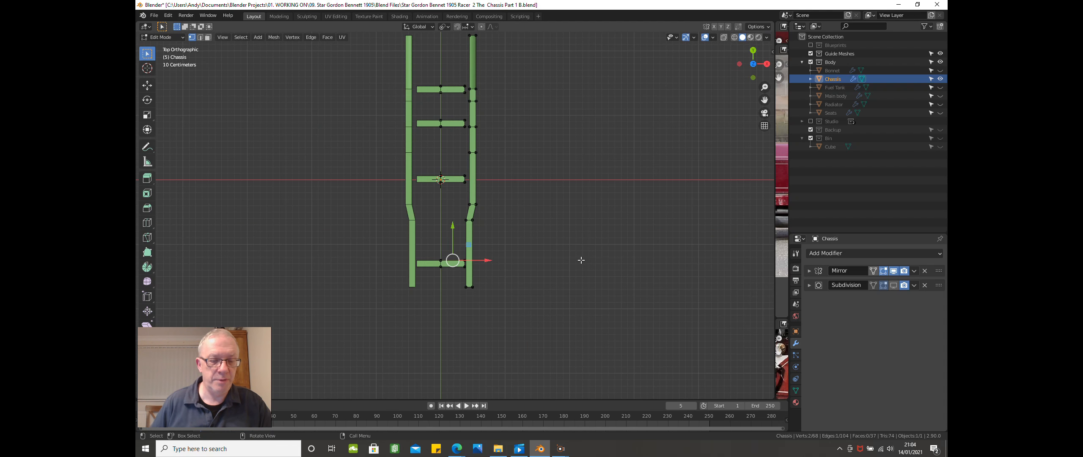
- In wireframe shading, duplicate the rearmost cross-member and move the copy back along Y to the rear ends of the side rails
middle_click_drag(581, 259, 531, 325, "shift")
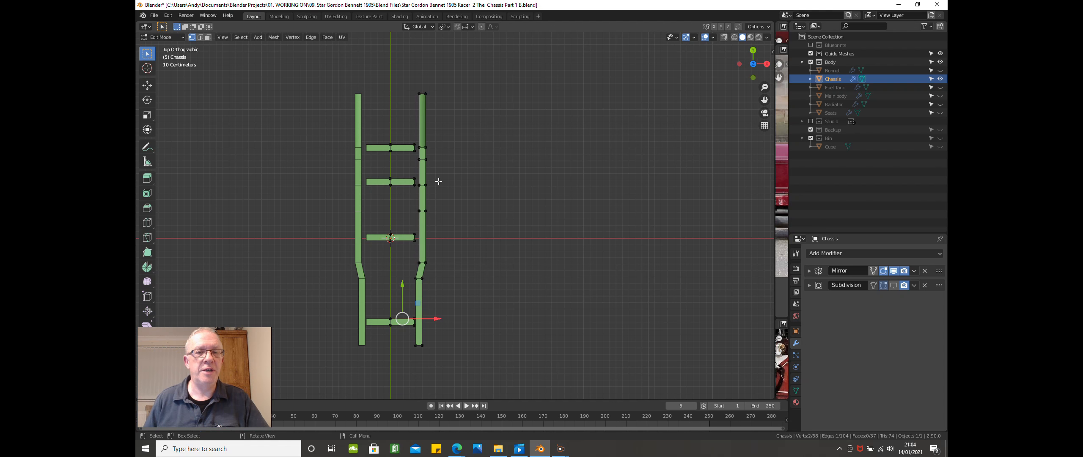
left_click(401, 152)
left_click(456, 145)
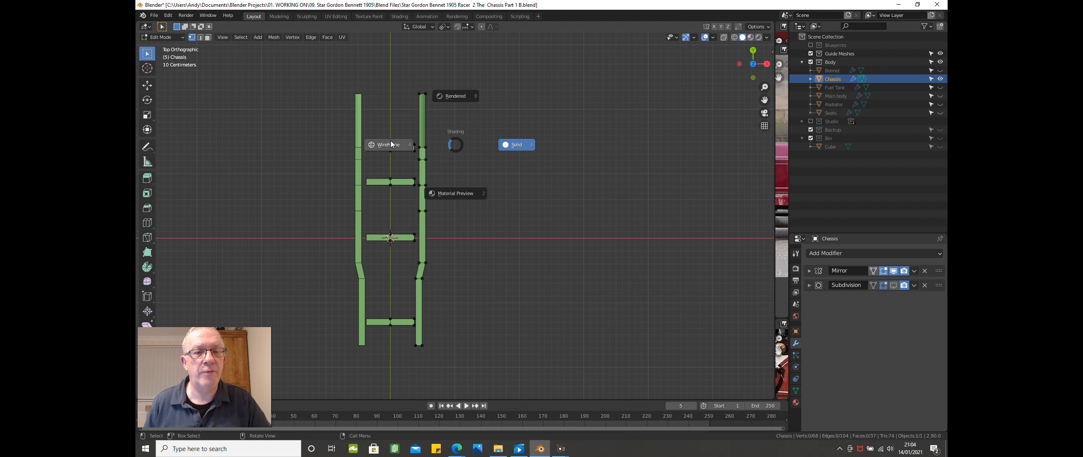
left_click(392, 144)
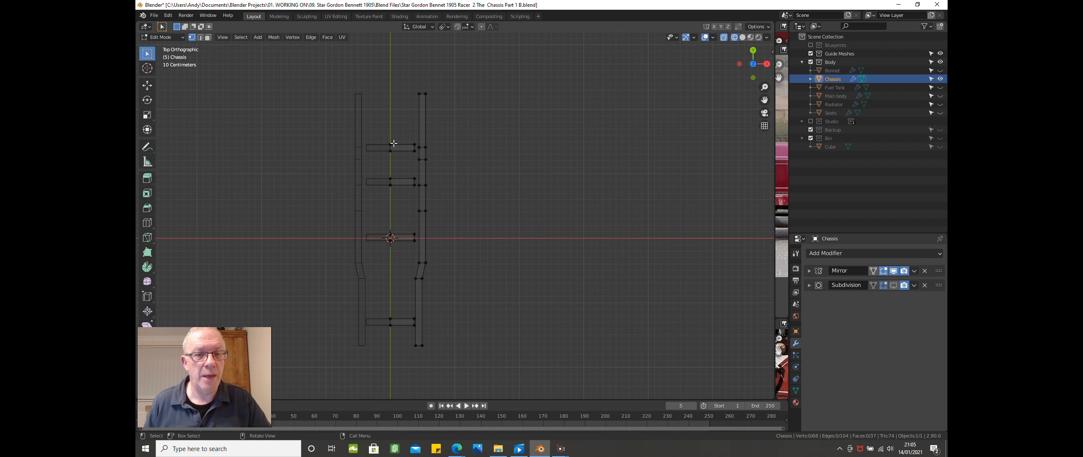
key("l")
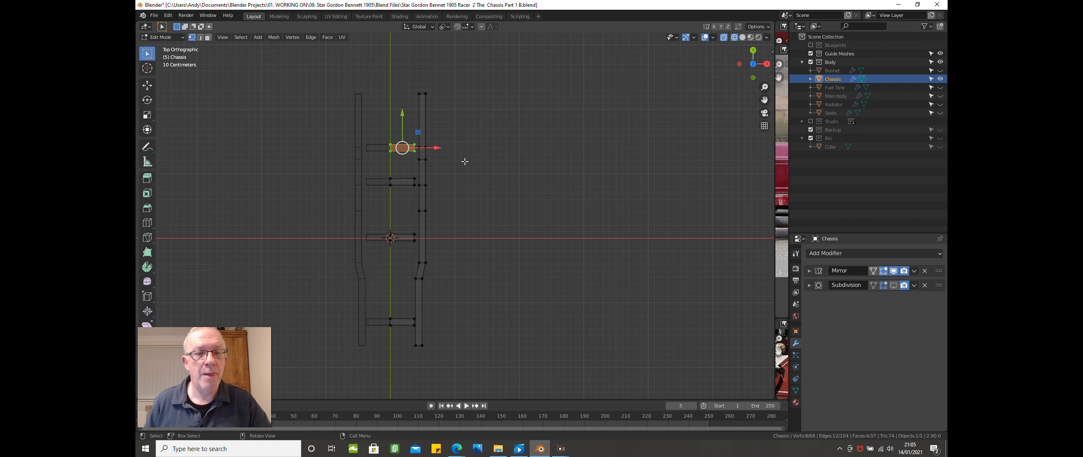
key("shift+d")
right_click(465, 161)
left_click_drag(402, 111, 393, 66)
scroll(496, 98, "down", 1)
left_click(515, 153)
- Show the chassis in Object Mode with solid shading and enable the Subdivision modifier's viewport display
middle_click_drag(515, 153, 469, 101)
middle_click_drag(464, 89, 458, 140)
key("Tab")
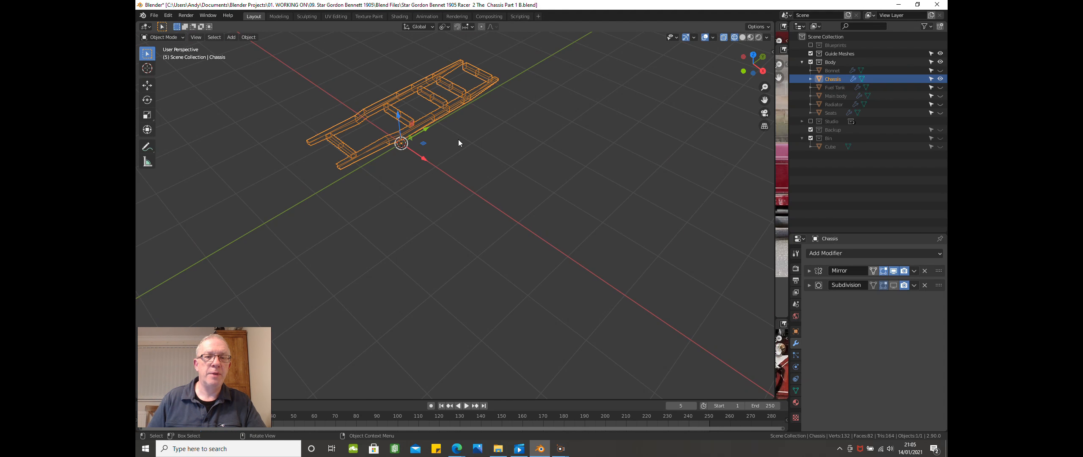
key("z")
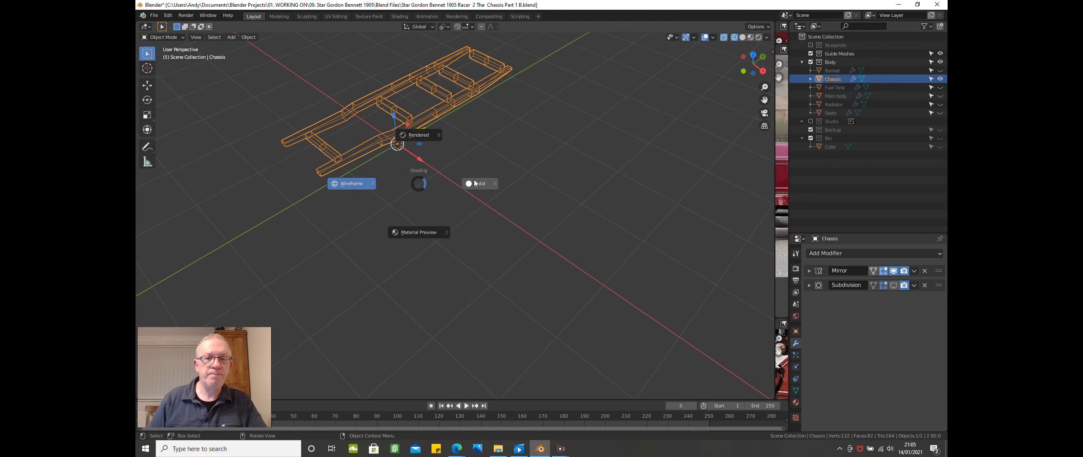
left_click(458, 182)
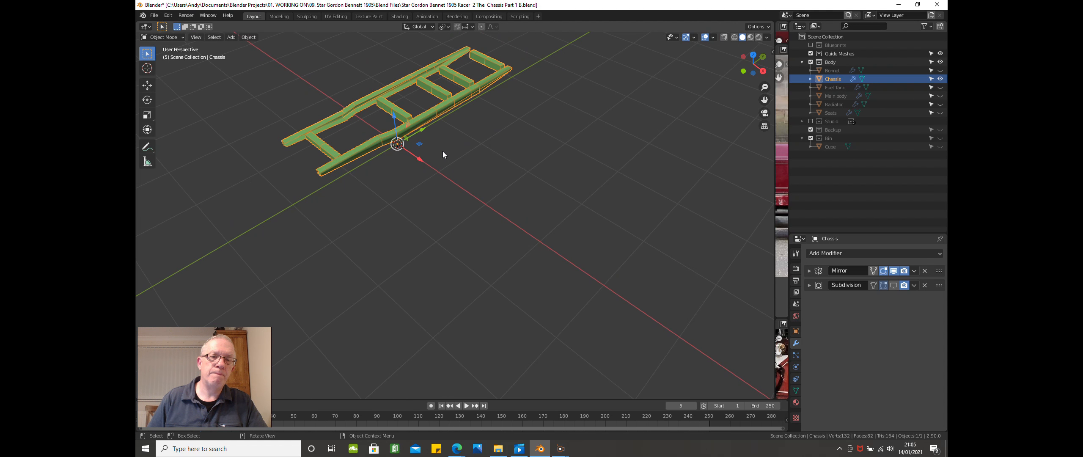
scroll(439, 144, "up", 3)
middle_click_drag(434, 140, 428, 127)
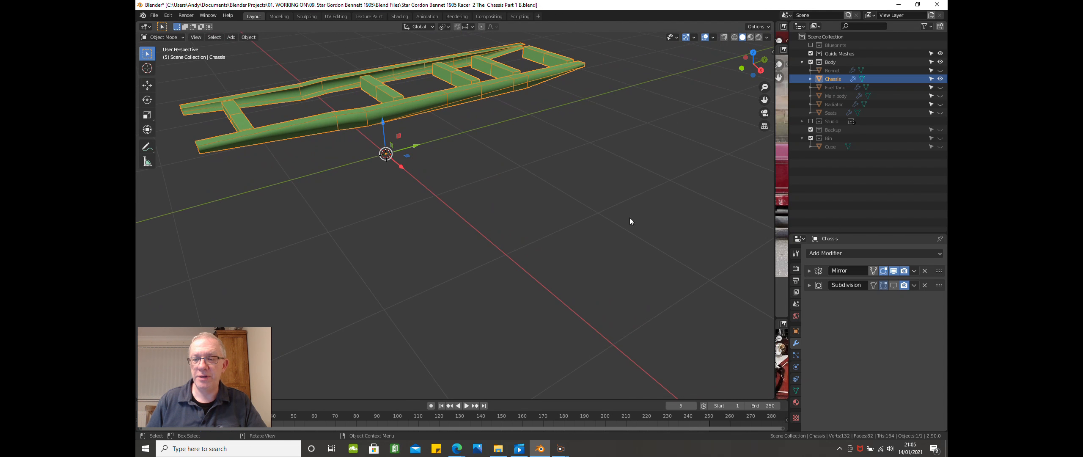
left_click(896, 285)
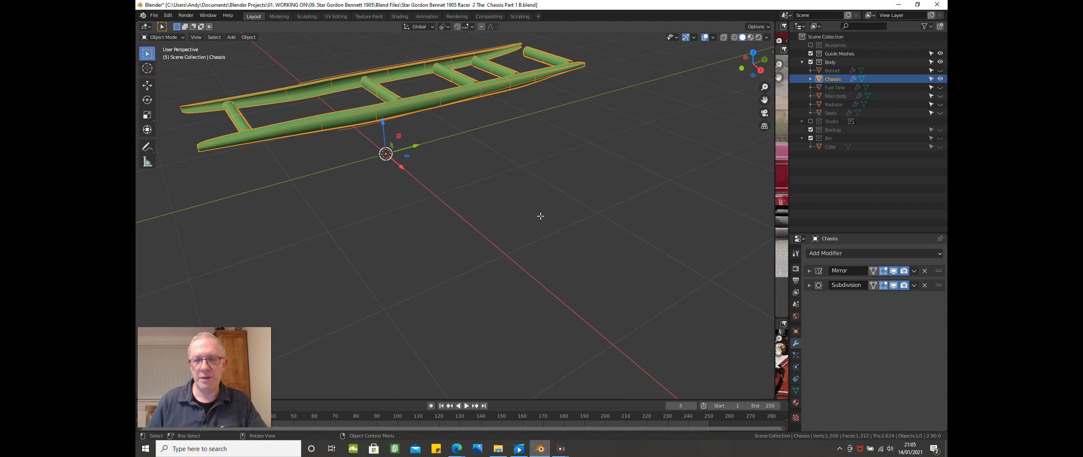
- In Edit Mode, add a lengthwise edge loop along the side rail's vertical web, near its upper edge
key("Tab")
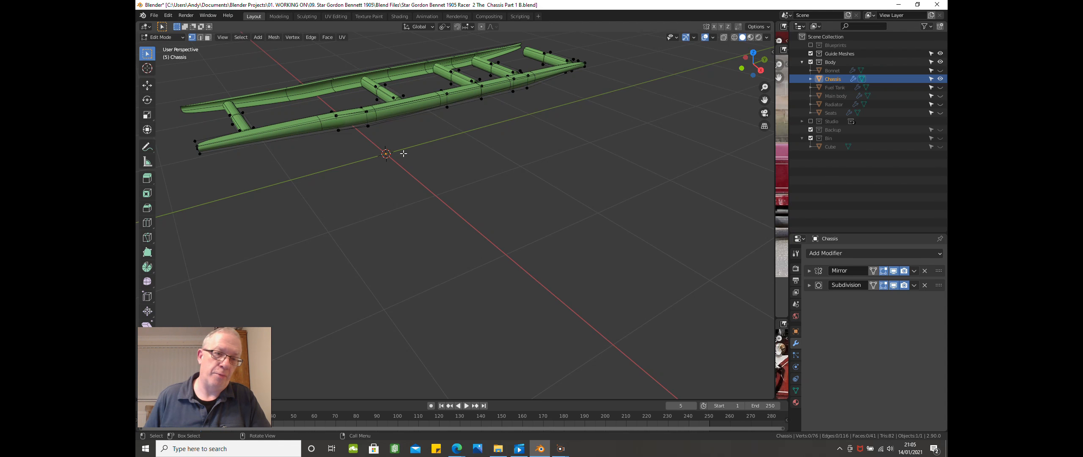
middle_click_drag(399, 150, 446, 162)
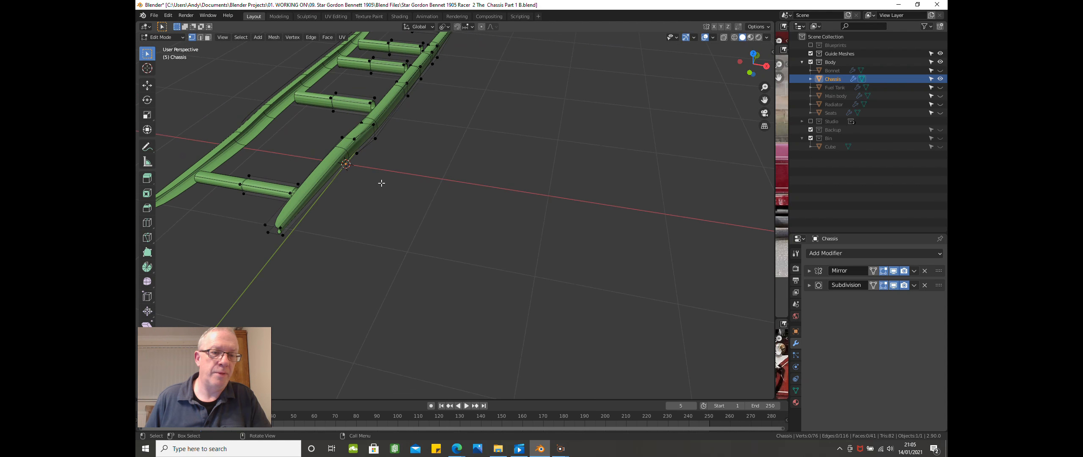
scroll(361, 191, "up", 2)
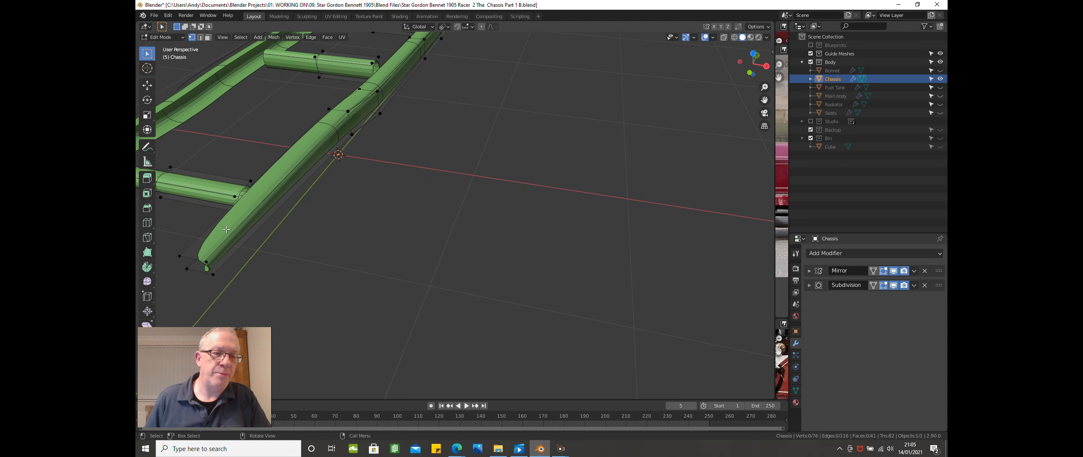
middle_click_drag(227, 230, 227, 194)
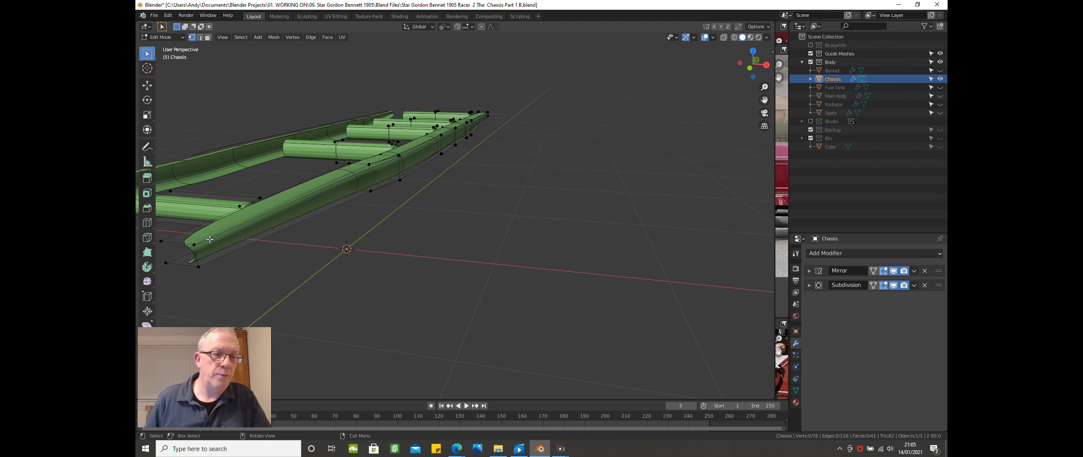
key("ctrl+r")
left_click(199, 249)
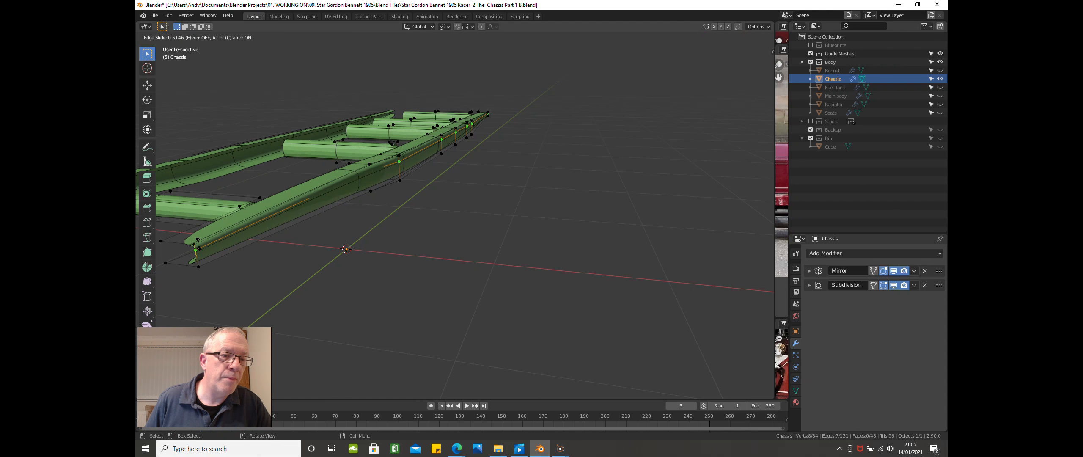
left_click(197, 237)
- Edge-slide the new web loop tighter against the rail's upper corner
middle_click_drag(197, 237, 398, 253, "shift")
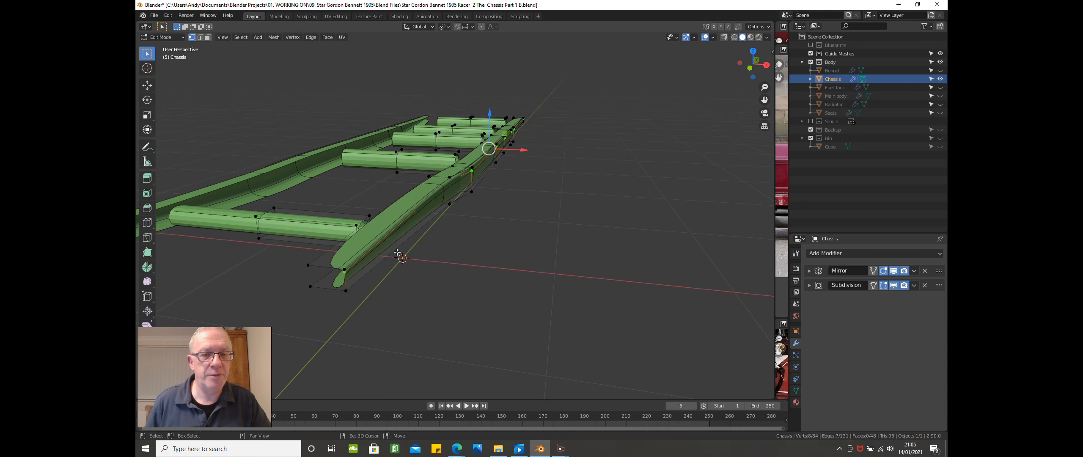
scroll(389, 252, "up", 5)
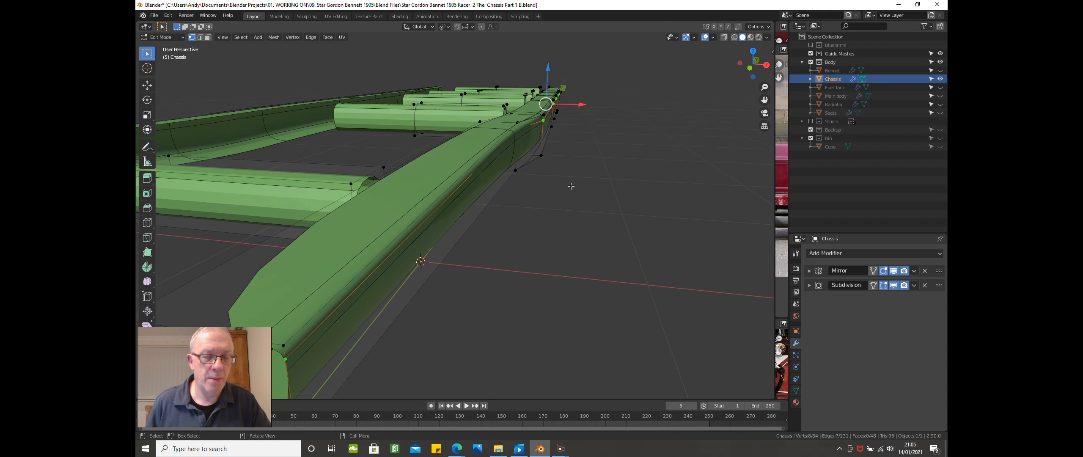
key("g")
key("g")
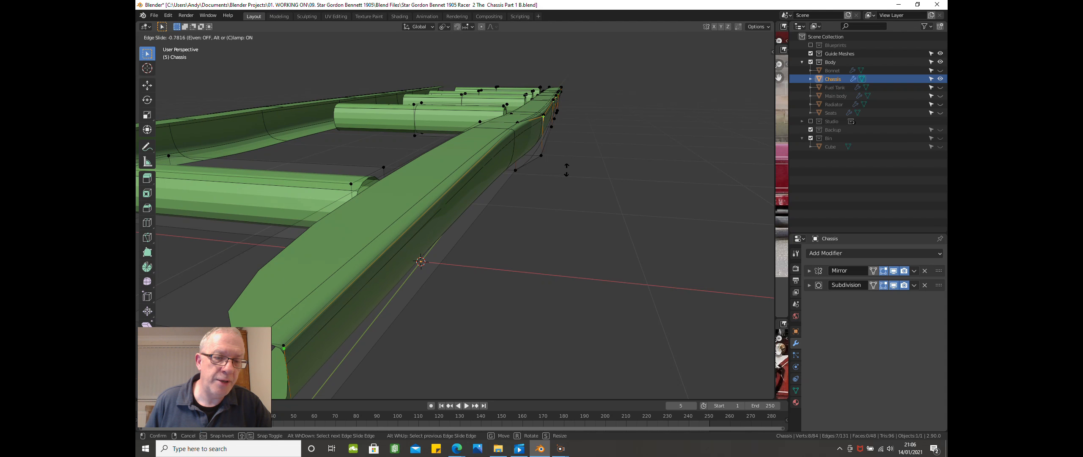
left_click(567, 169)
- Add a second lengthwise edge loop along the rail's vertical web, close to its lower edge
middle_click_drag(512, 191, 418, 206)
key("ctrl+r")
left_click(380, 225)
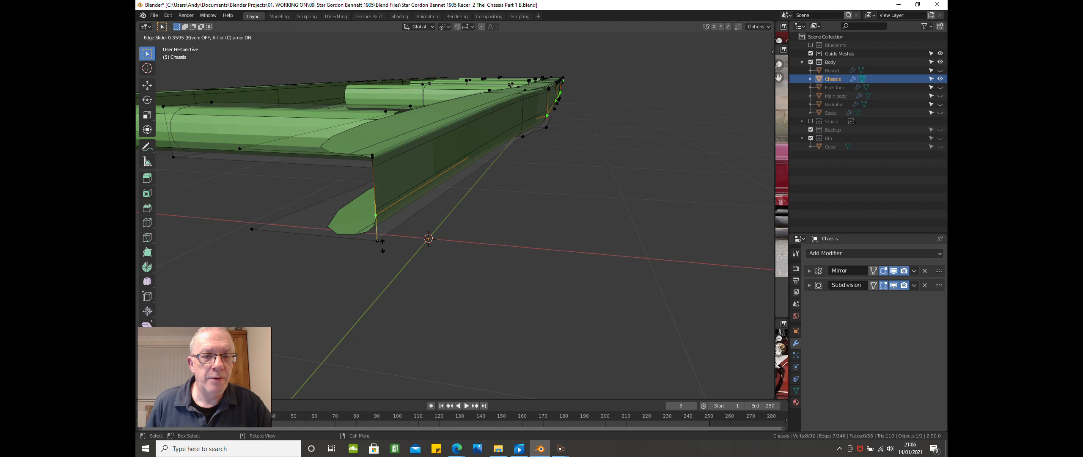
key("shift")
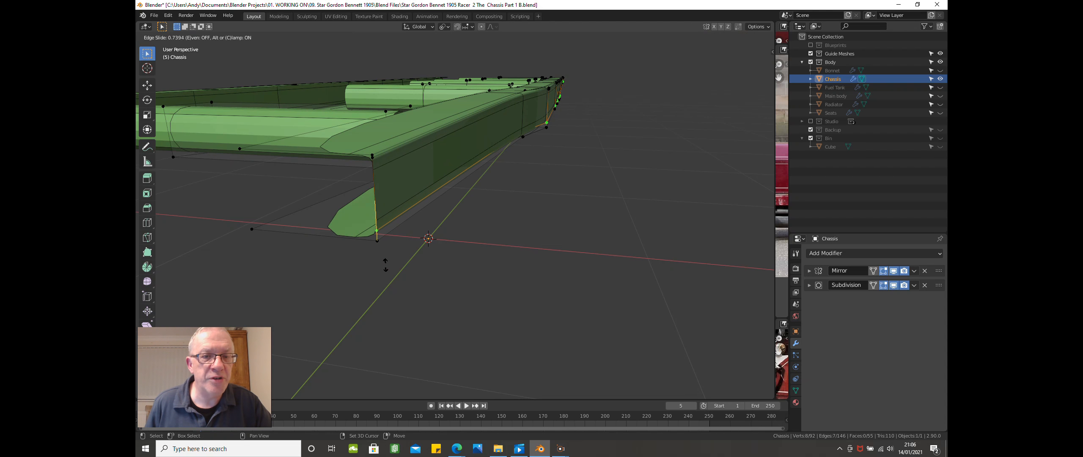
left_click(401, 337)
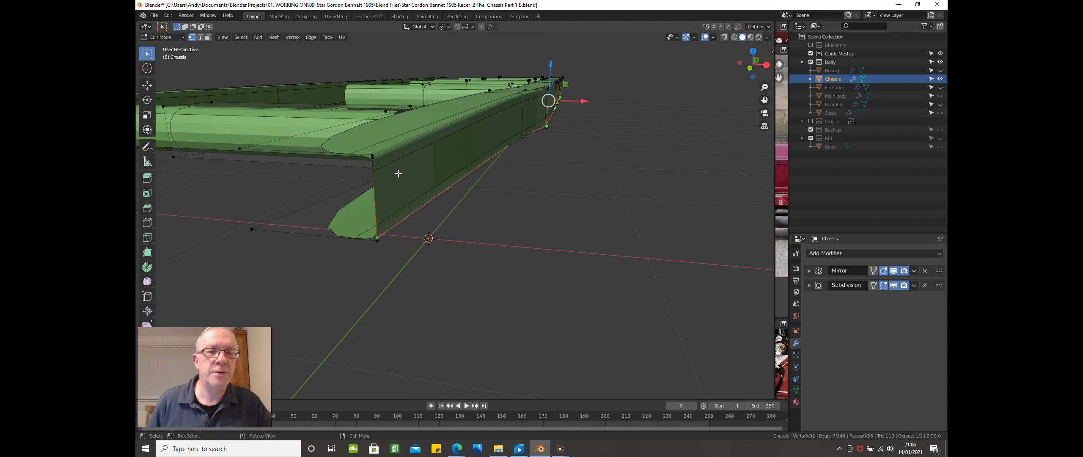
- Add a lengthwise edge loop on the rail's upper flange close to the web corner, with Even and Flipped enabled for the slide
middle_click_drag(402, 169, 406, 186)
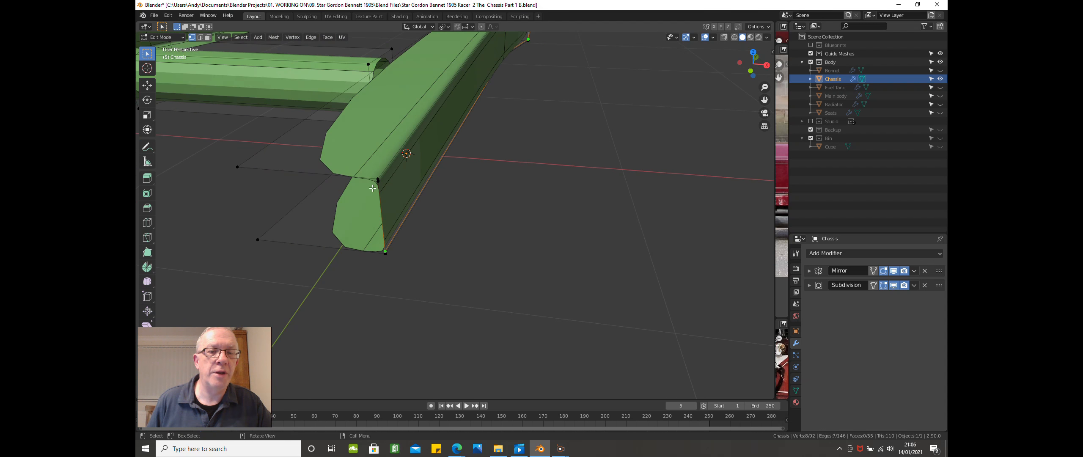
key("ctrl+r")
left_click(365, 177)
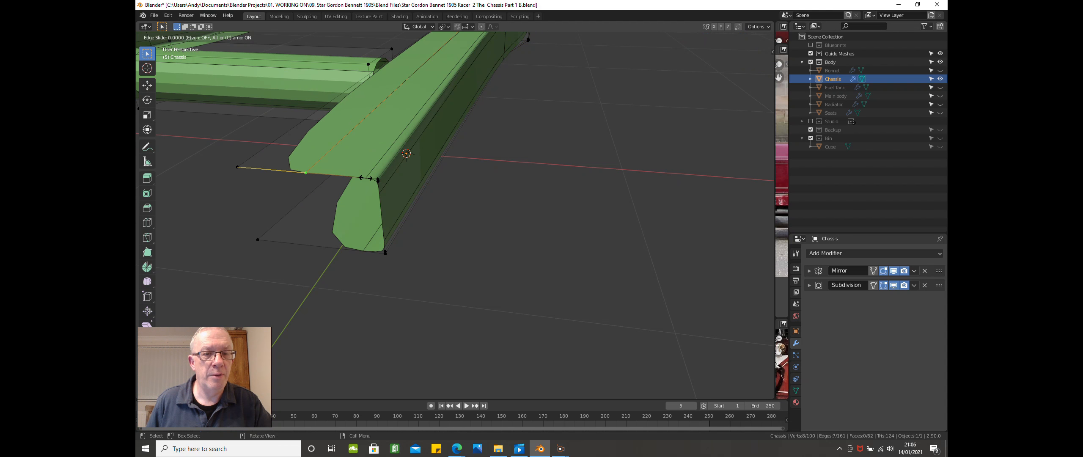
key("e")
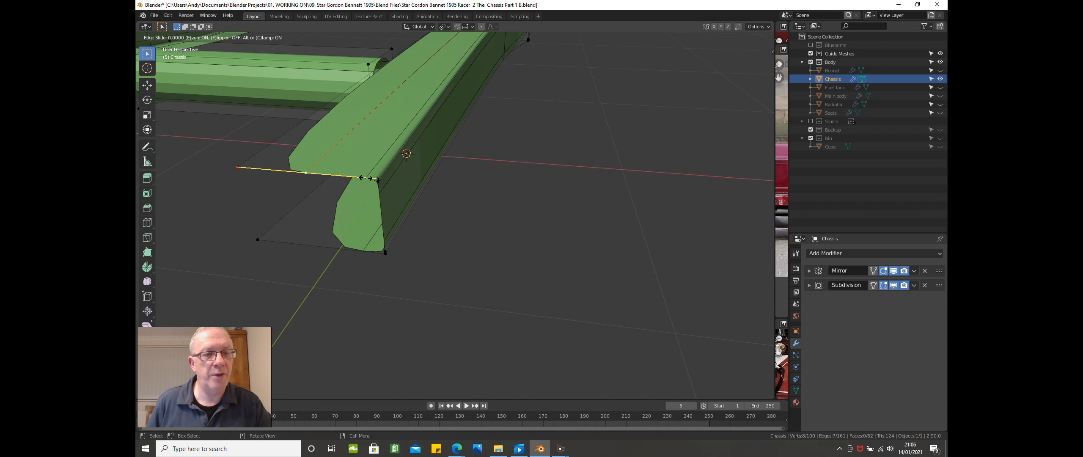
key("f")
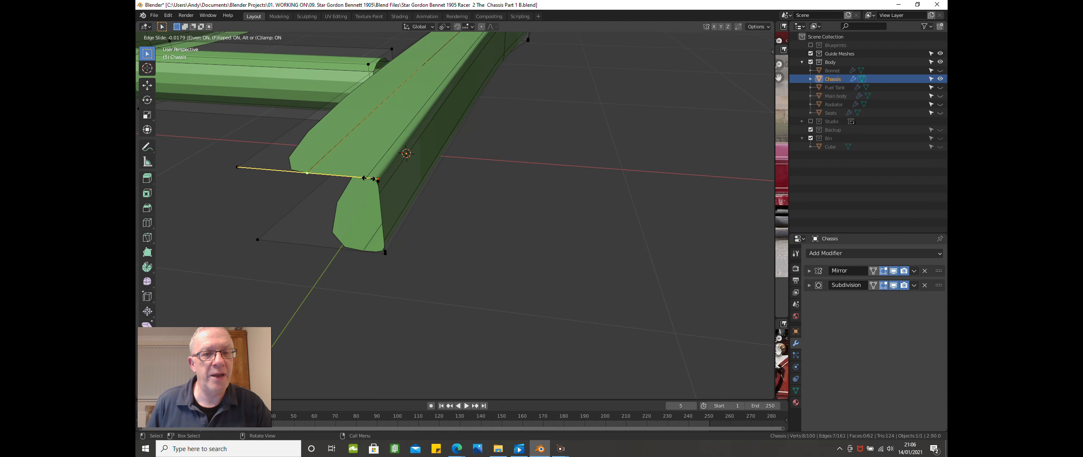
left_click(430, 187)
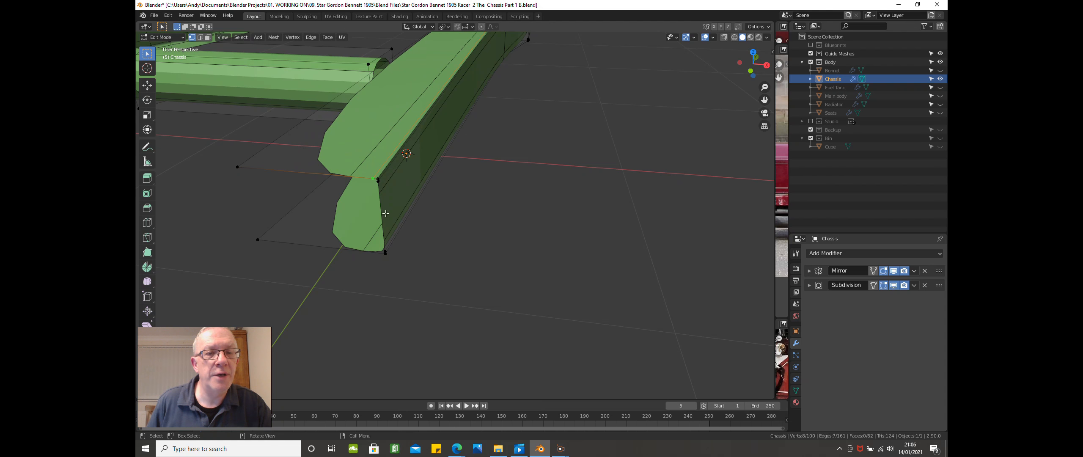
- Add a lengthwise edge loop on the rail's lower flange near the web corner, with Even enabled for the slide
key("ctrl+r")
left_click(354, 249)
key("e")
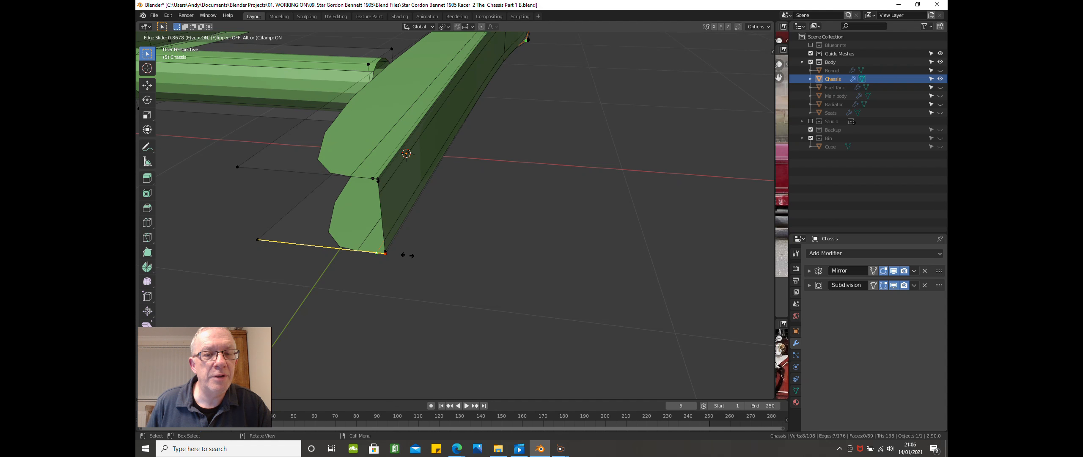
left_click(411, 231)
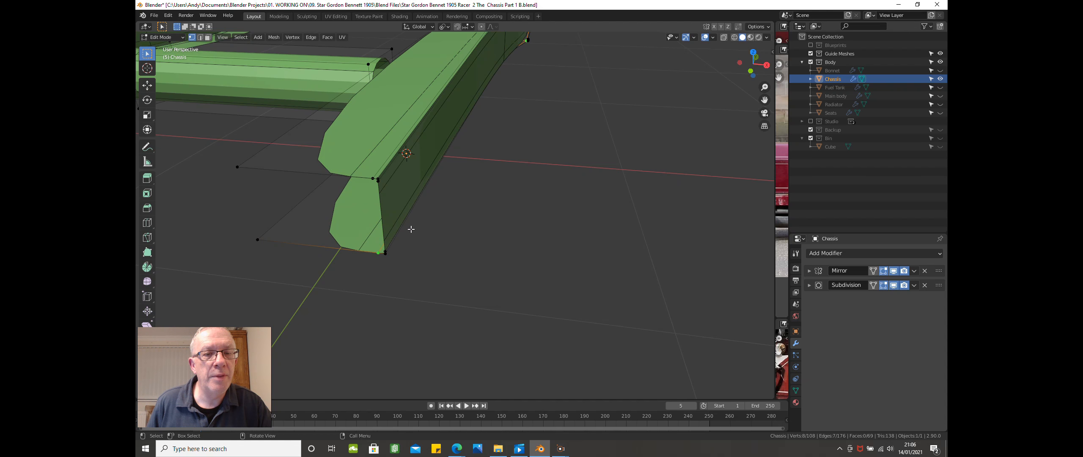
- Select the upper flange's supporting edge loop and slide it slightly away from the web corner
left_click(375, 177)
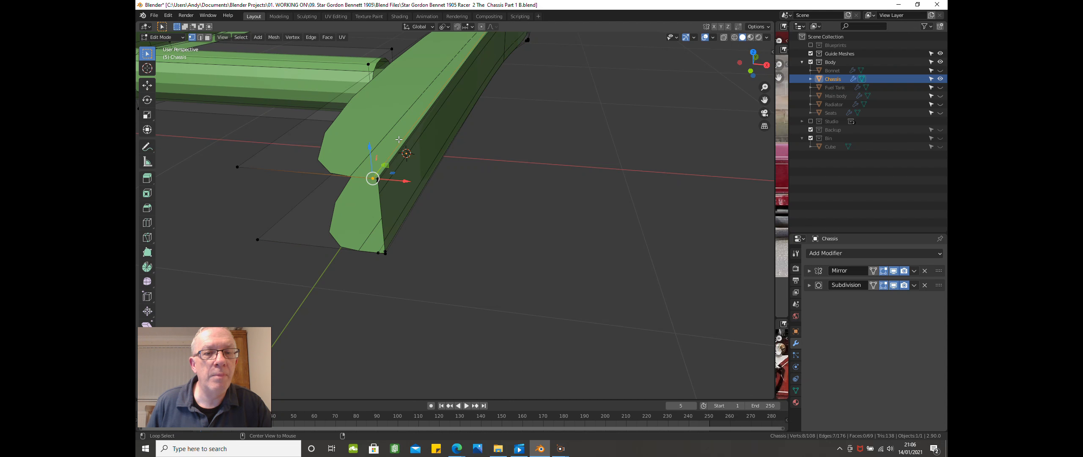
key("g")
key("g")
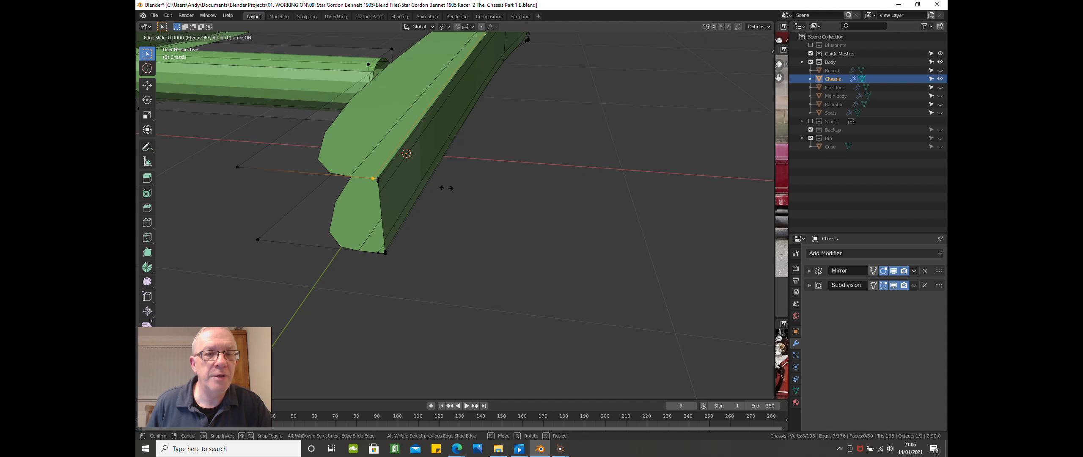
left_click(444, 188)
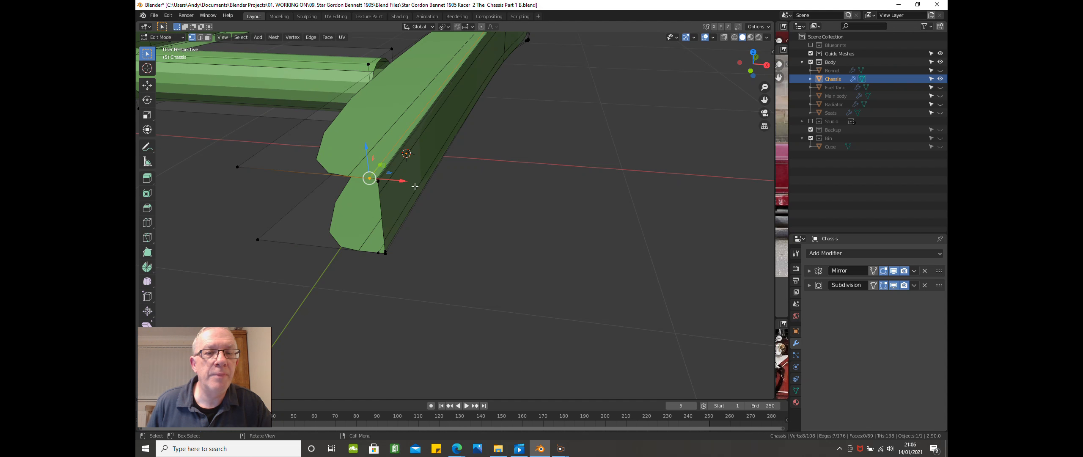
- Select the web's lower supporting edge loop and slide it slightly up from the rail's lower corner
scroll(393, 239, "up", 1)
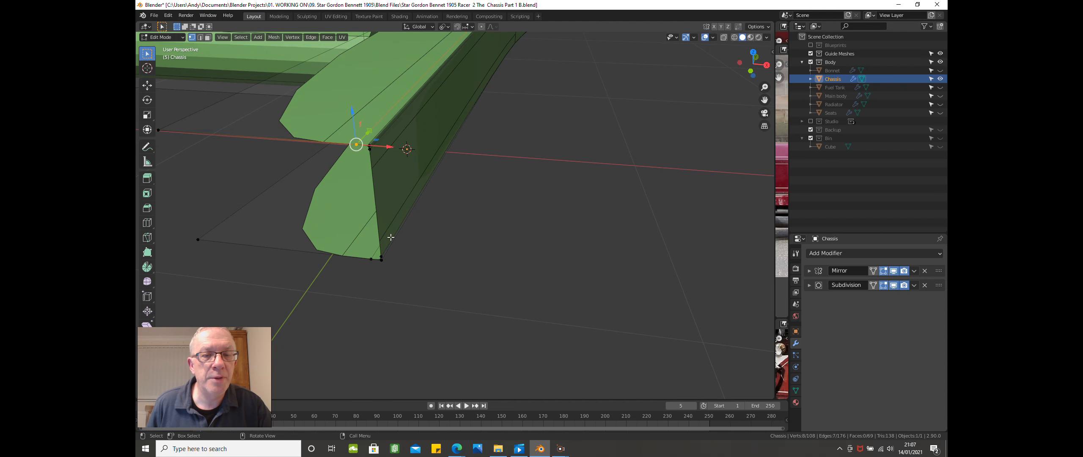
left_click(385, 252)
left_click(406, 217, "alt")
key("g")
key("g")
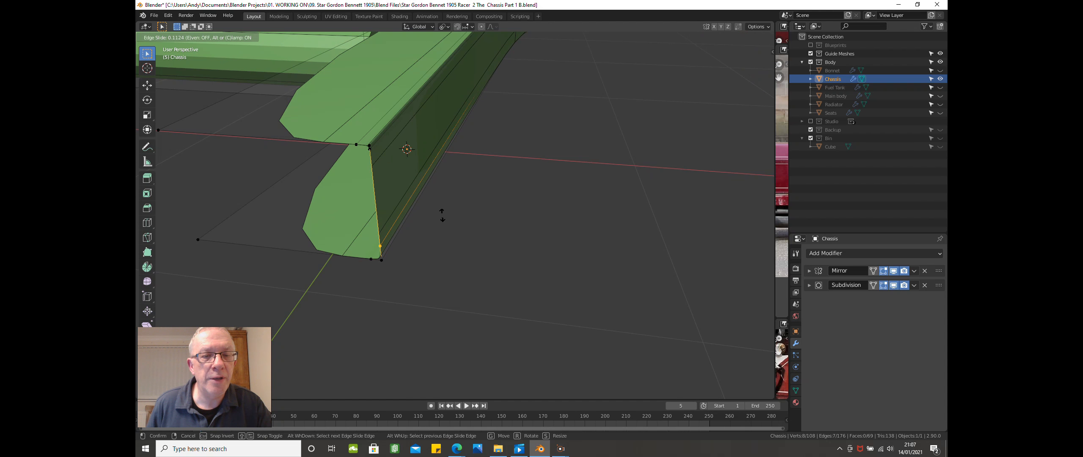
left_click(442, 217)
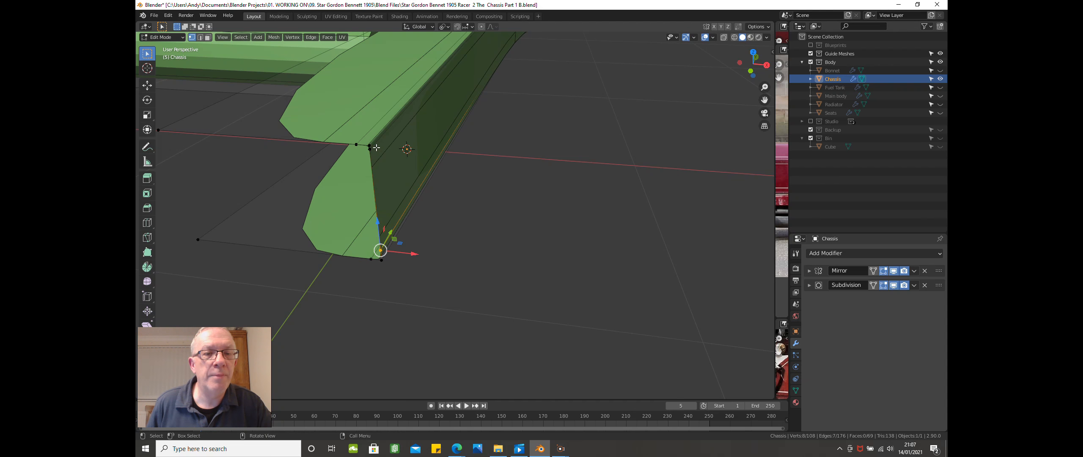
- Select the web's upper supporting edge loop and slide it slightly down from the rail's upper corner
left_click(375, 147)
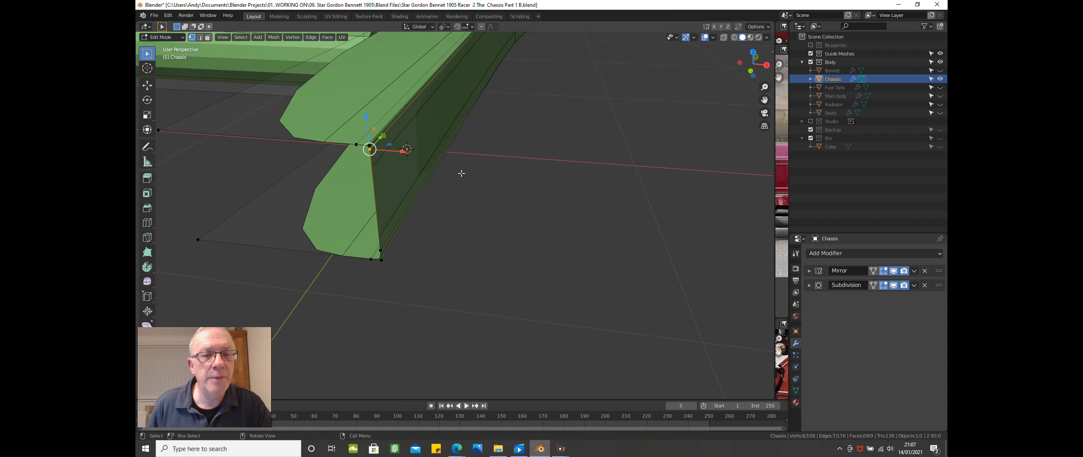
key("g")
key("g")
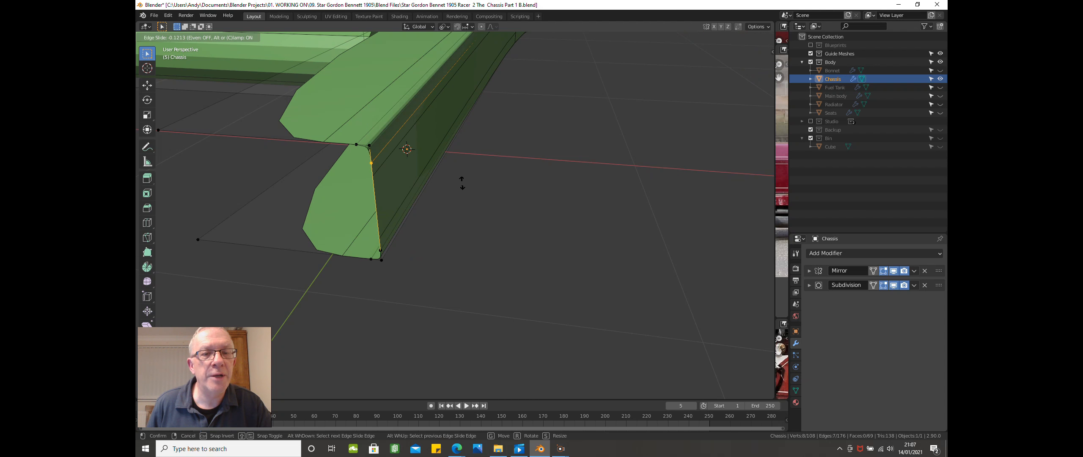
left_click(462, 183)
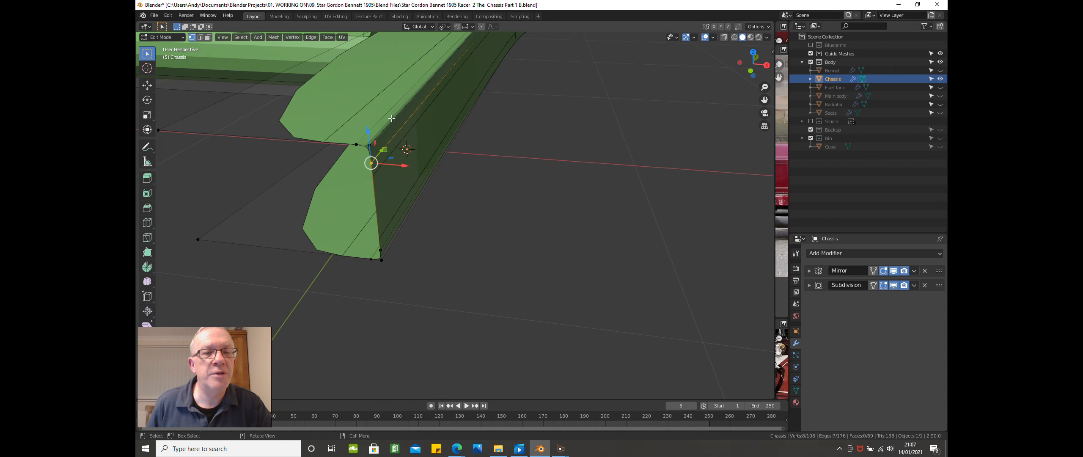
- Add a lengthwise edge loop on the rail's lower flange close to its free edge, with Even and Flipped enabled for the slide
scroll(305, 117, "down", 1)
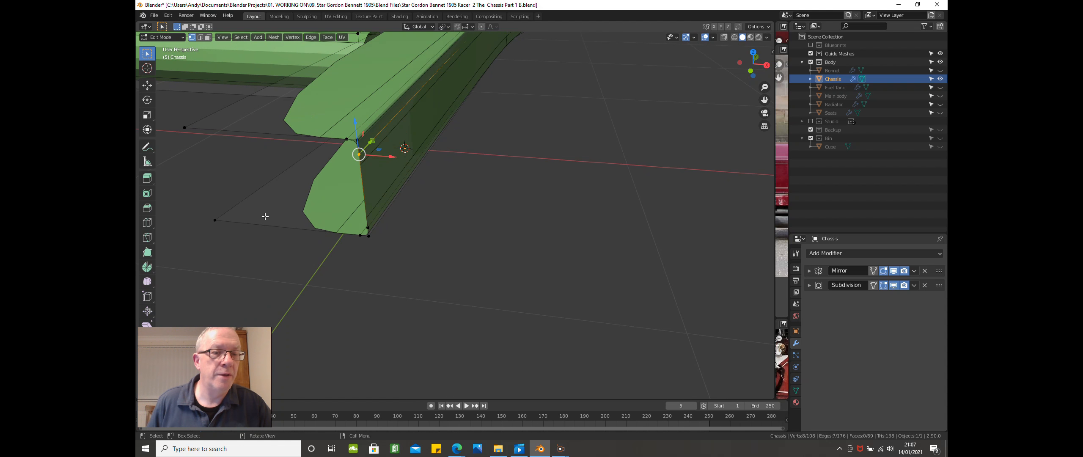
key("ctrl+r")
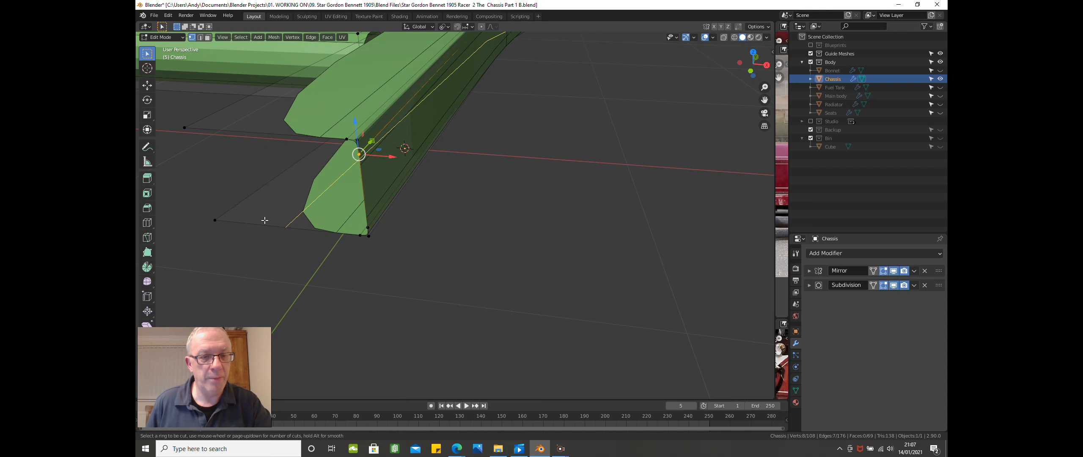
left_click(263, 218)
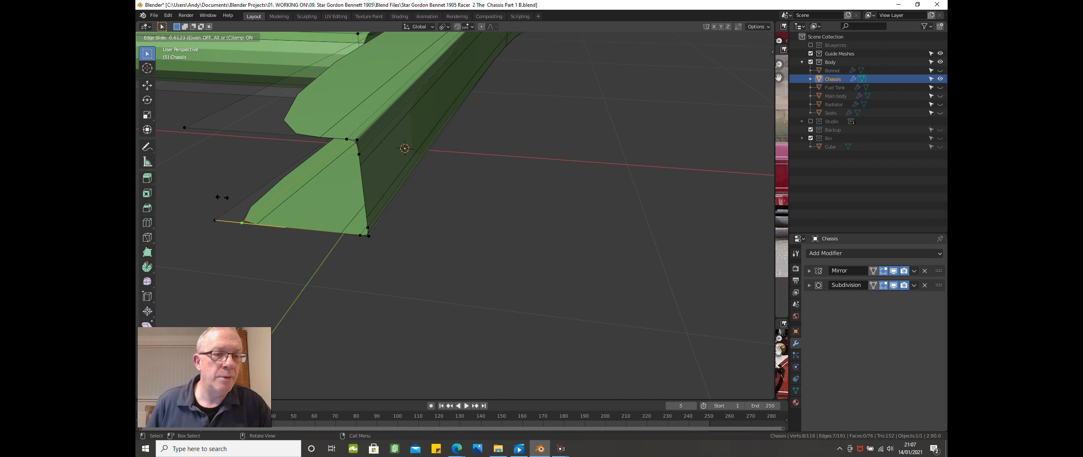
key("e")
key("f")
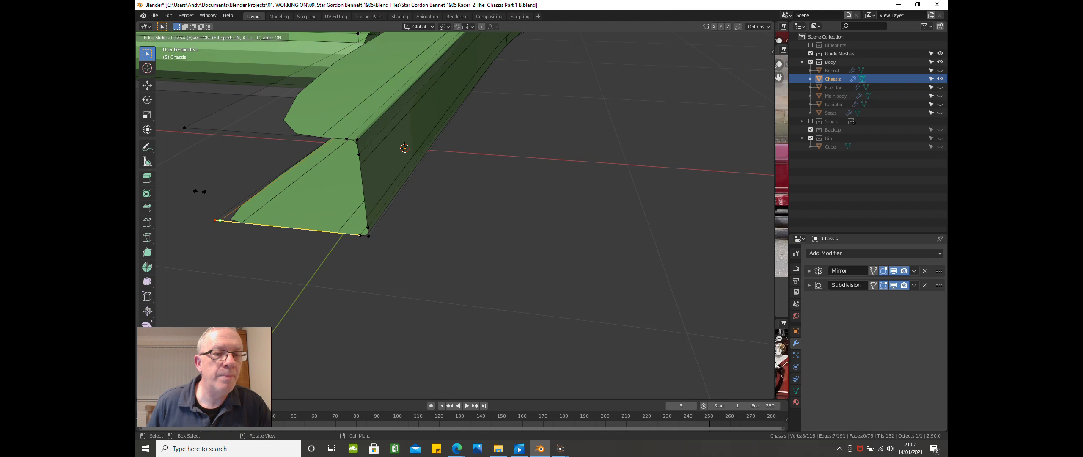
left_click(199, 192)
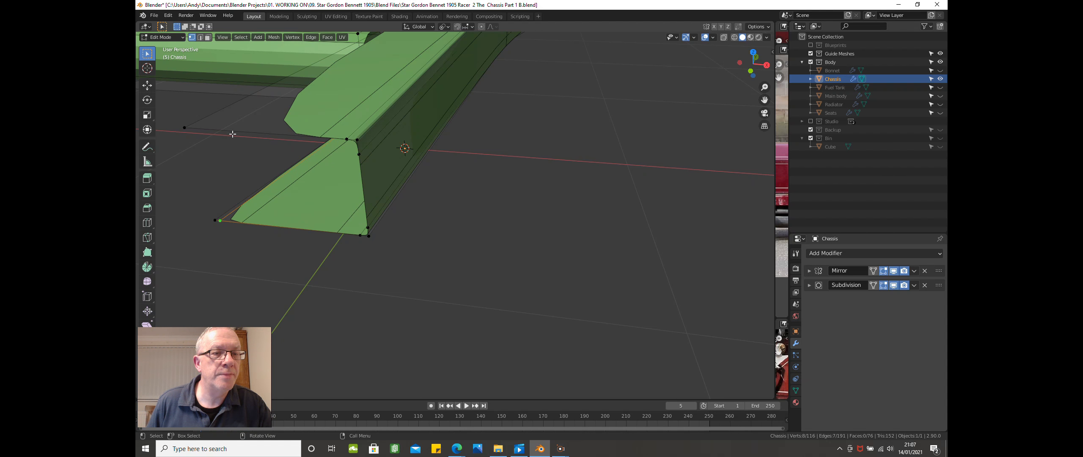
- Add a lengthwise edge loop on the rail's upper flange close to its free edge, with Even enabled and Flipped off for the slide
key("ctrl+r")
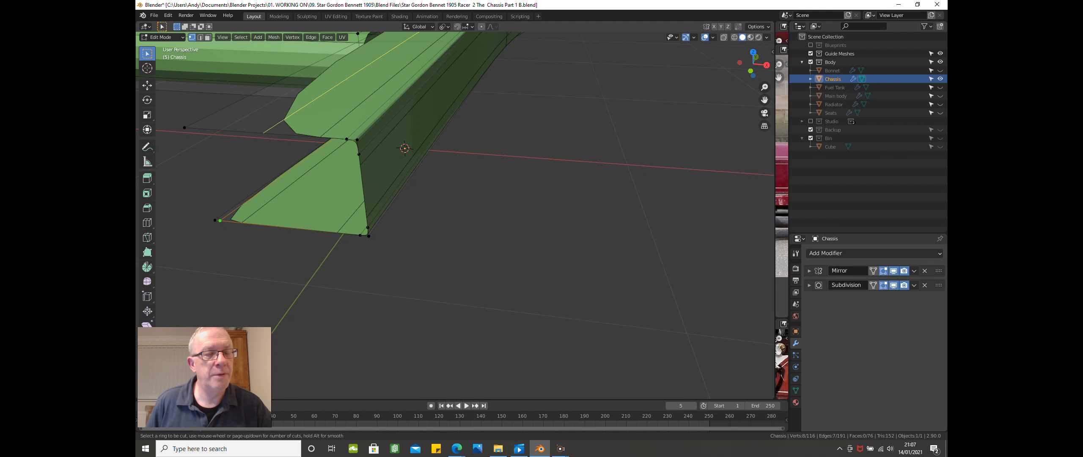
left_click(263, 132)
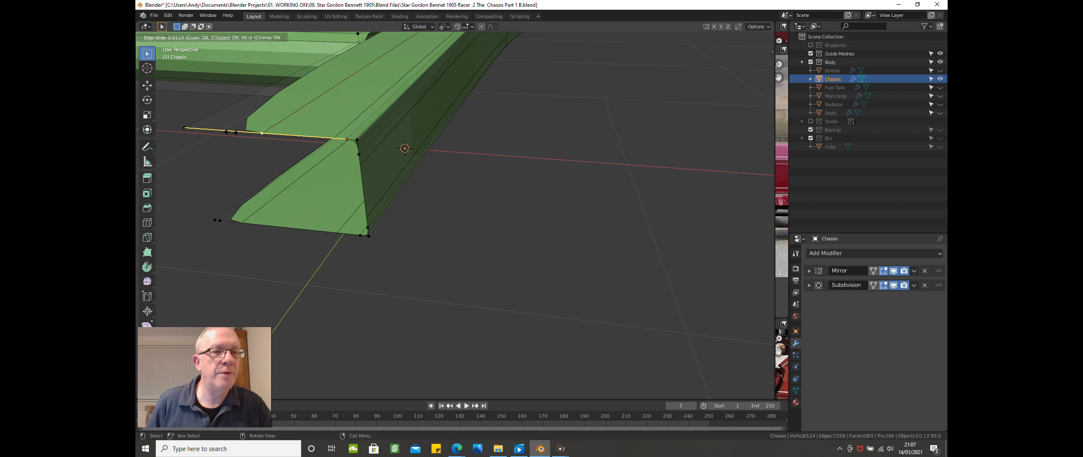
key("e")
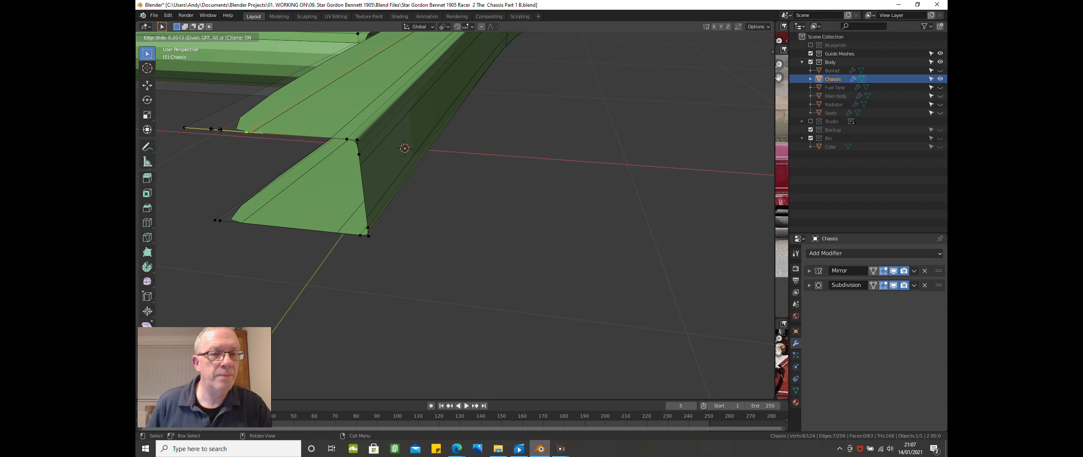
key("e")
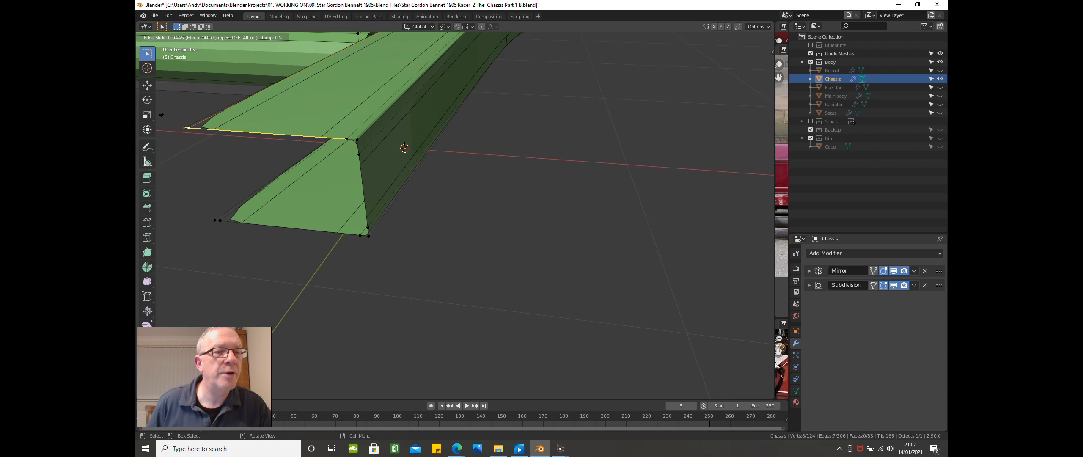
left_click(161, 114)
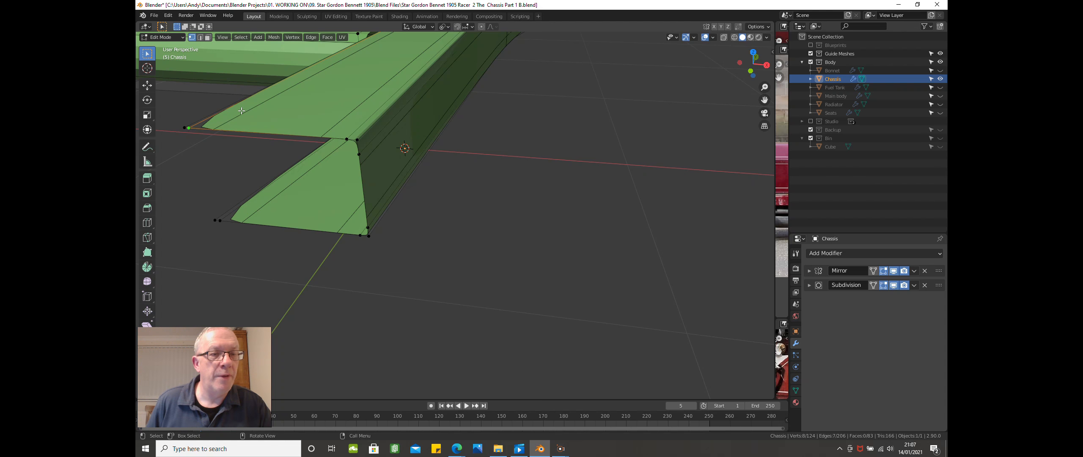
key("ctrl+r")
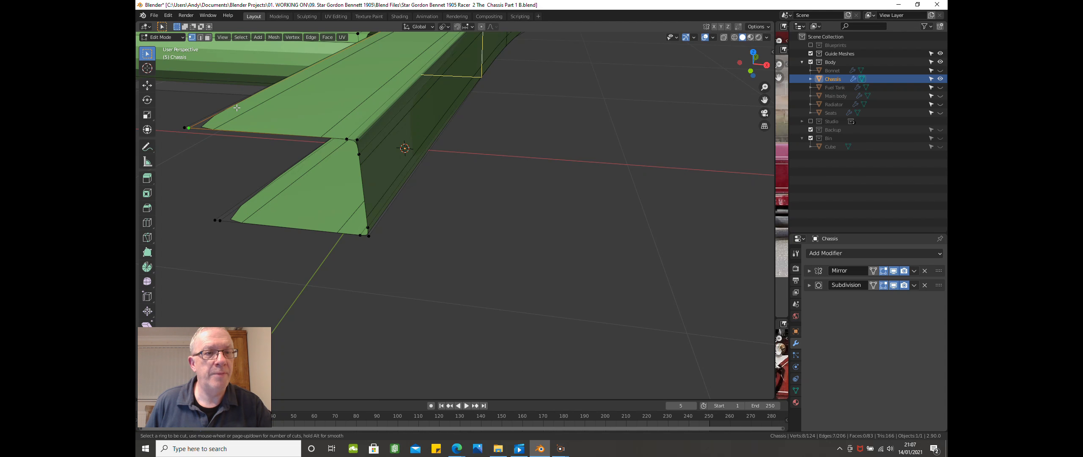
left_click(228, 111)
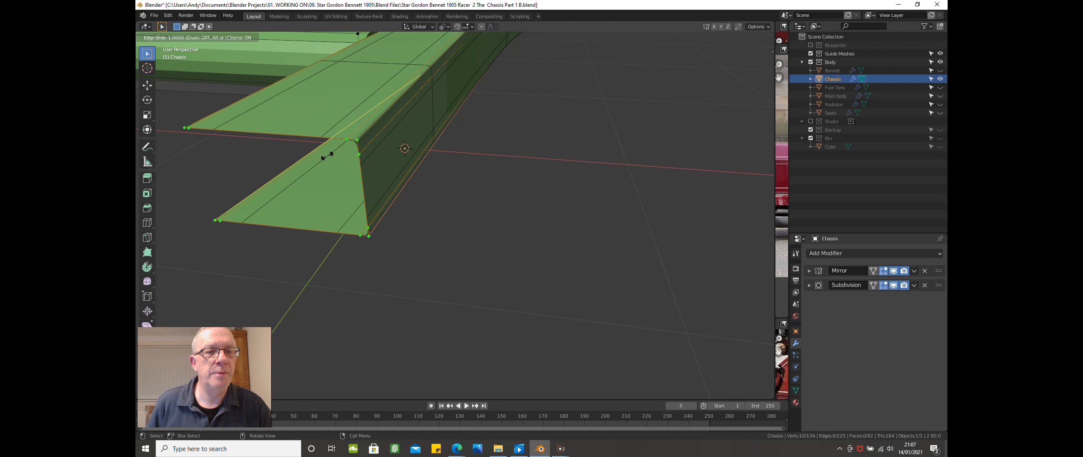
left_click(543, 103)
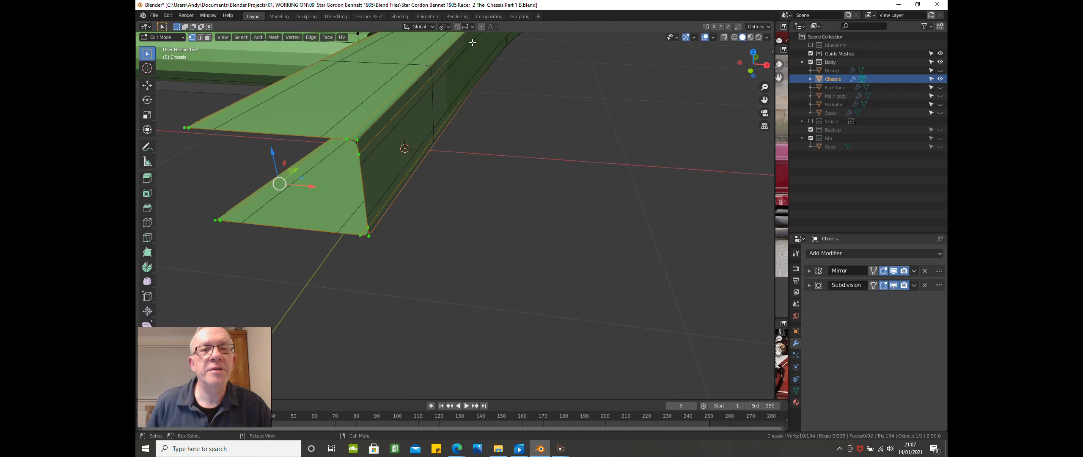
left_click(472, 27)
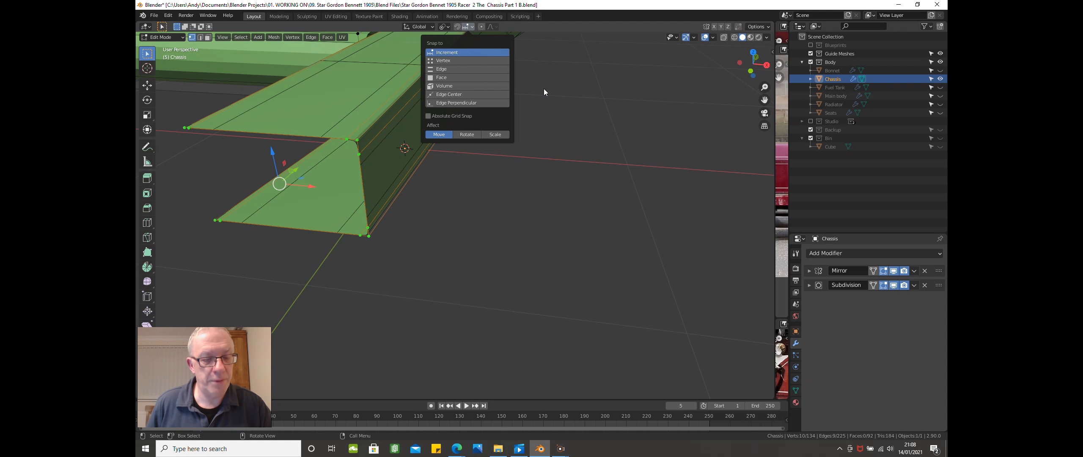
key("Escape")
key("ctrl+z")
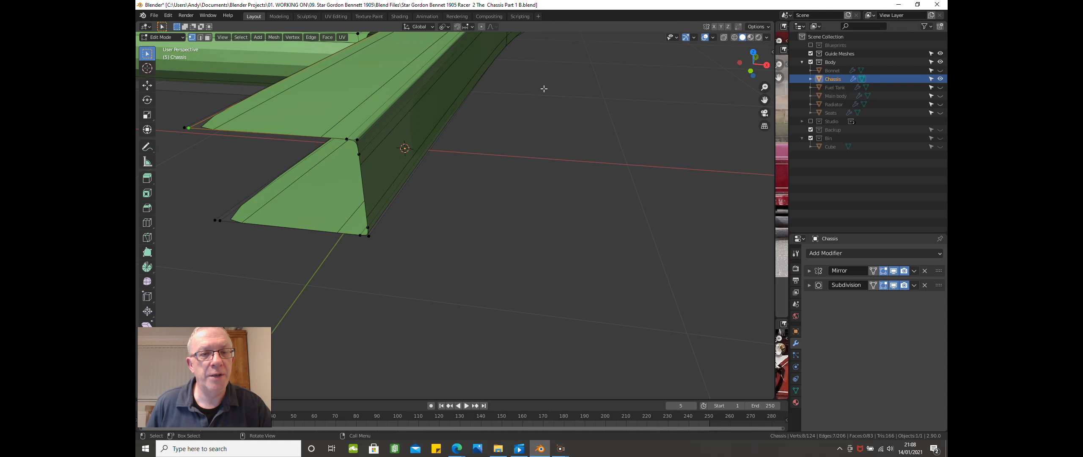
key("alt+a")
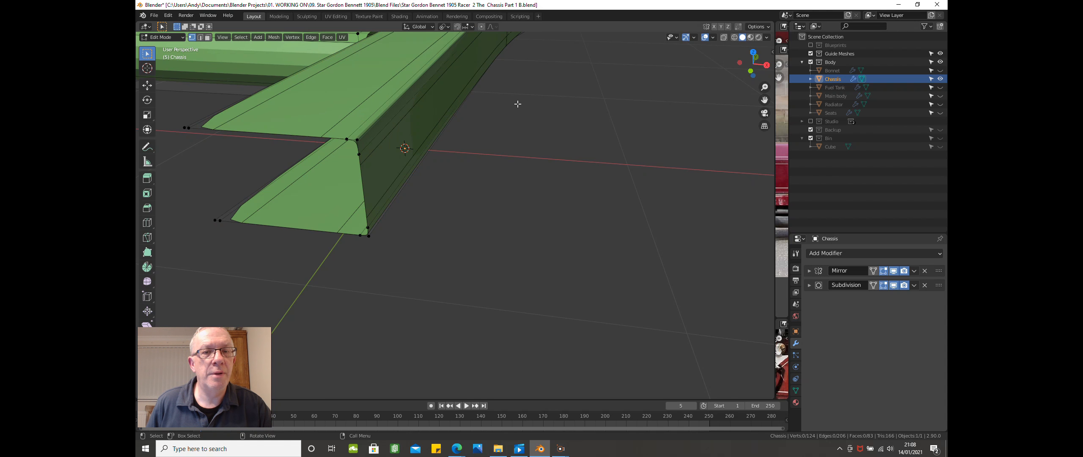
- Add an edge loop across the side rail's C-section in its end segment and slide it towards the rail's open end
scroll(518, 104, "down", 6)
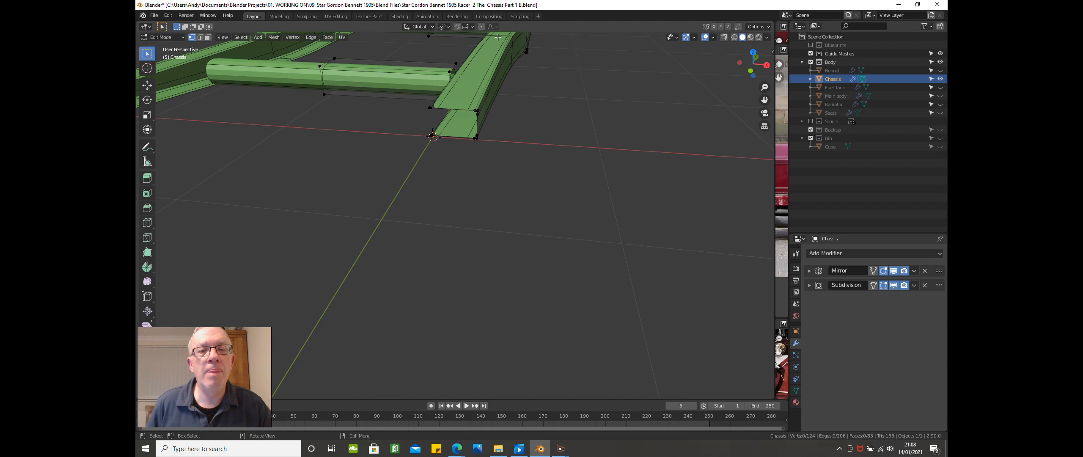
left_click(498, 37, "alt")
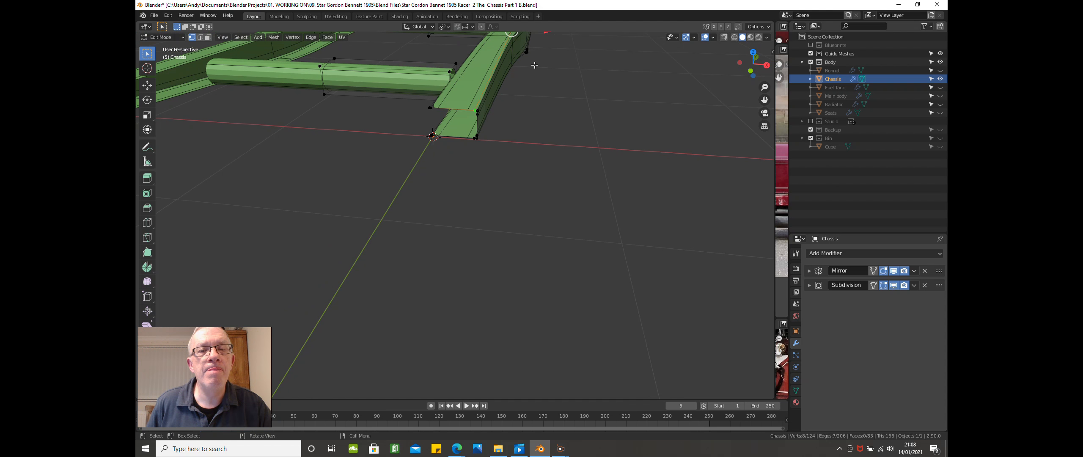
scroll(535, 66, "down", 1)
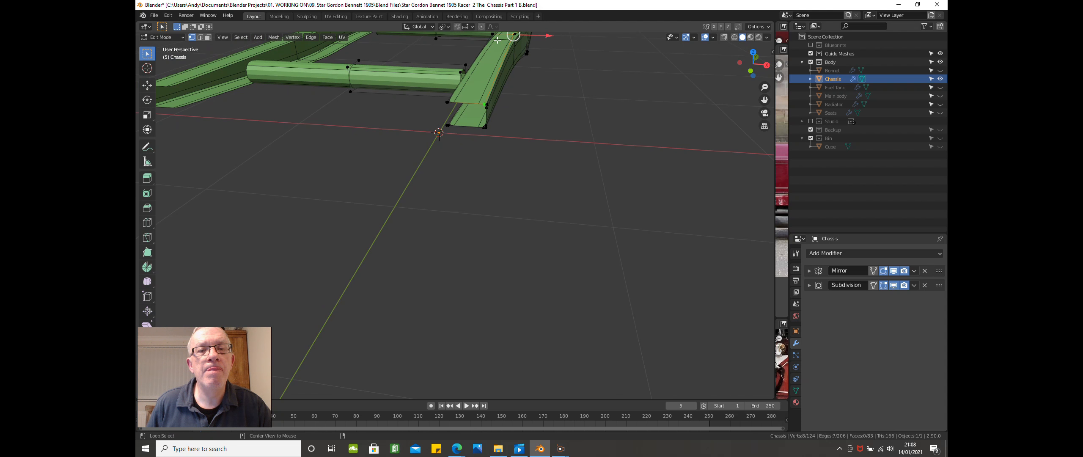
middle_click_drag(498, 39, 500, 68)
left_click(605, 103)
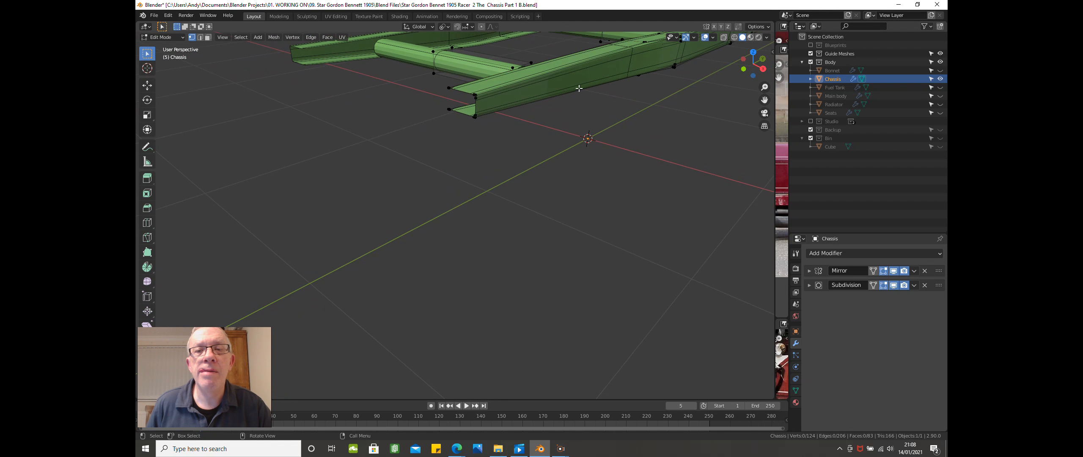
key("ctrl+r")
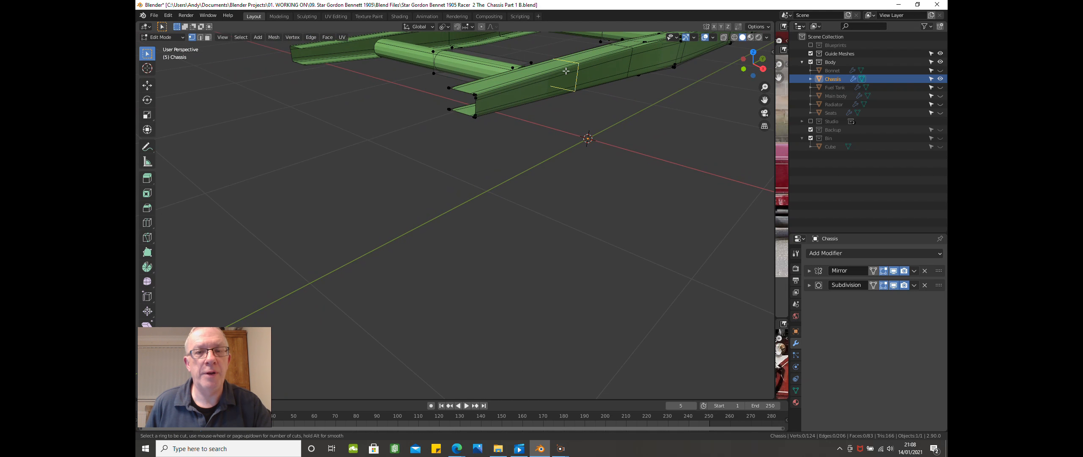
left_click(566, 71)
left_click(499, 96)
middle_click_drag(564, 124, 589, 136)
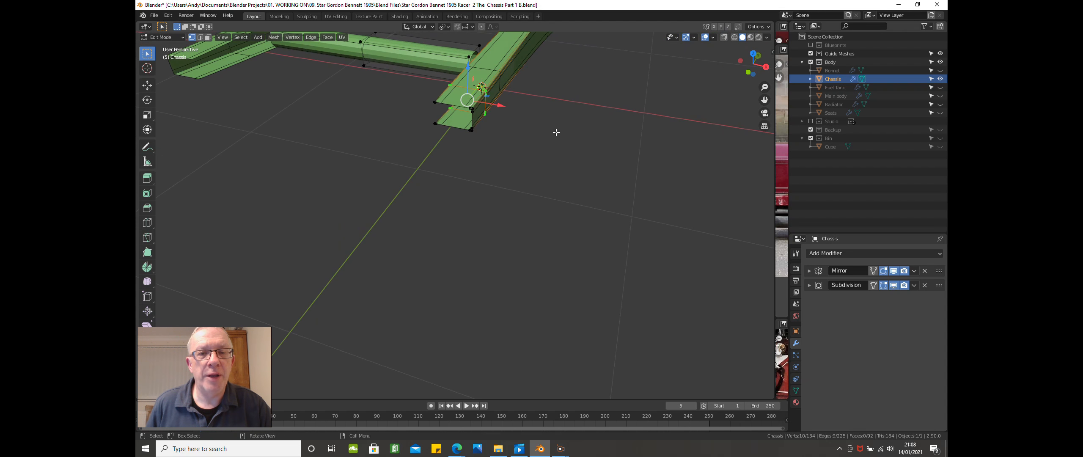
- Slide the new crosswise edge loop right up to the rail's open end with Even enabled
scroll(550, 128, "up", 2)
middle_click_drag(512, 111, 578, 180, "shift")
scroll(537, 179, "up", 4)
key("g")
key("g")
key("e")
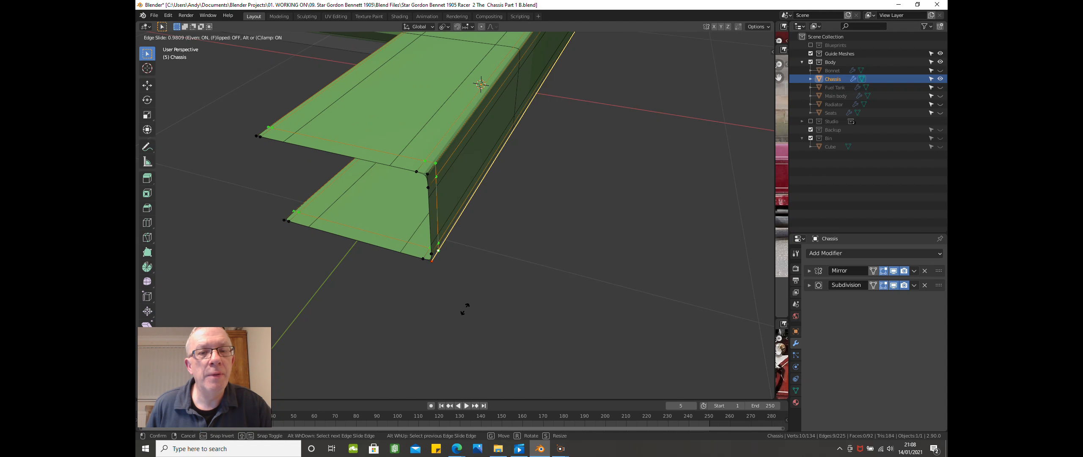
left_click(447, 326)
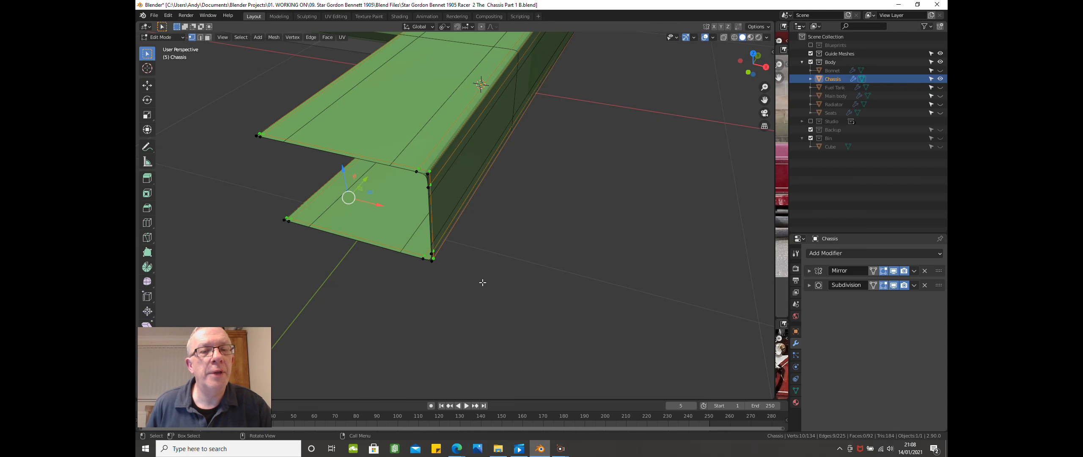
- Add a crosswise edge loop at the opposite end of the side rail and slide it right up to the open end with Even enabled
scroll(503, 235, "down", 6)
middle_click_drag(529, 201, 484, 213)
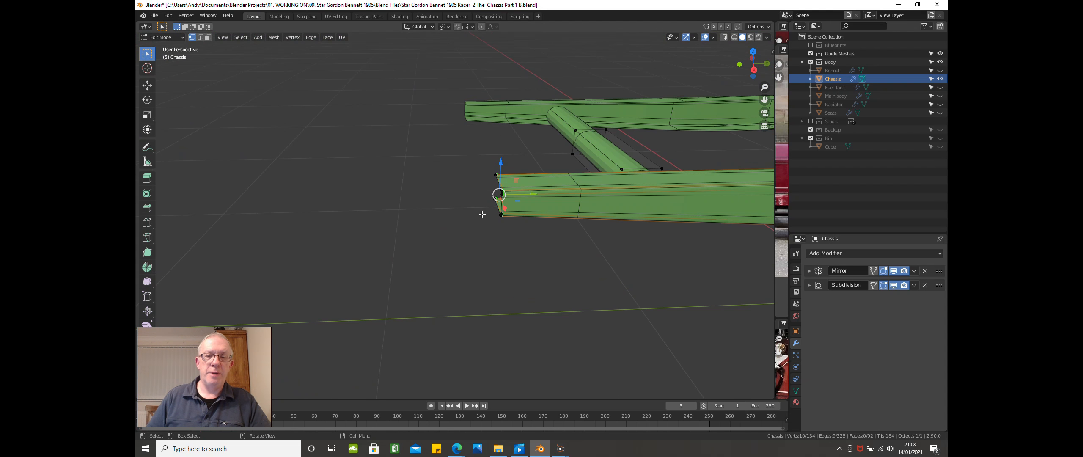
middle_click_drag(612, 235, 319, 233)
scroll(413, 249, "down", 5)
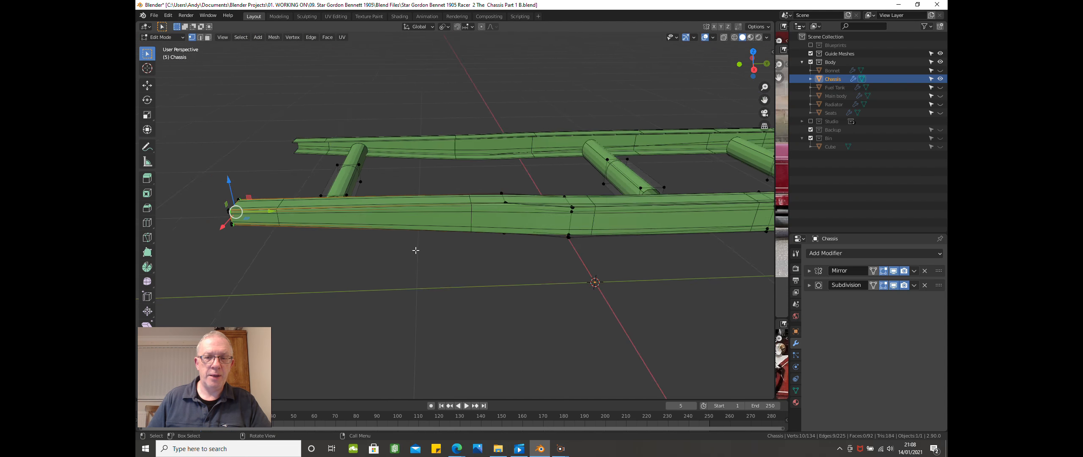
middle_click_drag(507, 258, 375, 292, "shift")
middle_click_drag(491, 304, 361, 236)
scroll(512, 266, "up", 1)
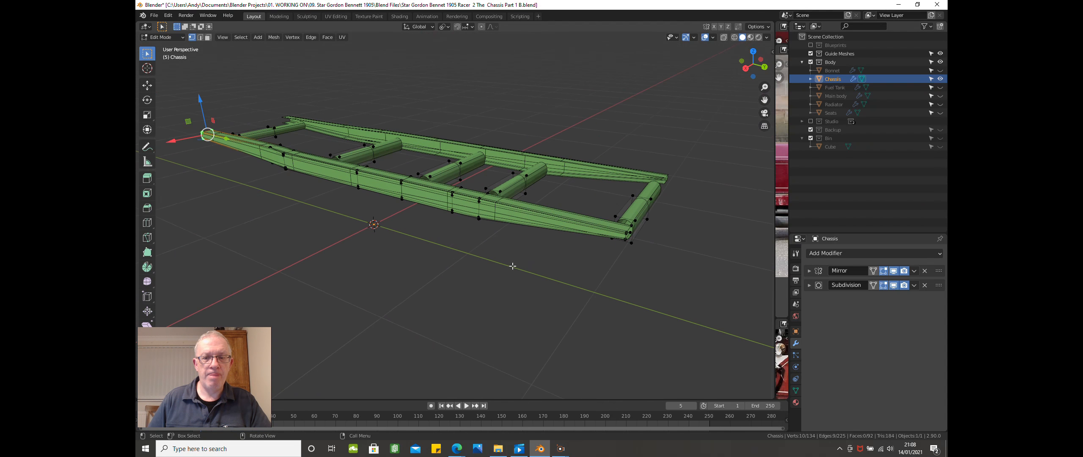
scroll(578, 266, "up", 1)
middle_click_drag(593, 279, 545, 269, "shift")
scroll(545, 263, "up", 3)
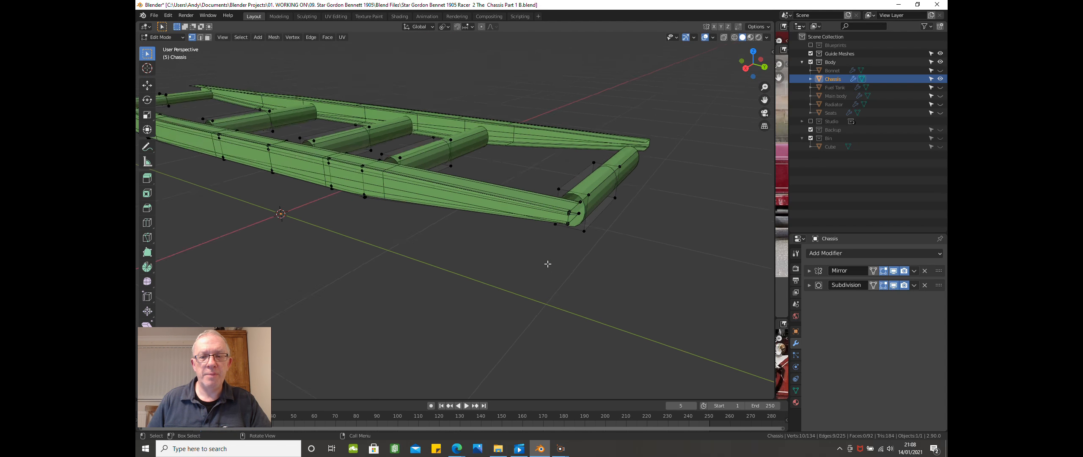
scroll(540, 242, "up", 1)
scroll(541, 242, "up", 1)
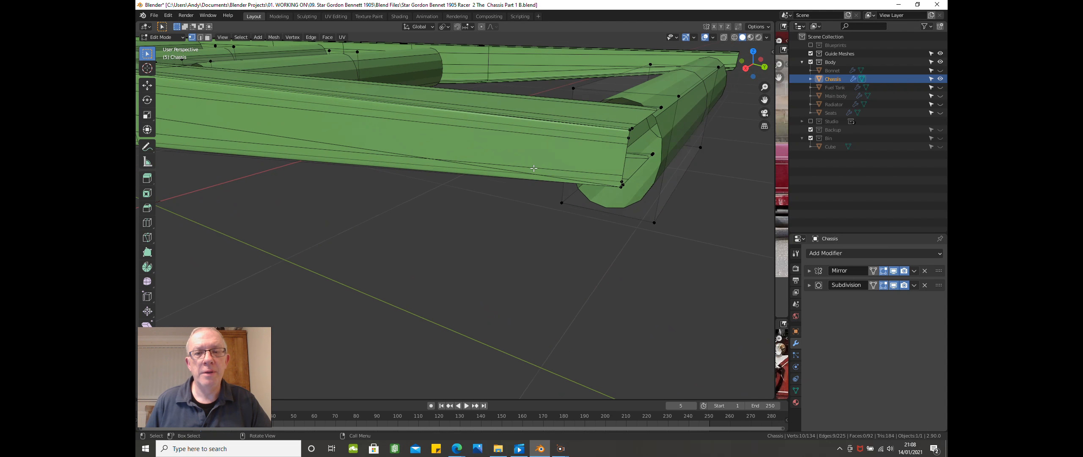
scroll(524, 152, "up", 1)
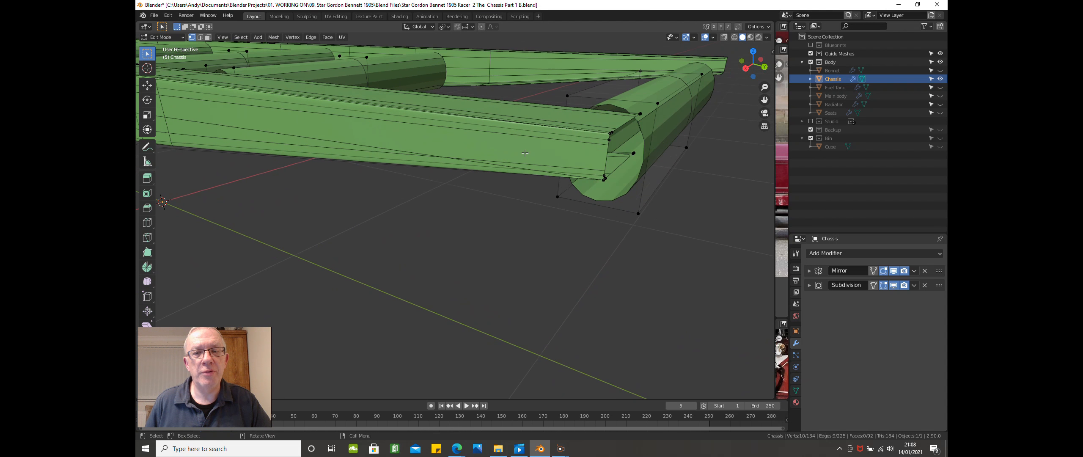
key("ctrl+r")
left_click(530, 121)
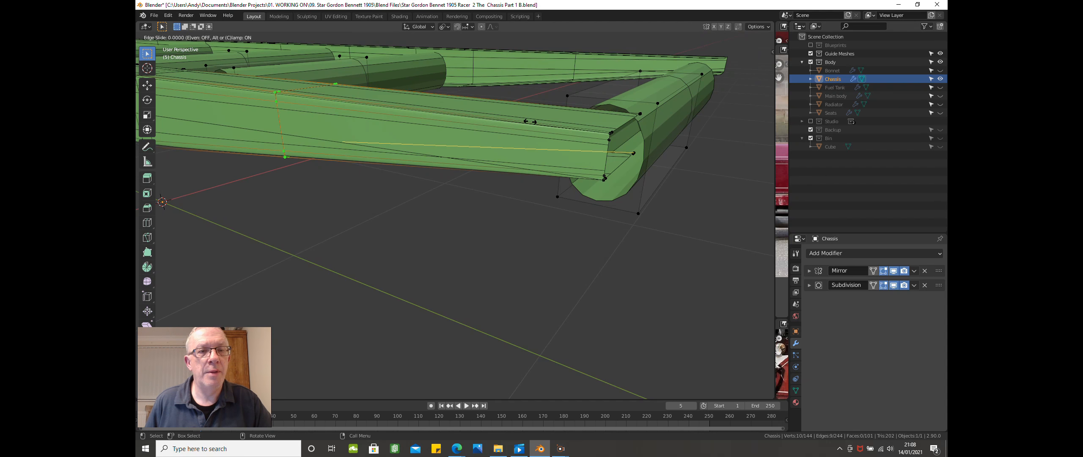
key("e")
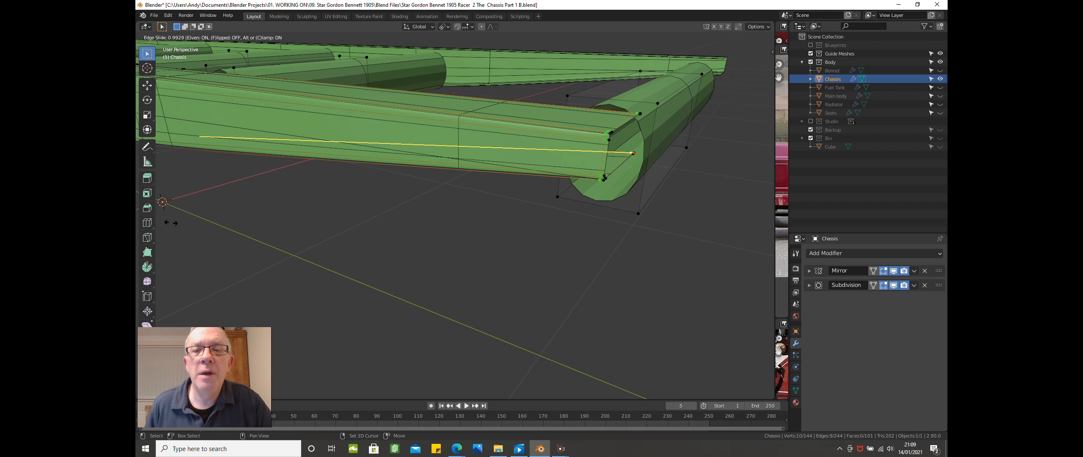
left_click(173, 224)
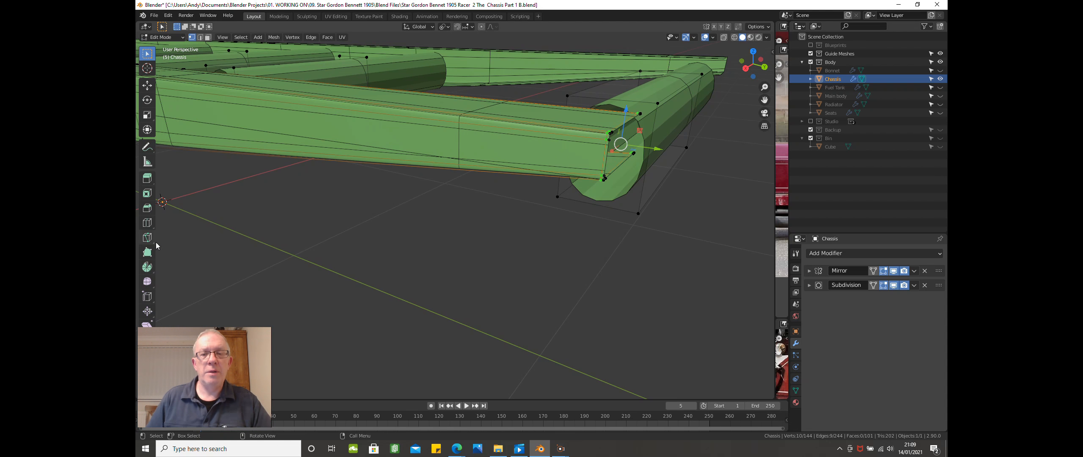
- Return to Object Mode and examine the side rails' open ends and the cross tubes from several angles, leaving everything deselected
middle_click_drag(292, 225, 461, 155)
scroll(318, 216, "down", 3)
left_click(318, 216)
scroll(308, 181, "down", 3)
middle_click_drag(359, 172, 421, 179)
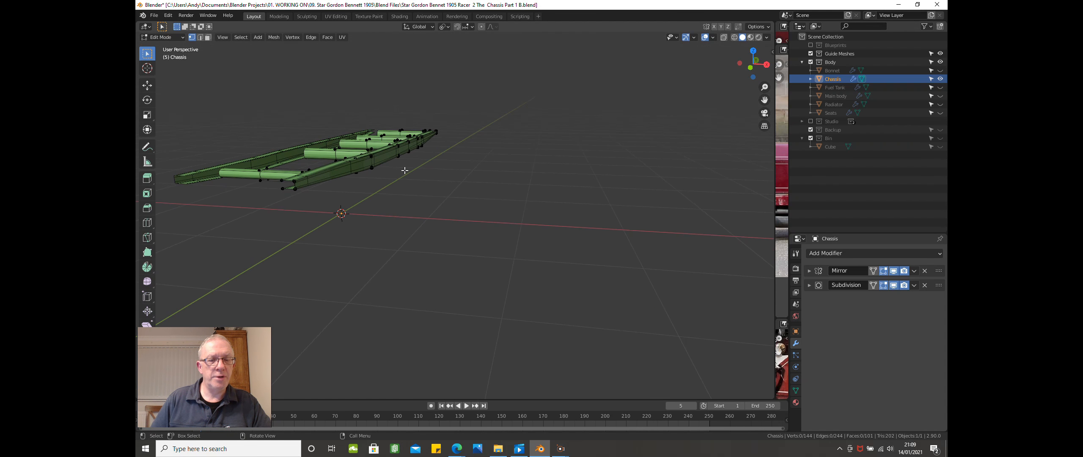
key("Tab")
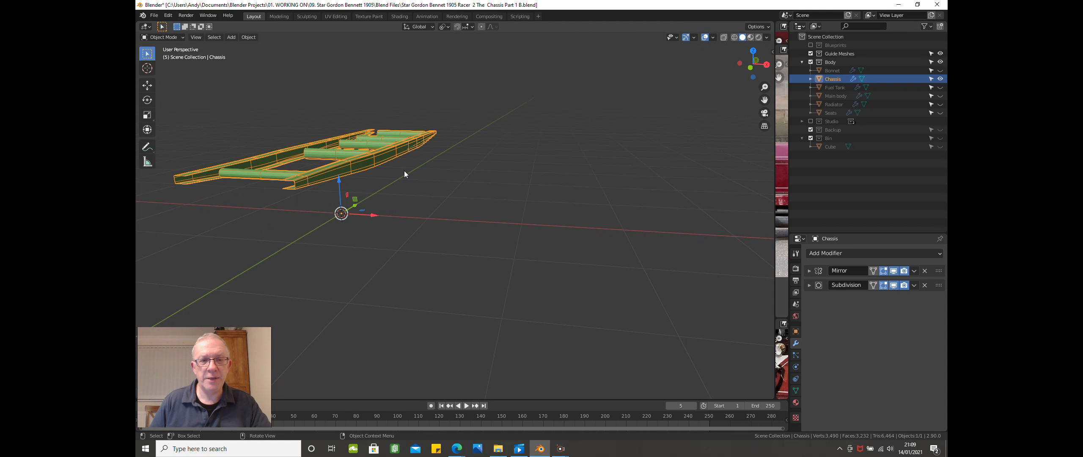
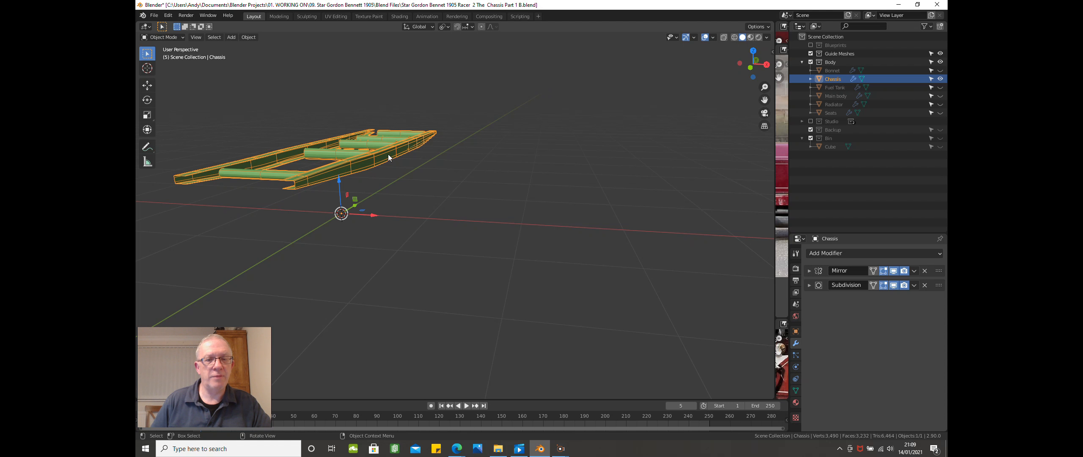
middle_click_drag(357, 135, 385, 180, "shift")
scroll(419, 157, "up", 1)
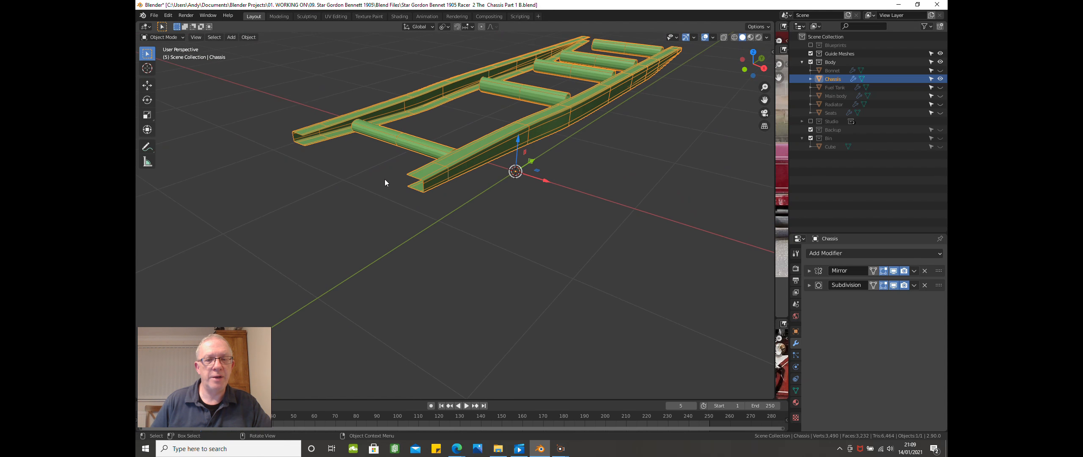
scroll(411, 202, "up", 1)
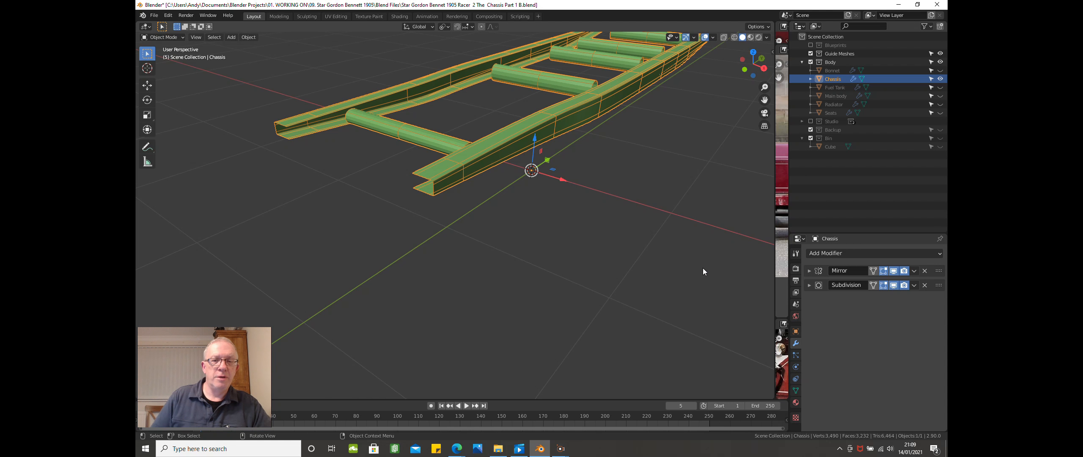
scroll(594, 247, "up", 3)
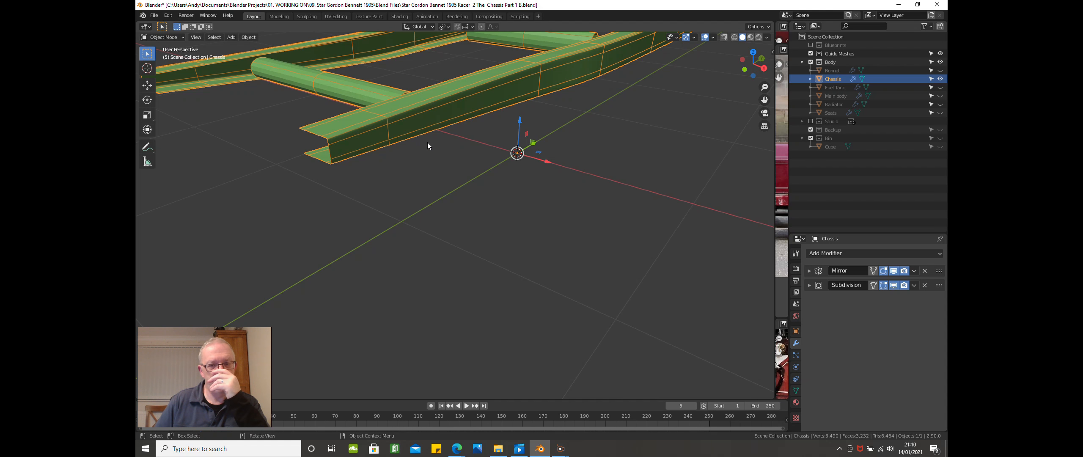
middle_click_drag(428, 142, 448, 173)
left_click(473, 198)
left_click(456, 127)
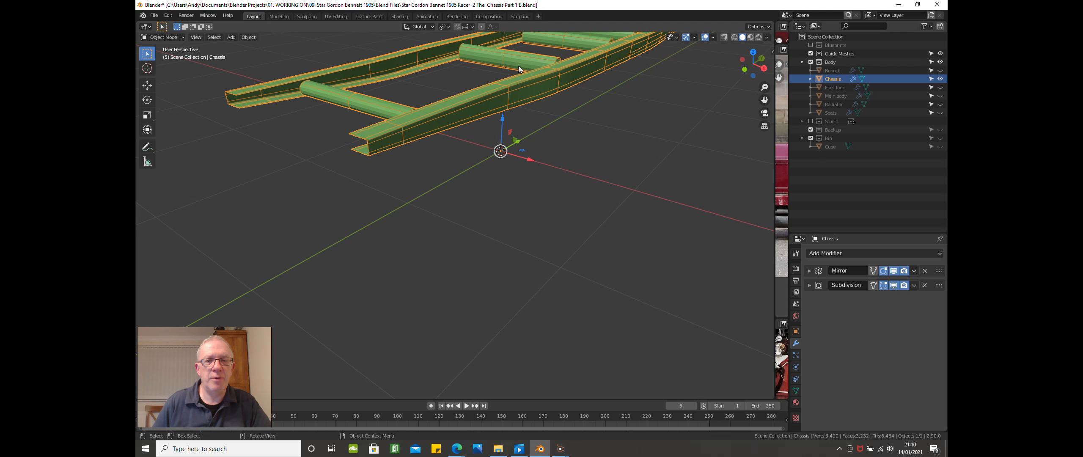
middle_click_drag(518, 66, 465, 219)
left_click(531, 188)
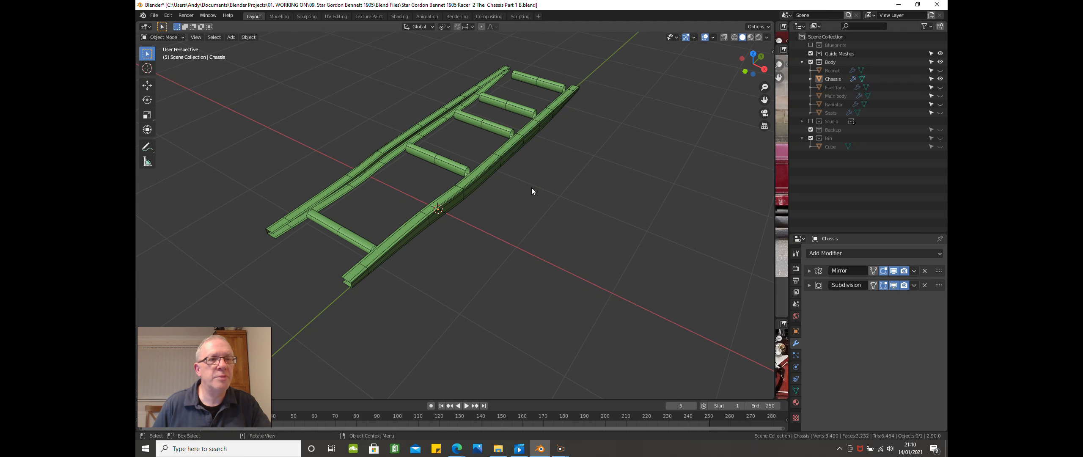
- Select the face loops of all five cross tubes and separate the selection from the chassis mesh into its own object
key("Tab")
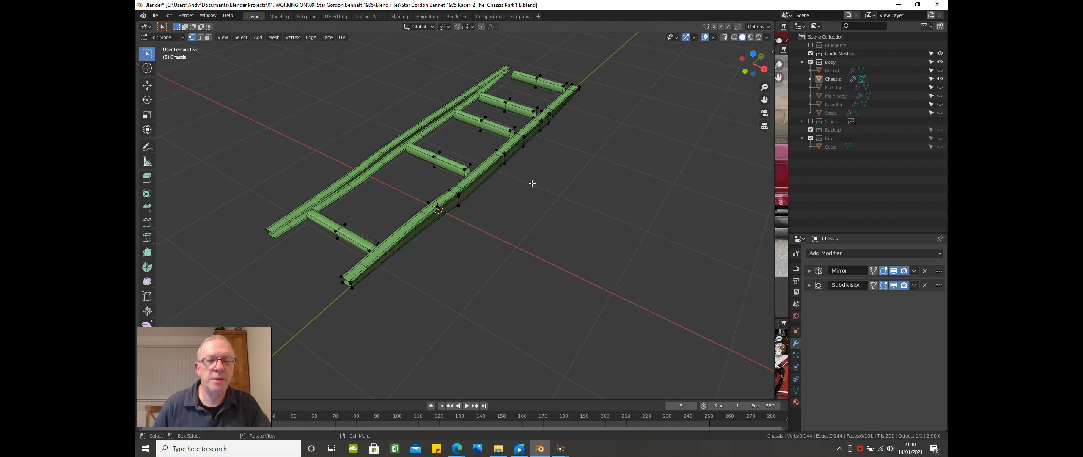
left_click(353, 226, "alt")
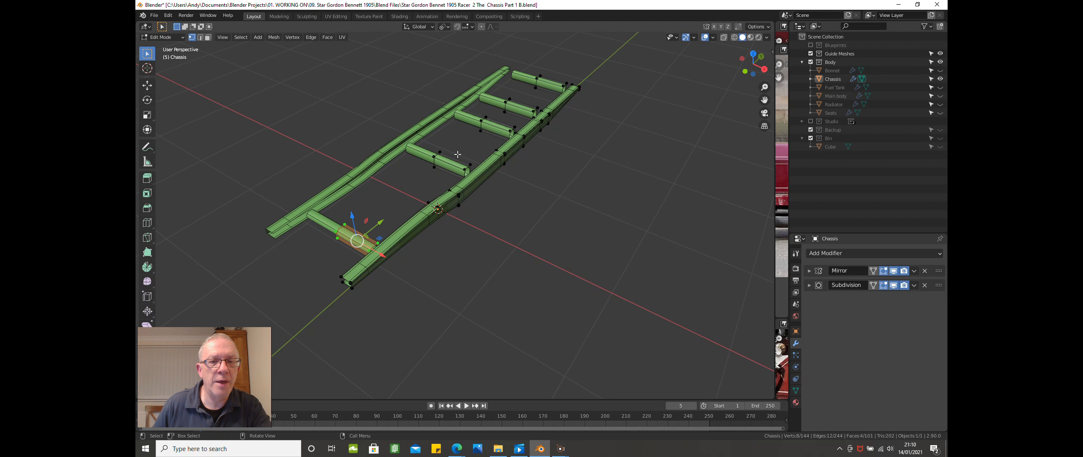
left_click(435, 156, "alt+shift")
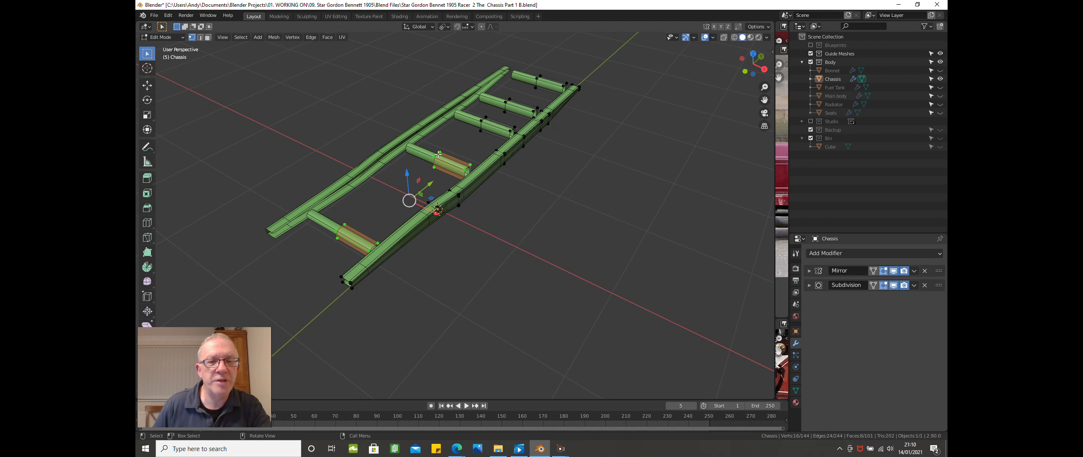
left_click(487, 121, "alt+shift")
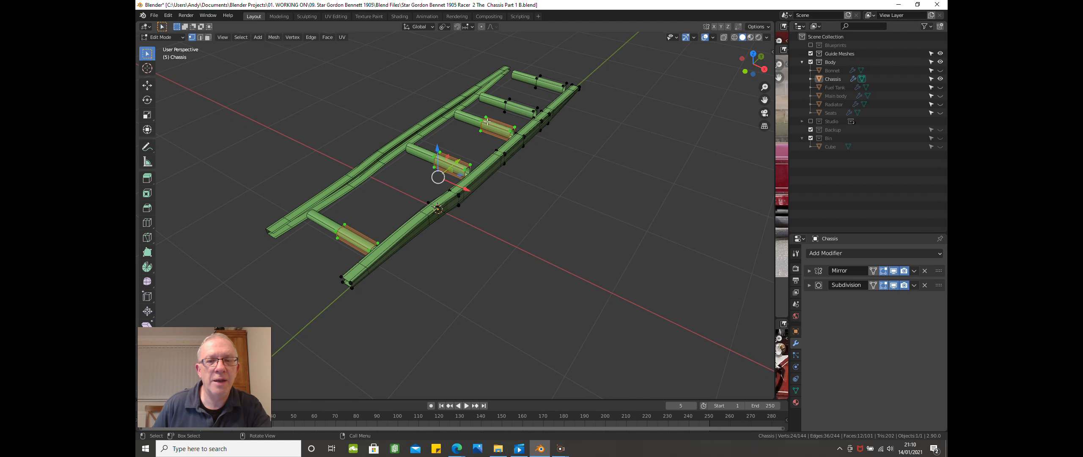
left_click(513, 105, "alt+shift")
left_click(542, 81, "alt+shift")
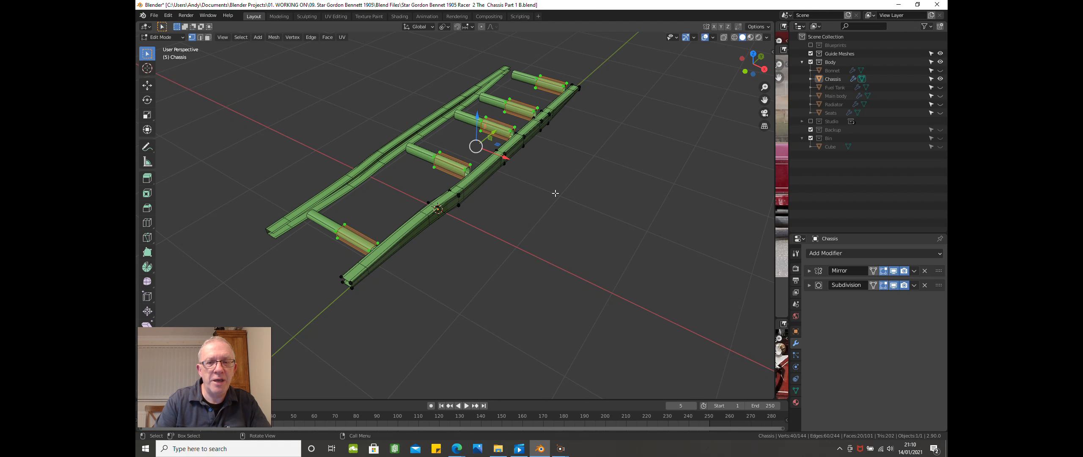
key("p")
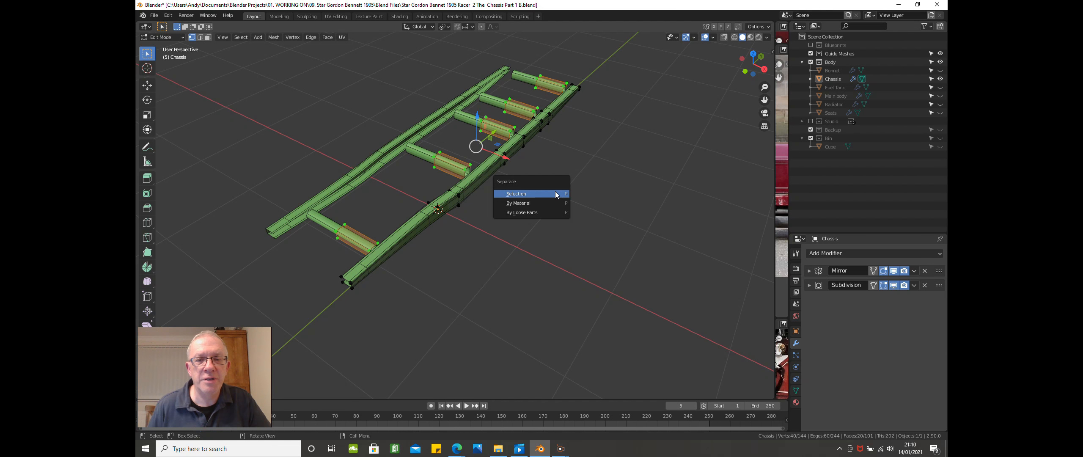
left_click(556, 194)
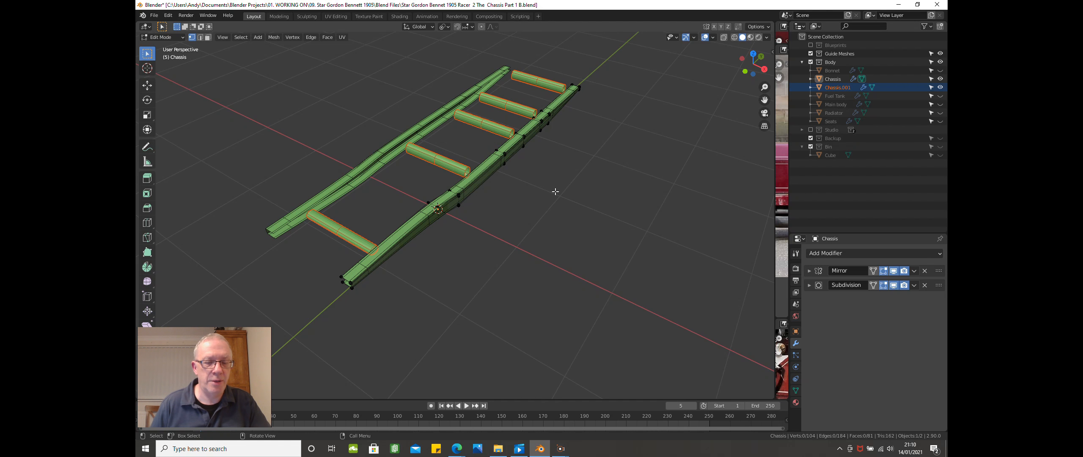
key("Tab")
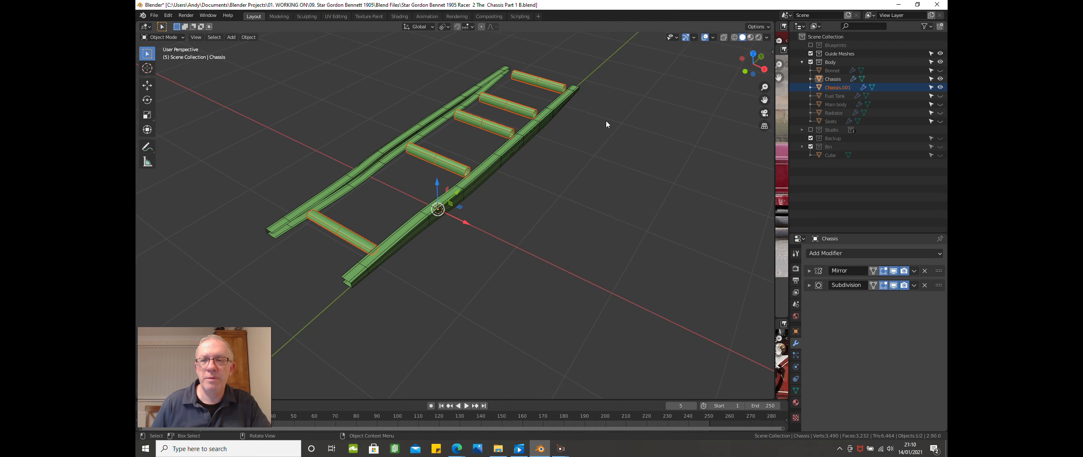
- Rename the separated cross-tube object as Chassis Connecting Rails
left_click(556, 115)
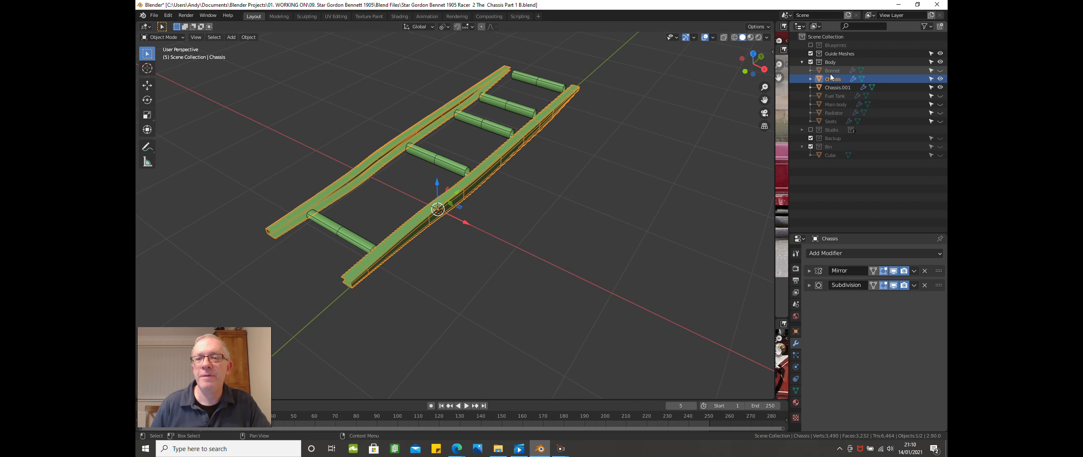
left_click(833, 87)
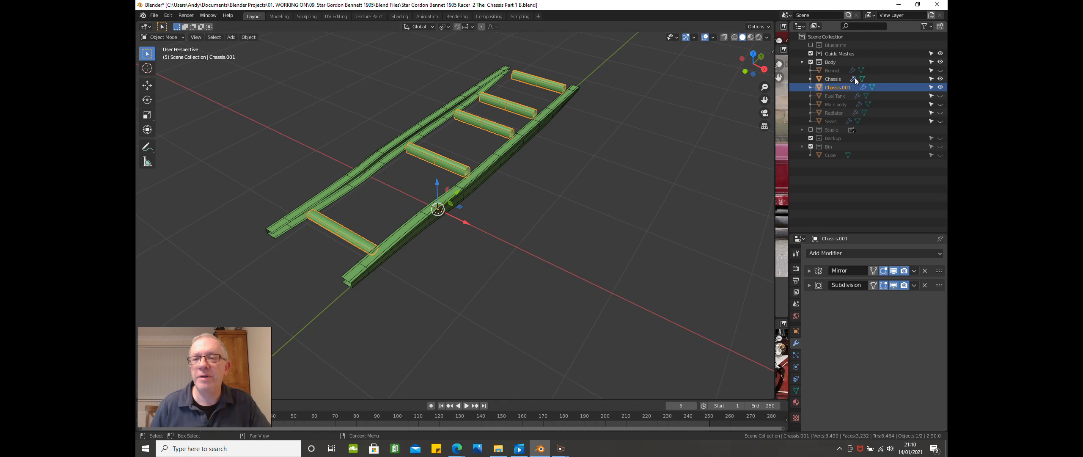
double_click(836, 88)
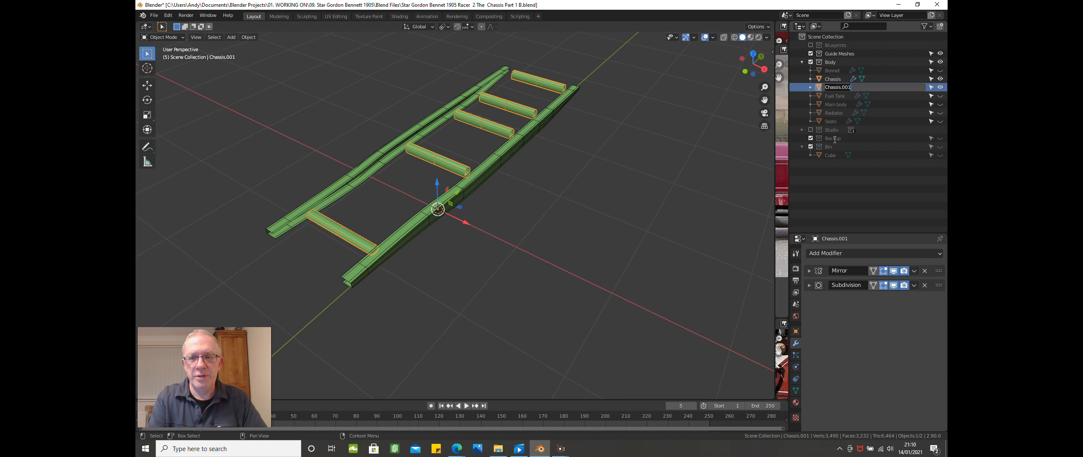
type("Cha")
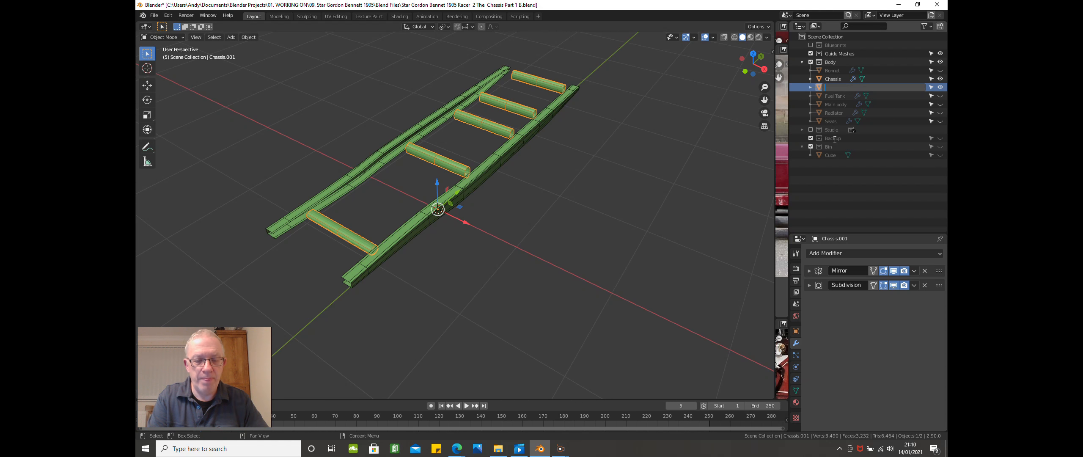
type("ssis")
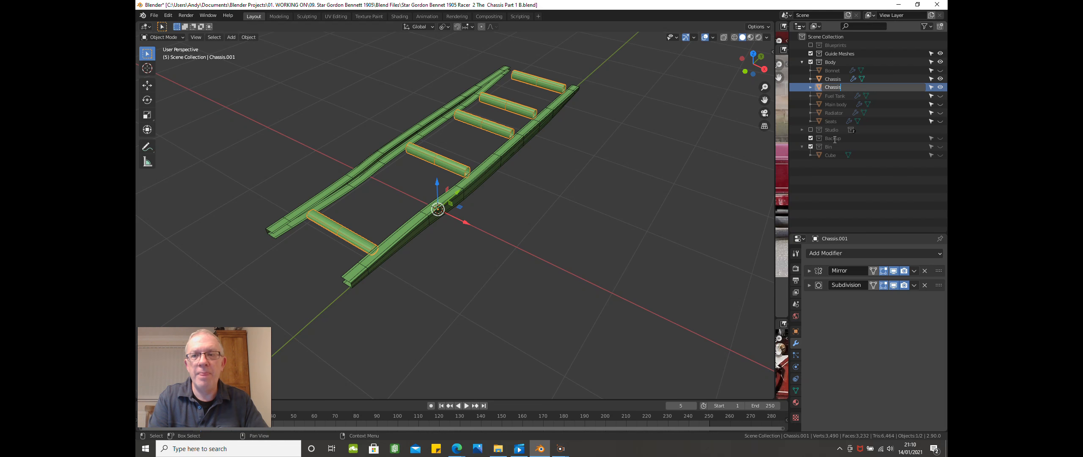
type(" Connec")
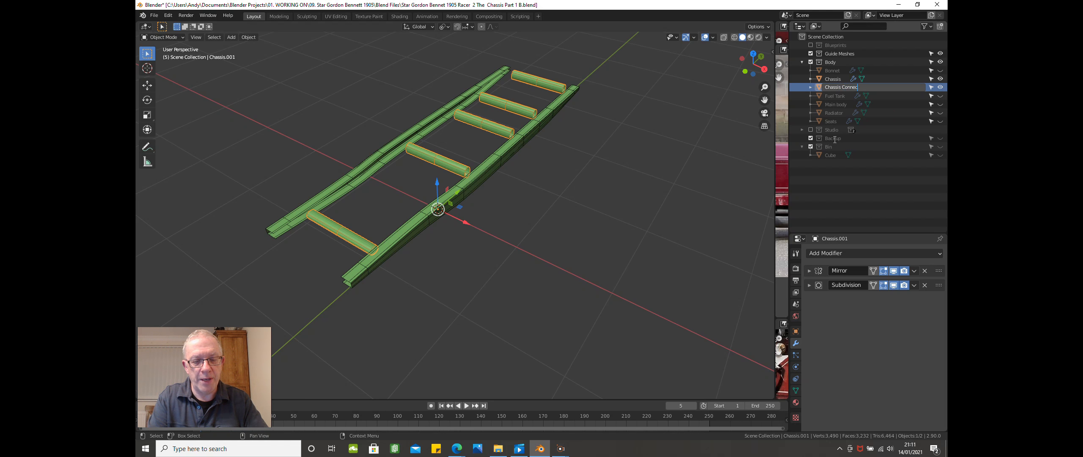
type("ting Rails")
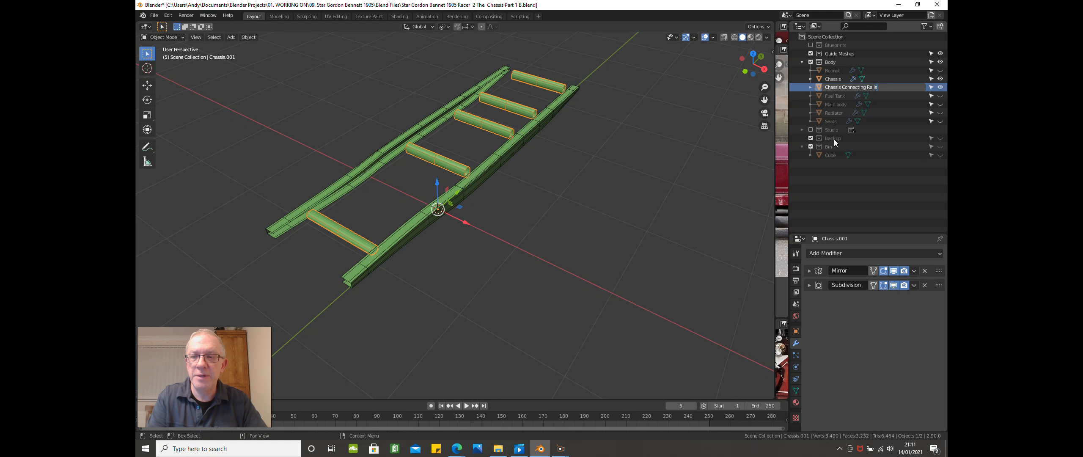
key("Return")
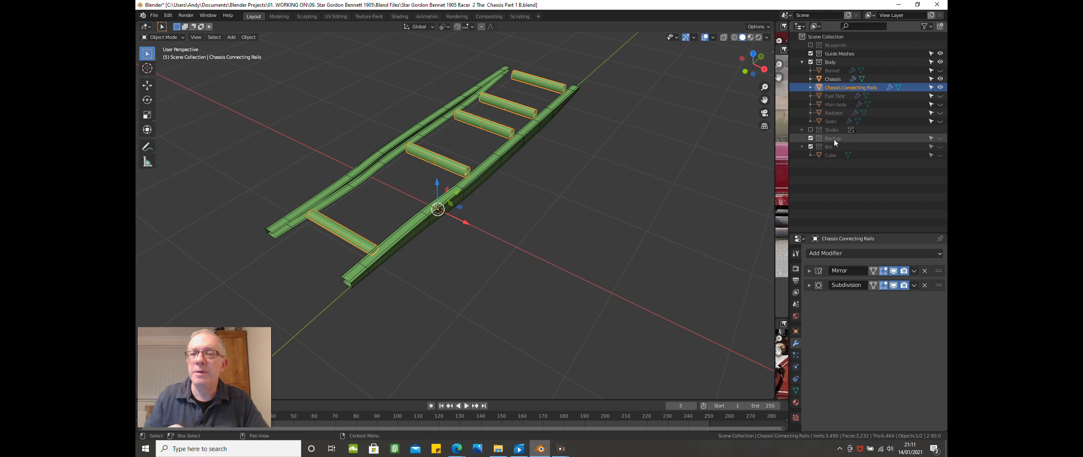
- Rename the Chassis object as Chassis Main Rails and leave everything deselected
left_click(830, 80)
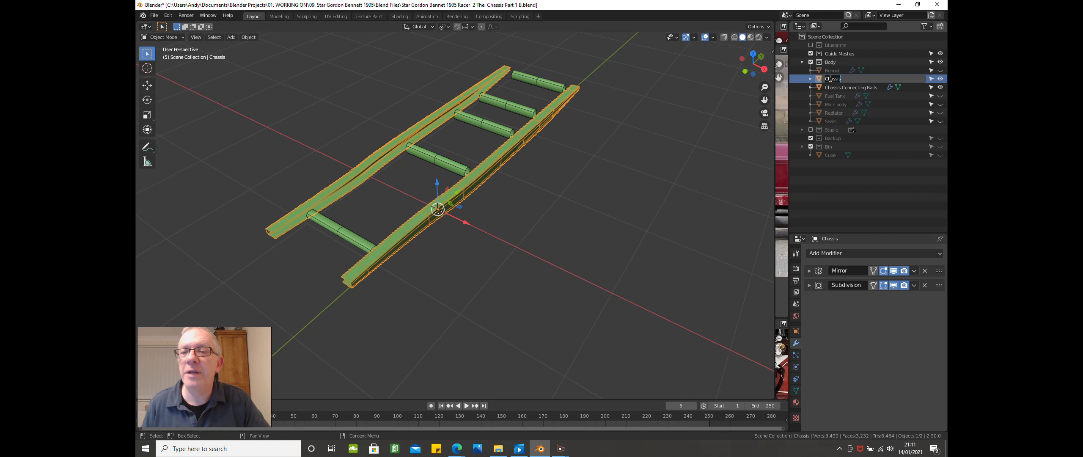
double_click(833, 79)
type("Main Rails")
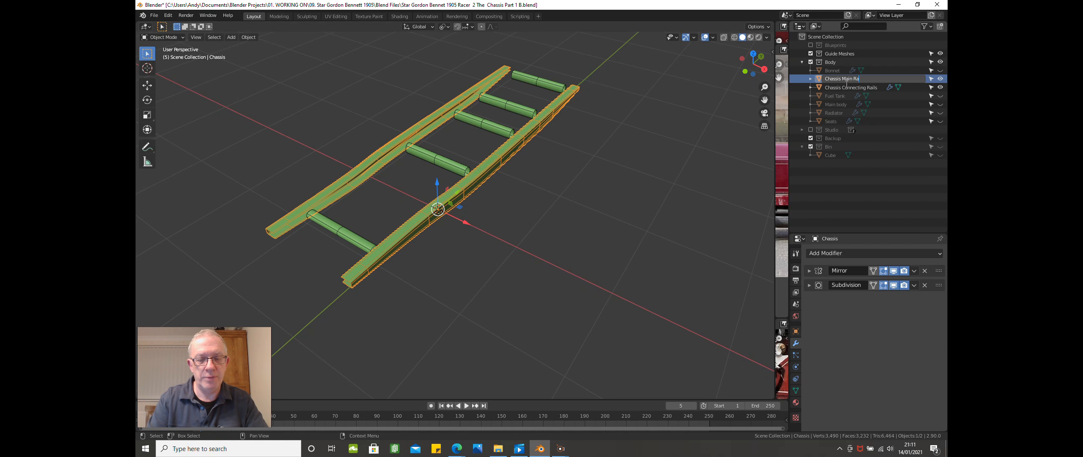
key("Return")
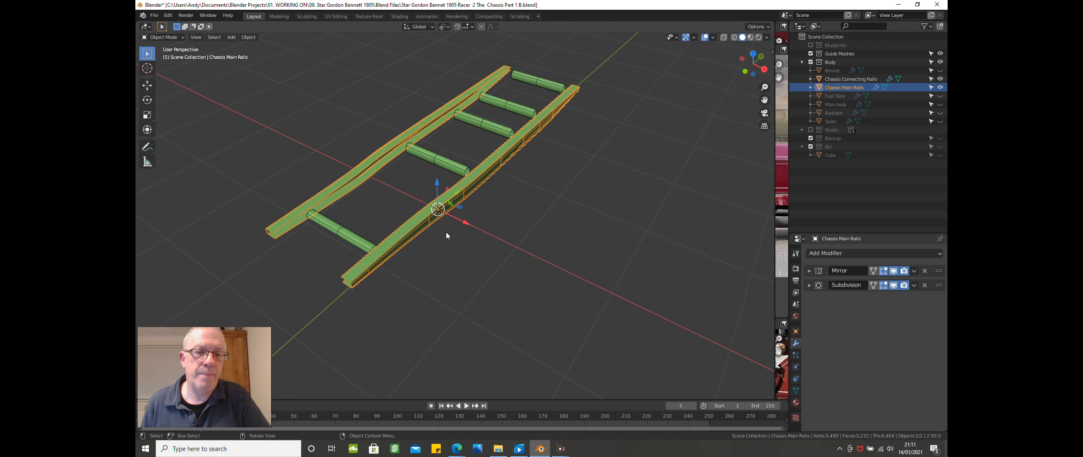
scroll(447, 230, "up", 3)
key("alt+a")
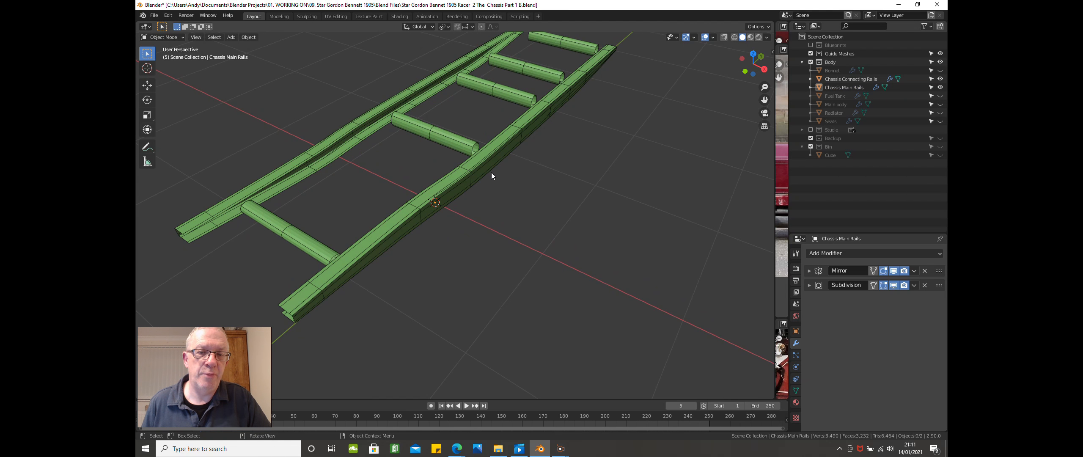
- Add a Solidify modifier to the Chassis Main Rails object and enable Even Thickness
left_click(491, 165)
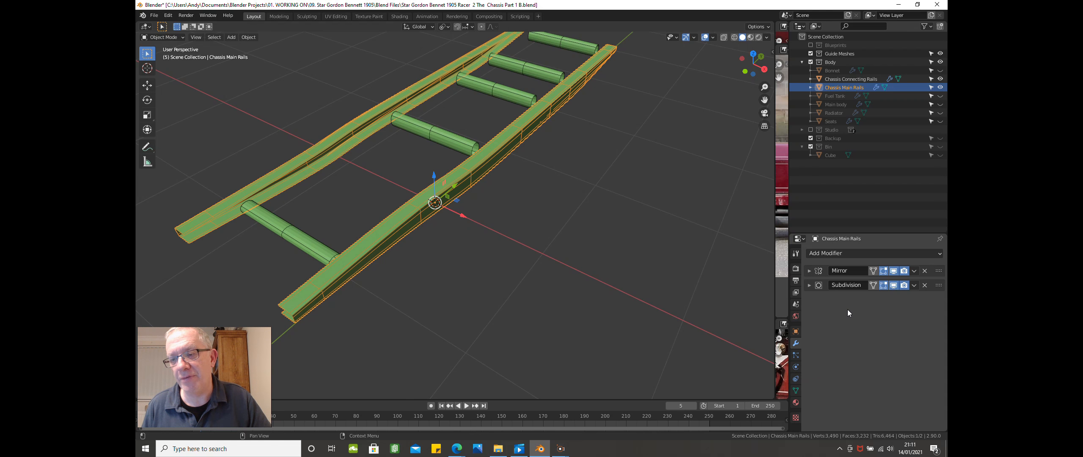
left_click(913, 286)
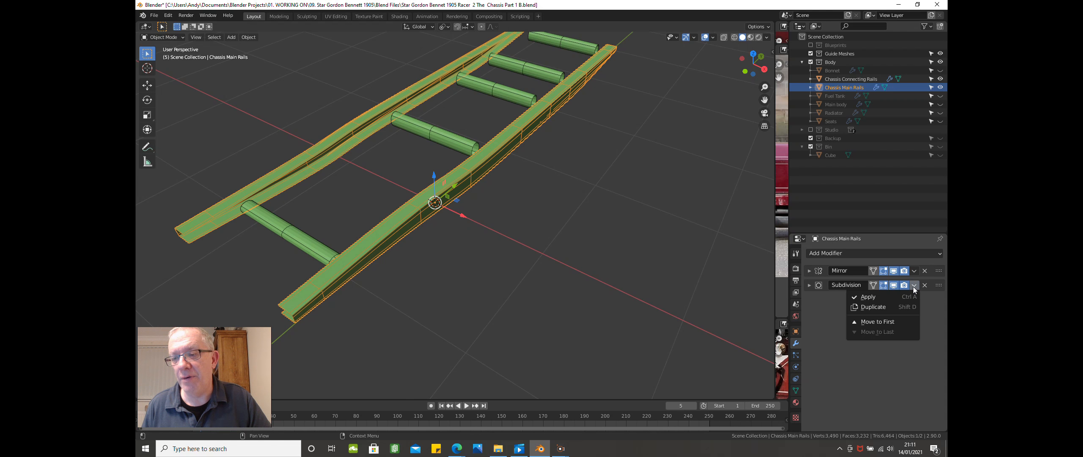
left_click(817, 254)
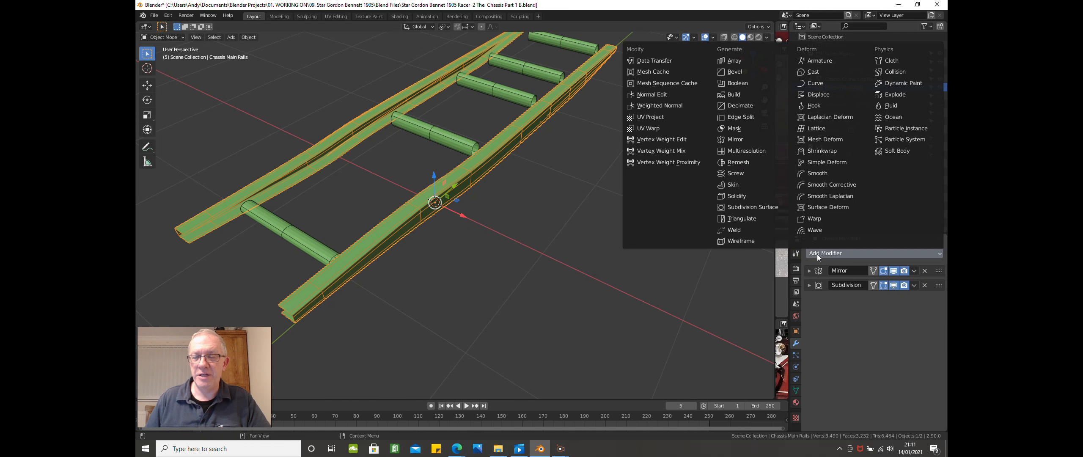
left_click(757, 196)
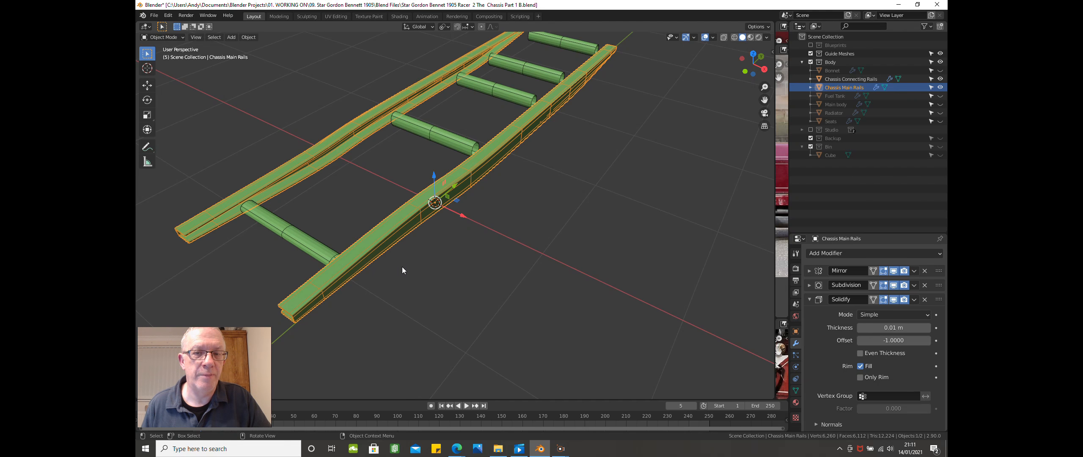
scroll(403, 270, "up", 4)
scroll(406, 272, "down", 2)
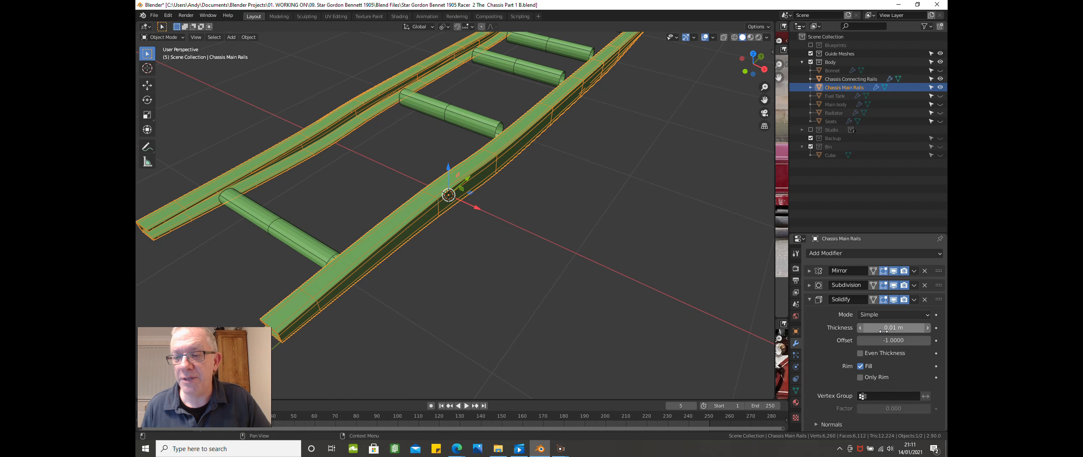
scroll(548, 305, "down", 2)
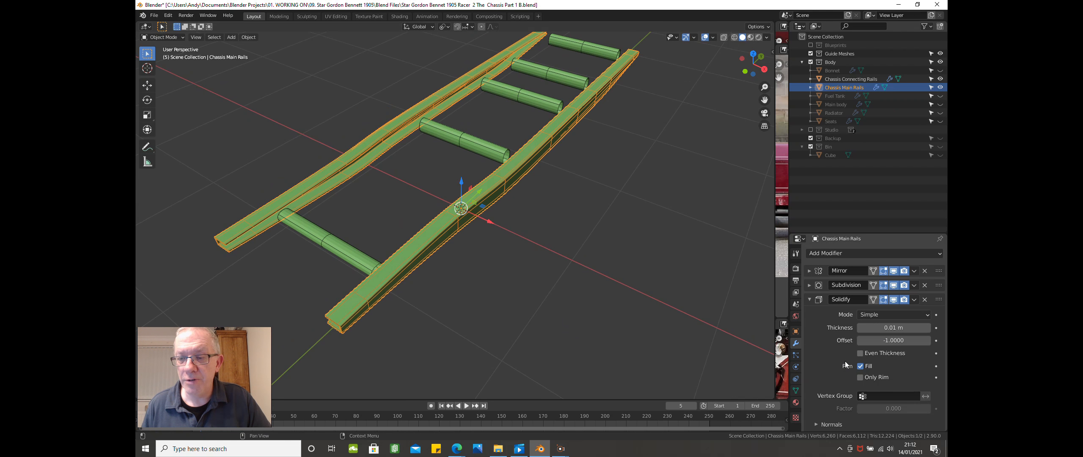
left_click(860, 353)
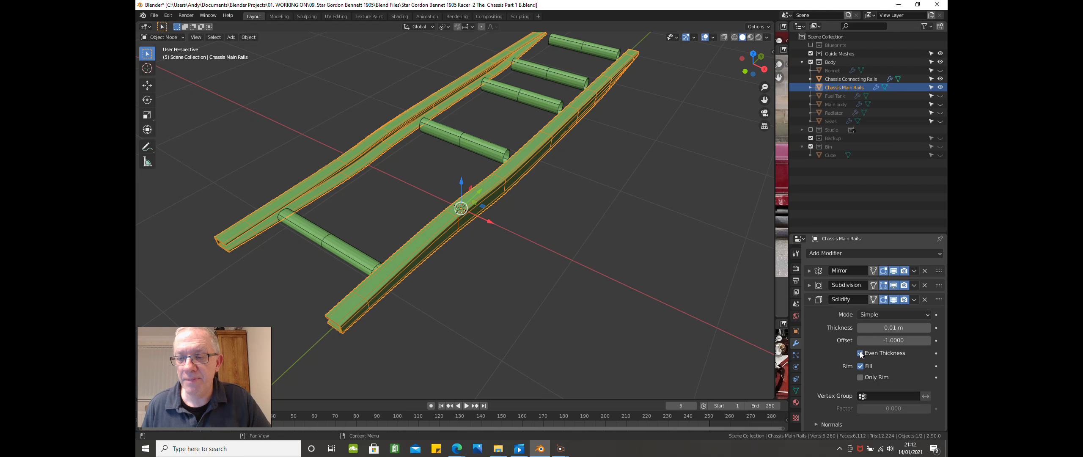
- Examine the solidified profile and its inner corners close up at the side rail's open end
middle_click_drag(523, 260, 520, 251)
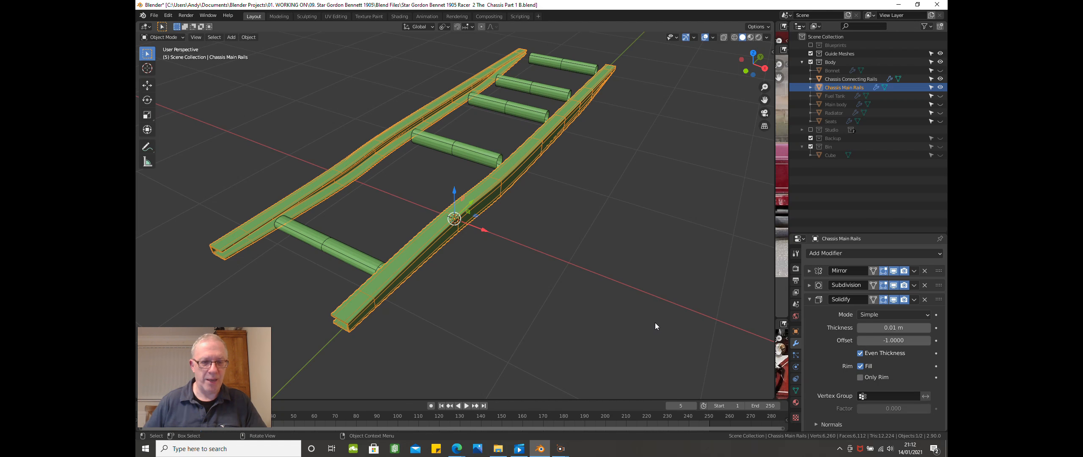
scroll(462, 280, "up", 2)
middle_click_drag(432, 262, 532, 150)
scroll(282, 218, "up", 2)
middle_click_drag(282, 220, 220, 210, "shift")
middle_click_drag(274, 193, 278, 208, "shift")
scroll(378, 191, "up", 2)
scroll(321, 220, "down", 5)
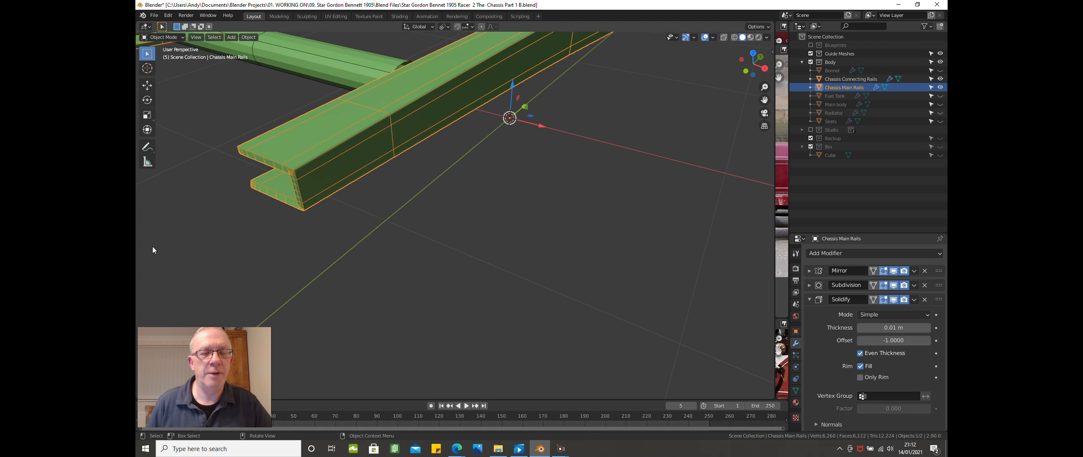
scroll(234, 206, "up", 3)
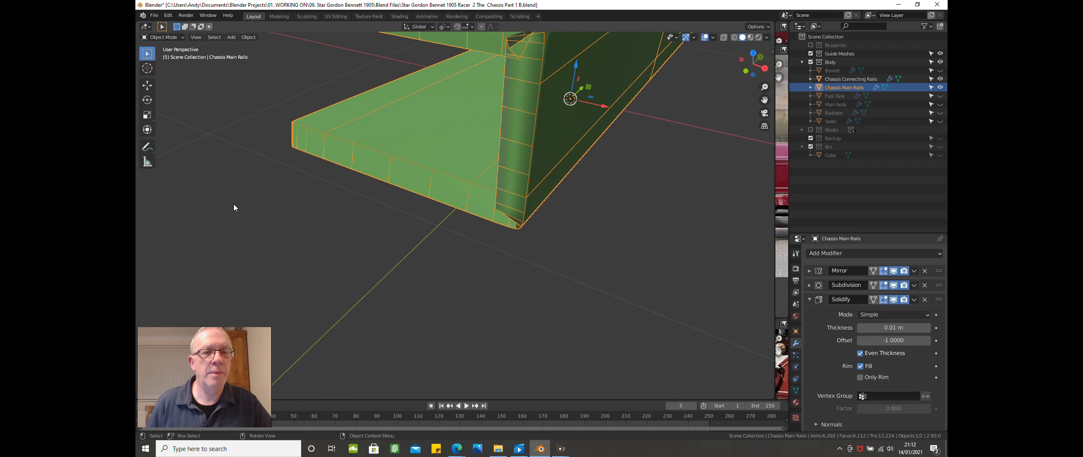
middle_click_drag(268, 217, 266, 233, "shift")
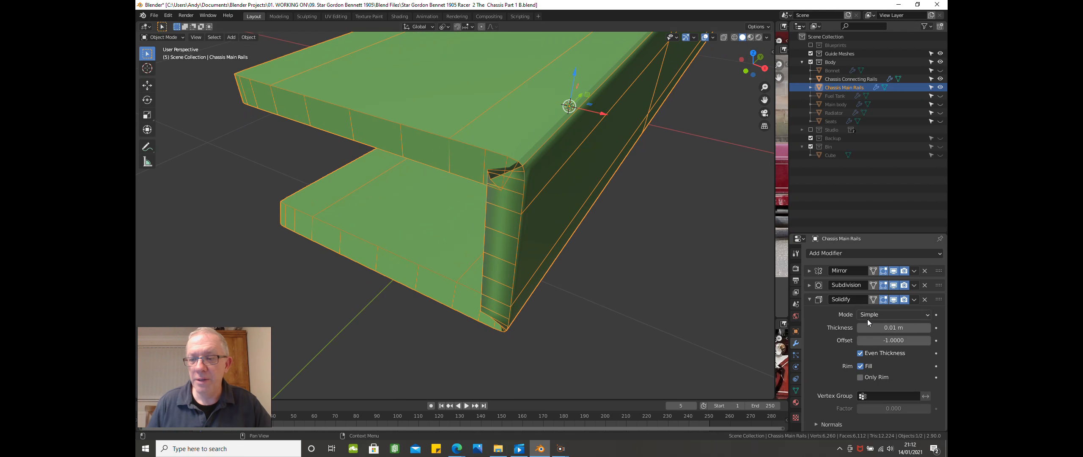
- Set the Solidify thickness to 0.005 m, then reduce it further to 0.003 m
left_click(884, 327)
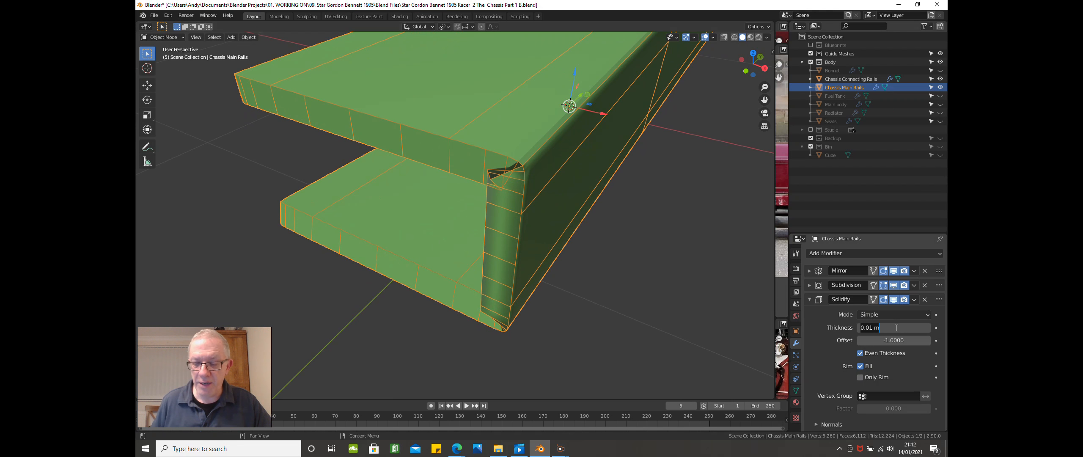
type(".005")
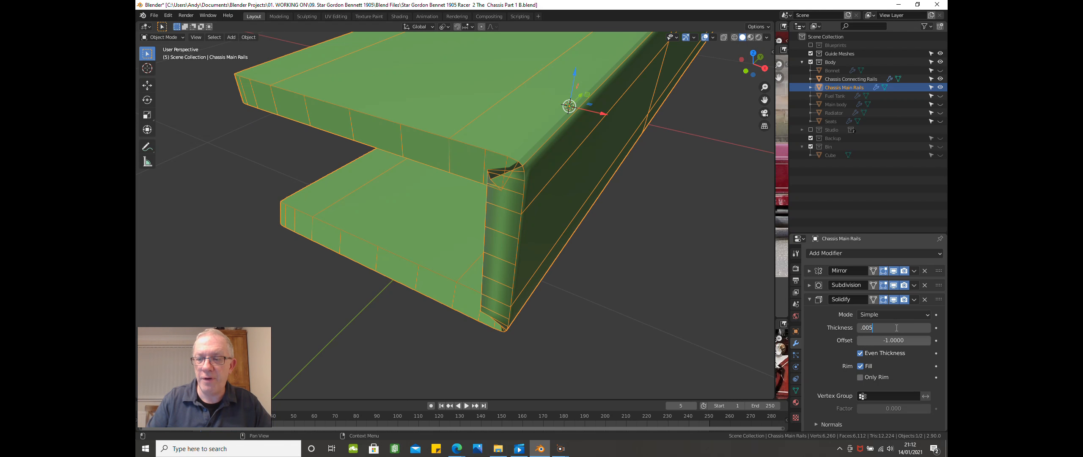
key("Return")
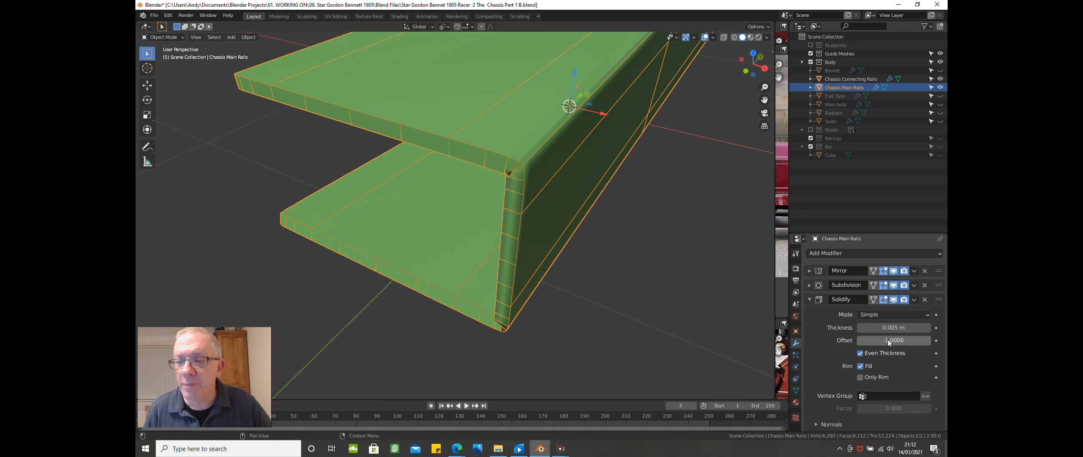
left_click(890, 327)
type(".003")
key("Return")
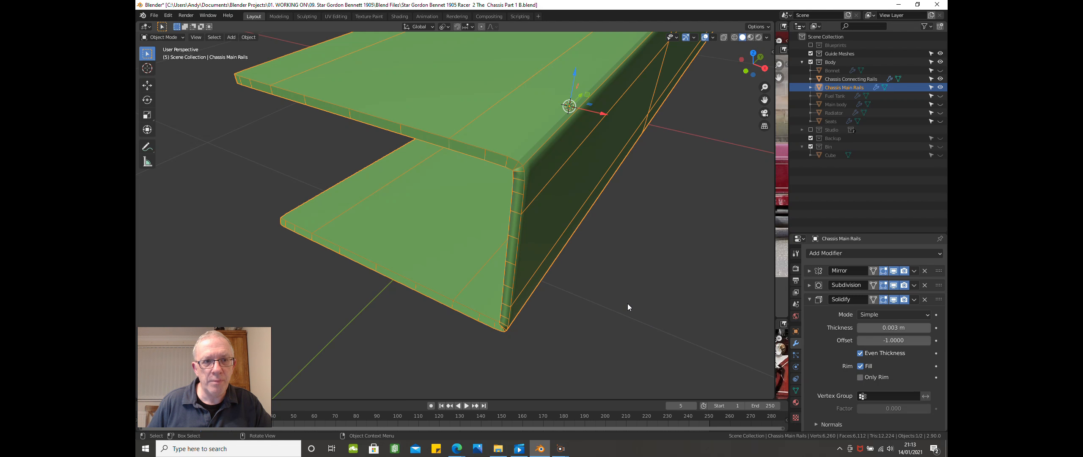
- Apply the Solidify modifier to the main rails in Object Mode
middle_click_drag(628, 303, 636, 255)
key("Tab")
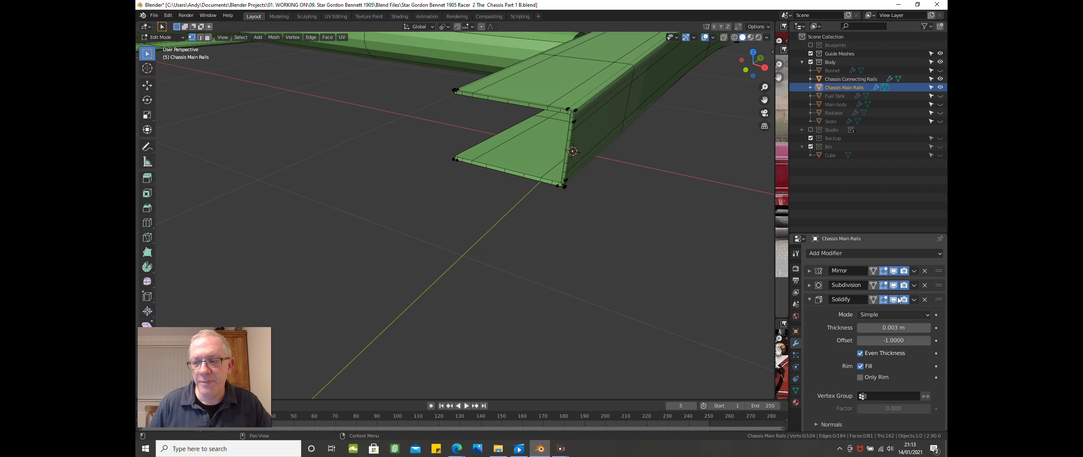
left_click(914, 300)
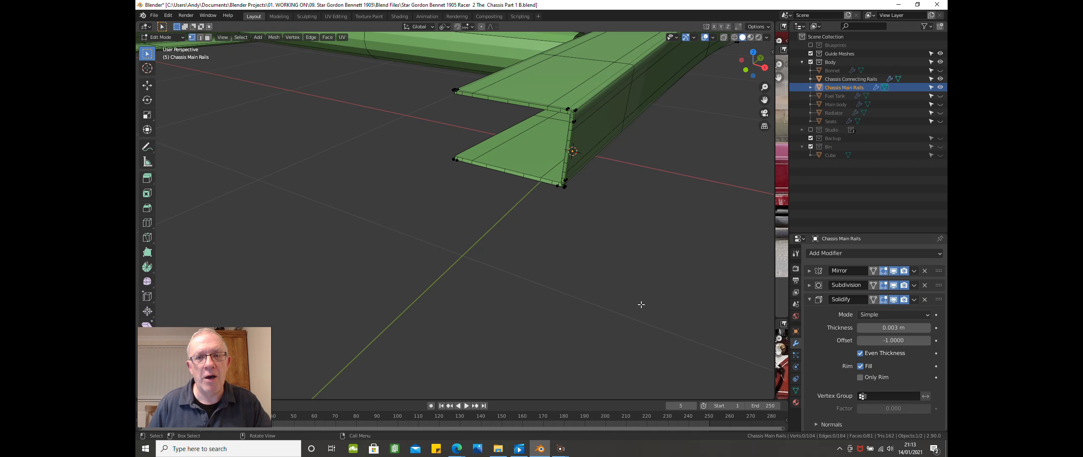
key("Tab")
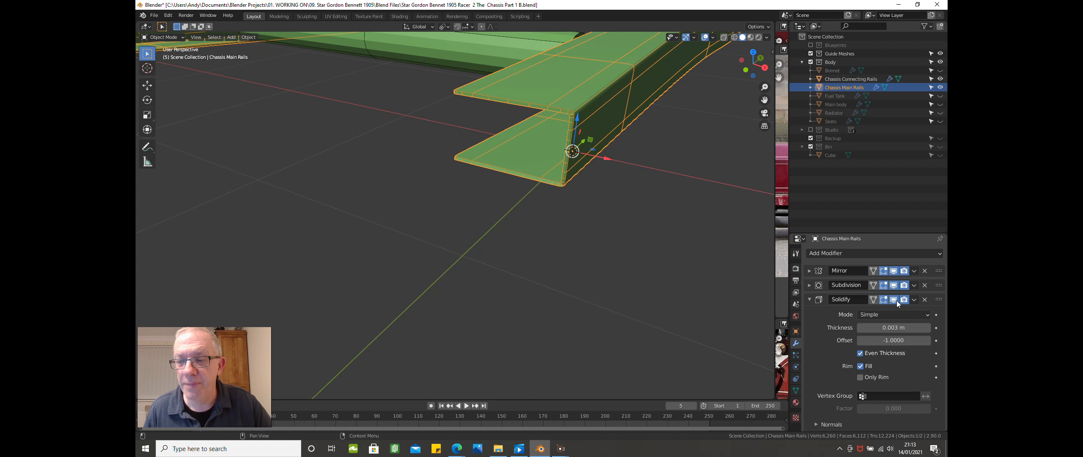
left_click(914, 301)
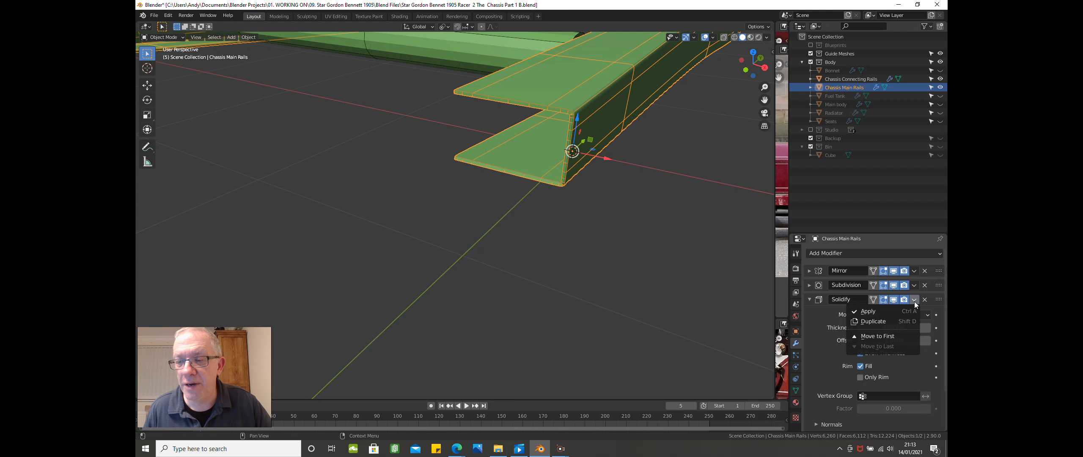
left_click(887, 312)
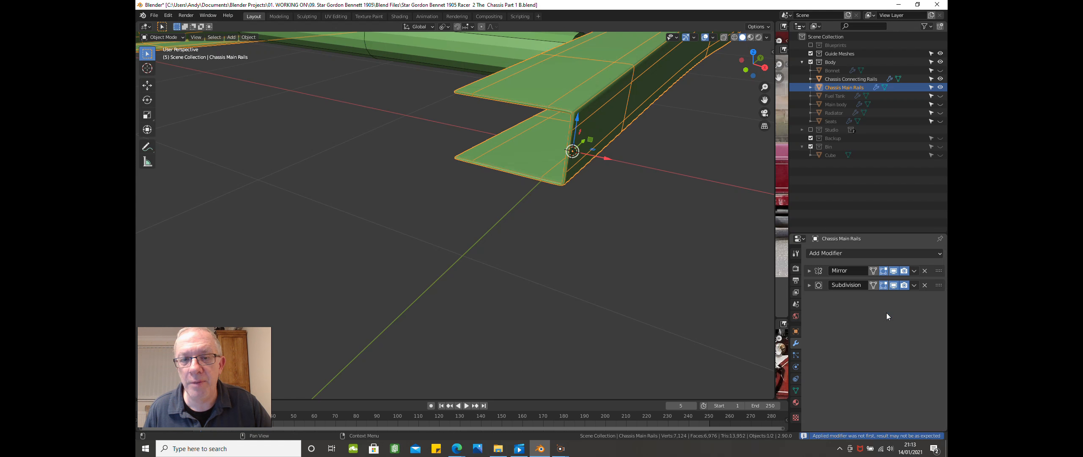
- Deselect the rails, enter Edit Mode and examine the real thickness geometry at the open end's lower corner
left_click(553, 286)
scroll(584, 272, "up", 2)
scroll(584, 272, "down", 3)
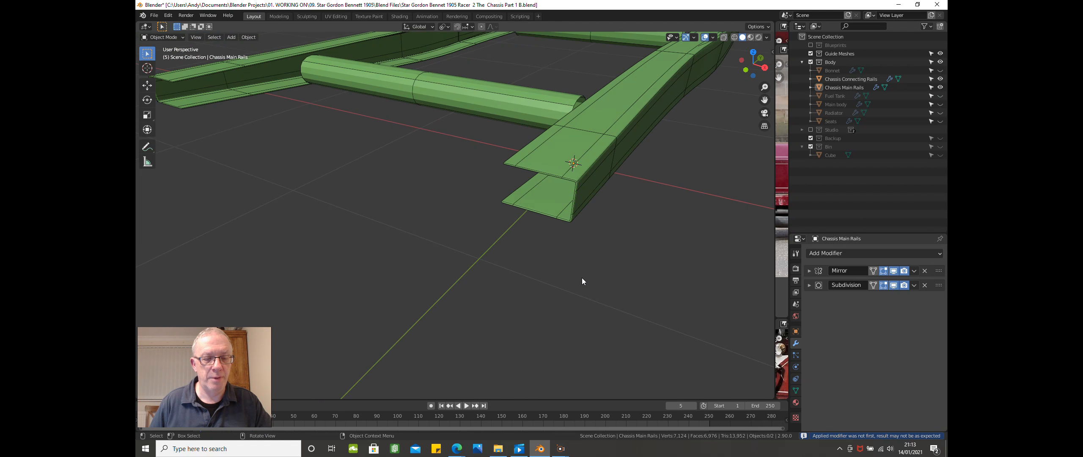
key("Tab")
mouse_move(580, 256)
middle_mouse_down()
mouse_move(556, 274)
mouse_move(589, 247)
middle_mouse_up()
key("Tab")
key("Tab")
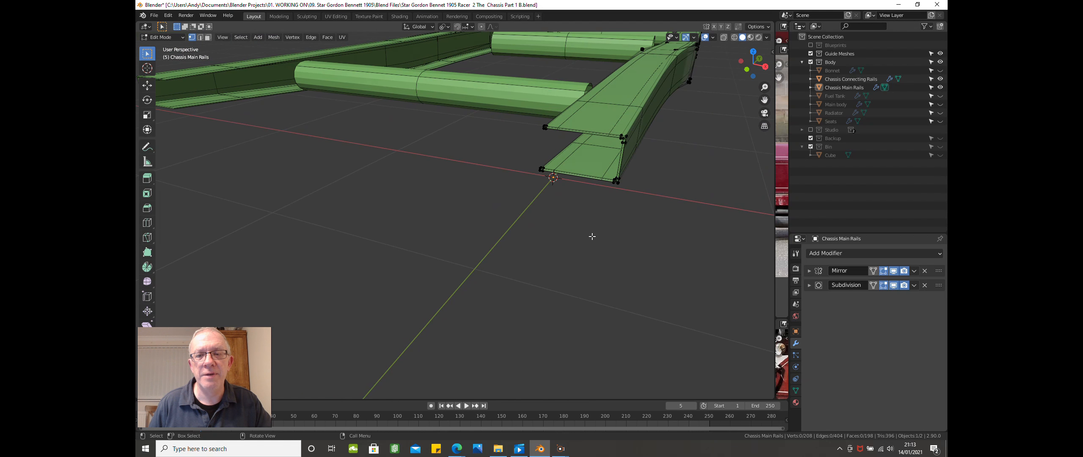
scroll(592, 235, "up", 2)
scroll(593, 235, "down", 2)
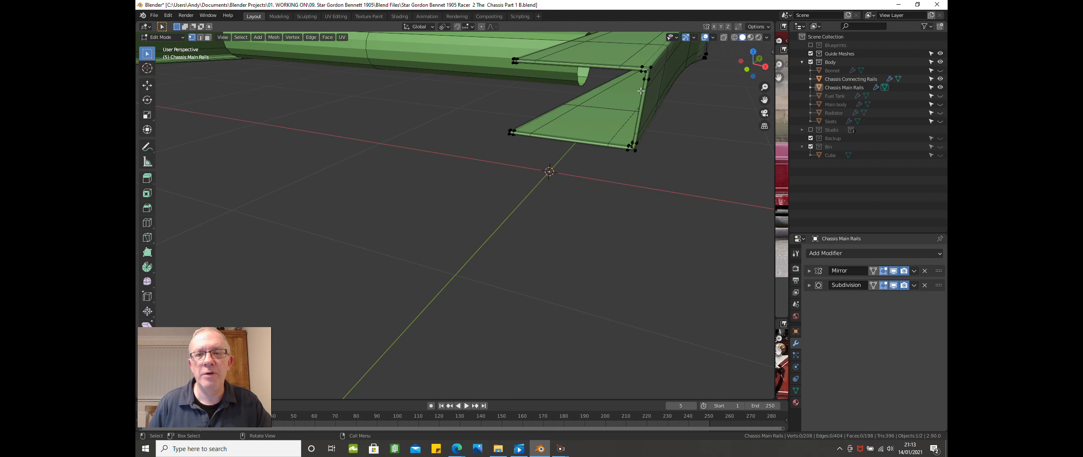
middle_click_drag(633, 143, 634, 139)
scroll(634, 139, "up", 1)
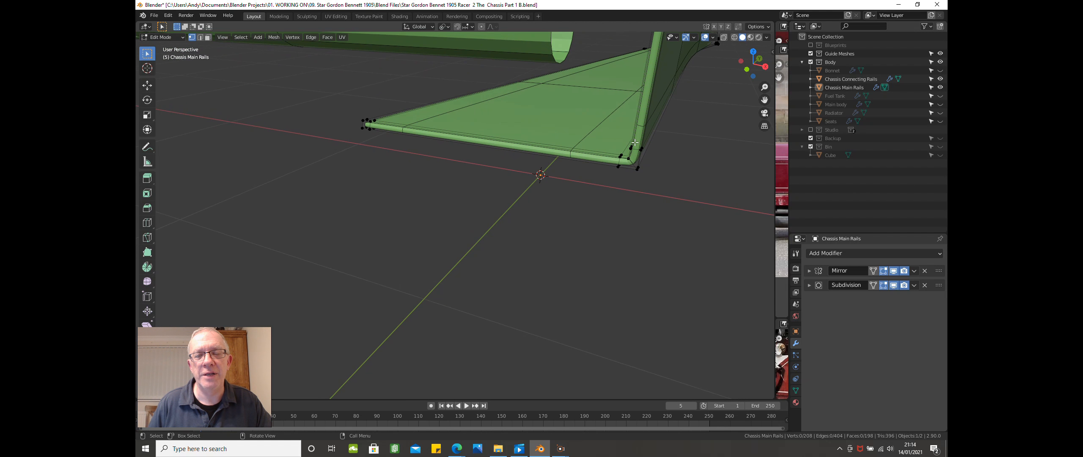
scroll(634, 139, "up", 2)
scroll(635, 138, "up", 3)
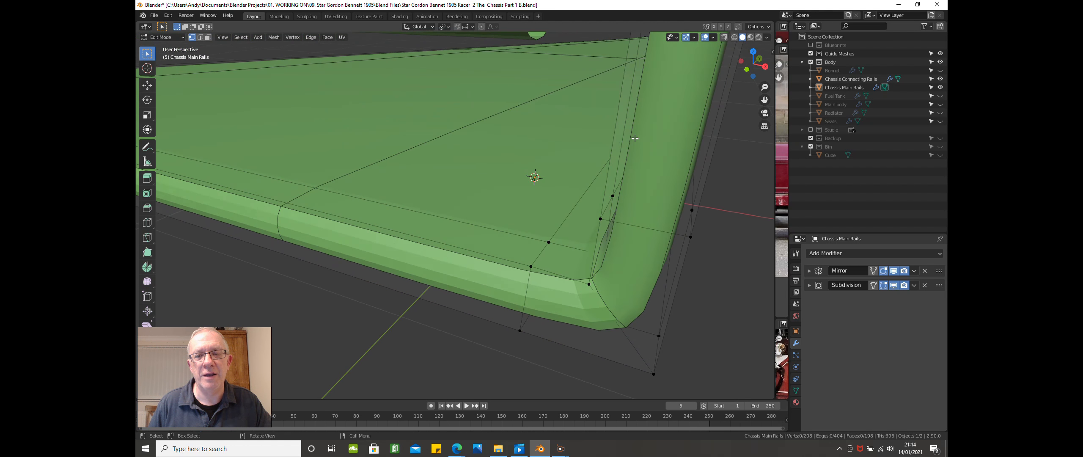
scroll(635, 138, "down", 6)
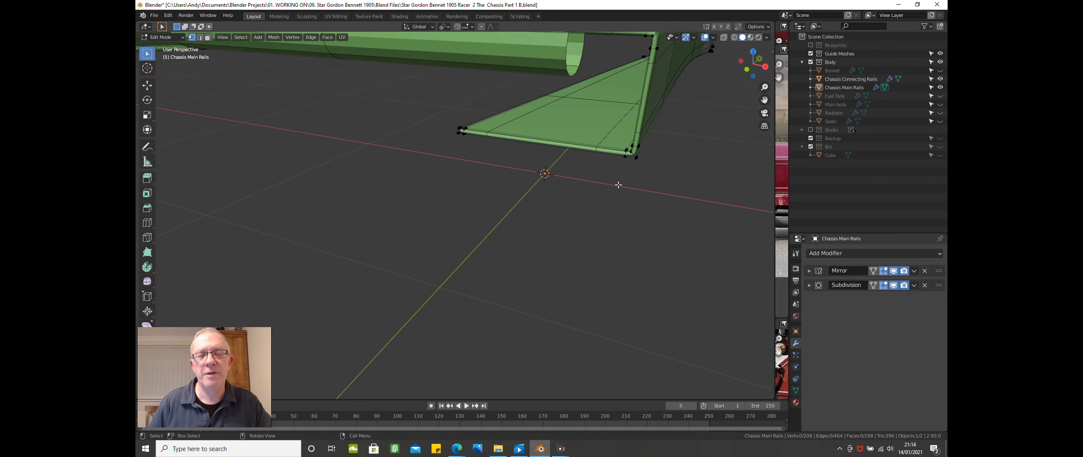
- Frame the lower outer corner vertex at the rail's open end, examine the corner and whole rail, and clear the selection
left_click(625, 169)
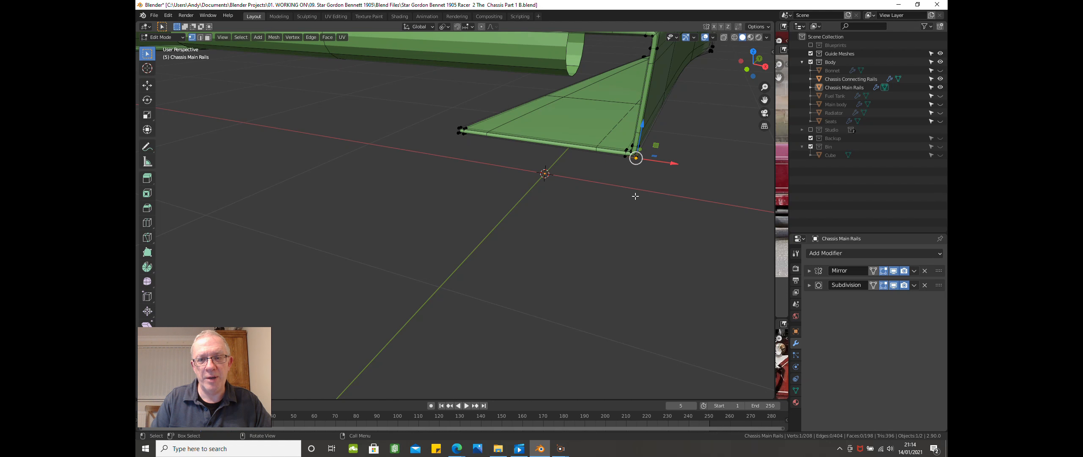
key("KP_Decimal")
middle_click_drag(633, 193, 501, 173)
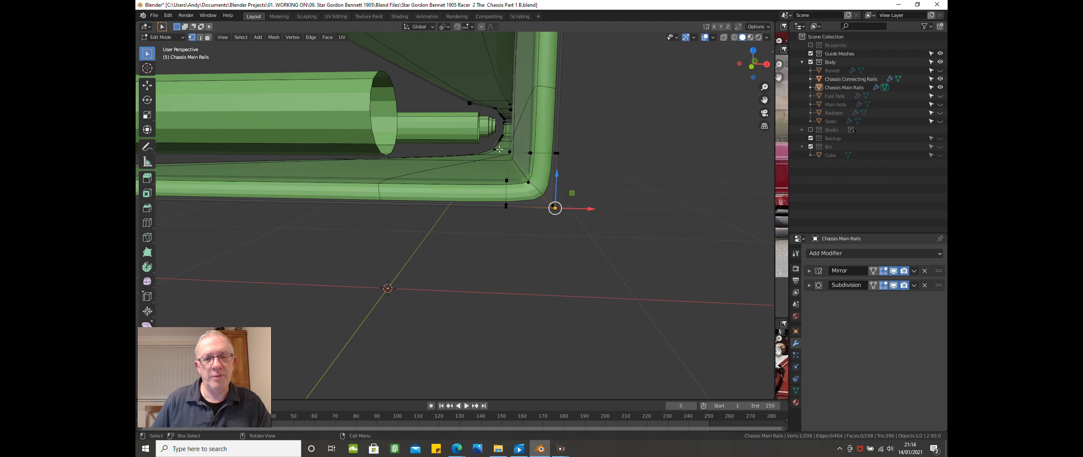
mouse_move(515, 197)
middle_mouse_down()
mouse_move(508, 182)
mouse_move(467, 181)
mouse_move(461, 195)
mouse_move(535, 199)
mouse_move(477, 186)
mouse_move(508, 190)
middle_mouse_up()
scroll(547, 170, "down", 4)
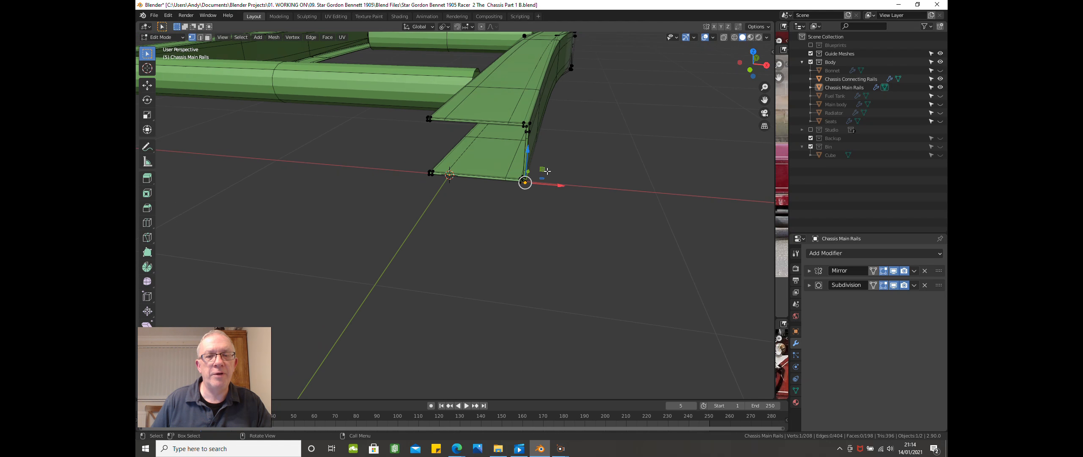
left_click(537, 214)
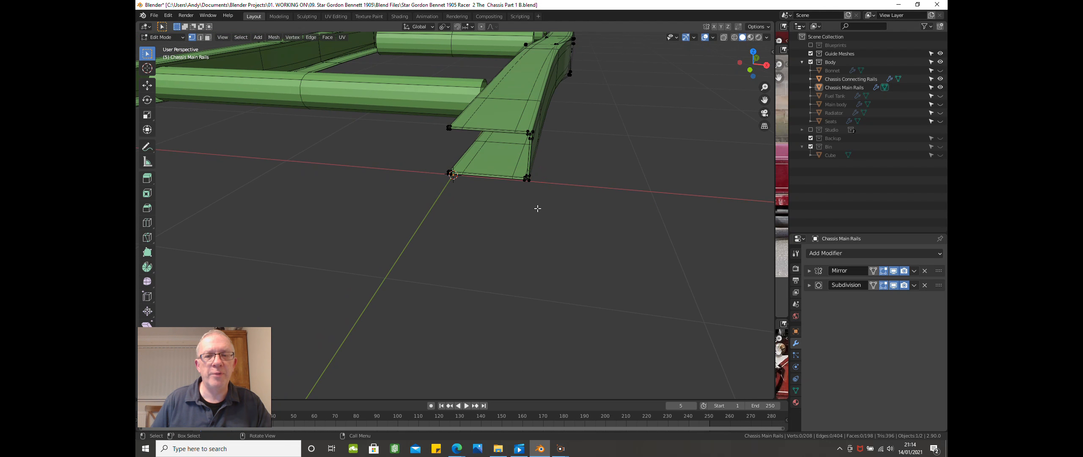
middle_click_drag(532, 198, 490, 170)
scroll(561, 170, "down", 3)
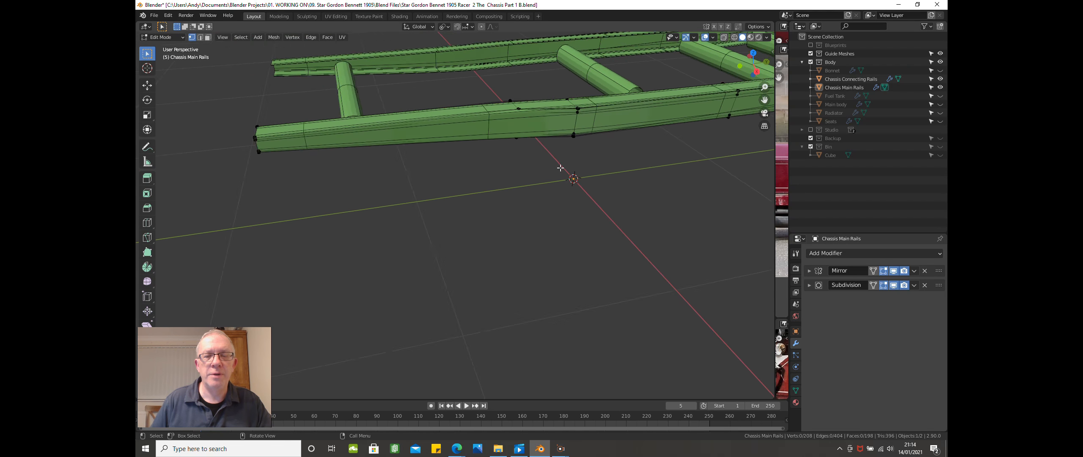
- Add two evenly spaced, unslid loop cuts to the main rail's long section leading to its rear end
middle_click_drag(631, 180, 588, 184)
middle_click_drag(660, 193, 568, 183)
scroll(638, 193, "down", 3)
middle_click_drag(653, 206, 617, 233)
scroll(601, 245, "up", 3)
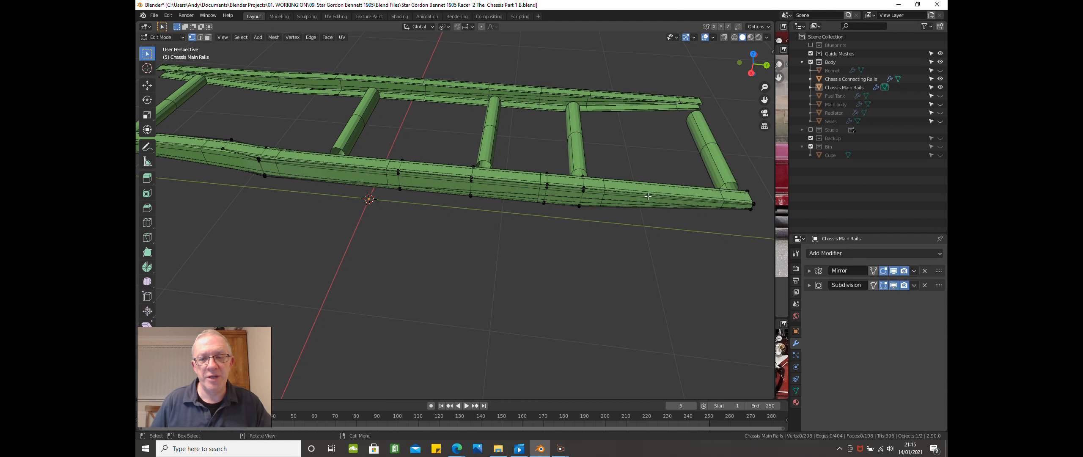
key("ctrl+r")
scroll(648, 196, "up", 2)
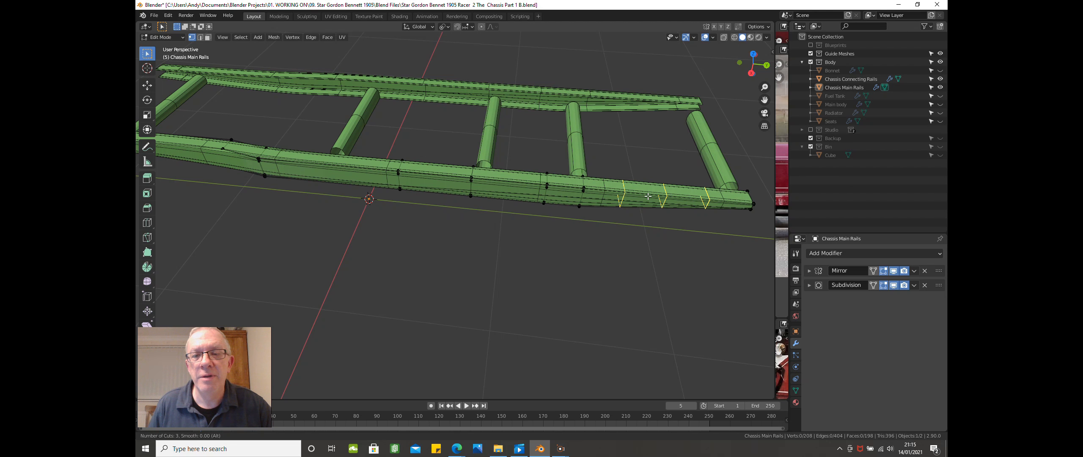
scroll(648, 197, "down", 1)
left_click(648, 197)
left_click(648, 196)
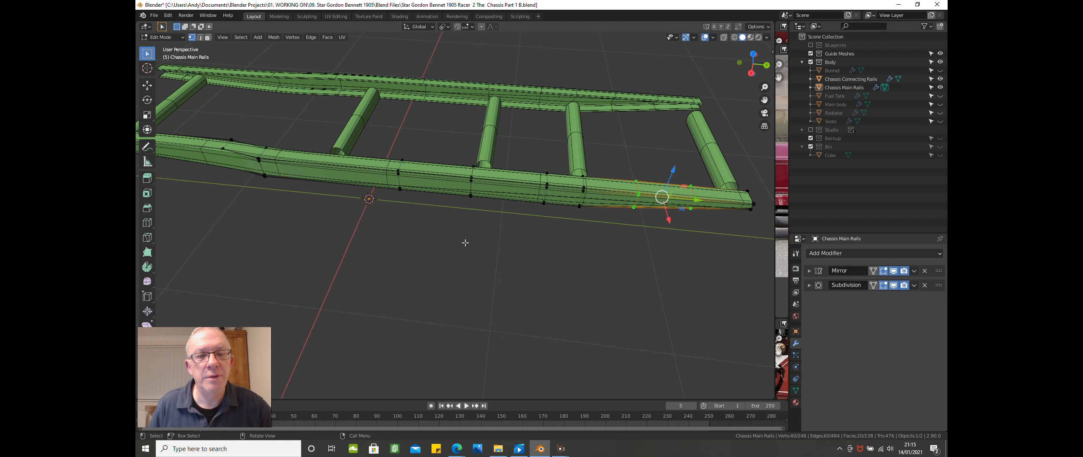
- Add two centred loop cuts to the main rail's section beside the second connecting rail from the front
middle_click_drag(381, 218, 303, 173)
scroll(303, 173, "up", 1)
left_click(306, 171)
right_click(307, 171)
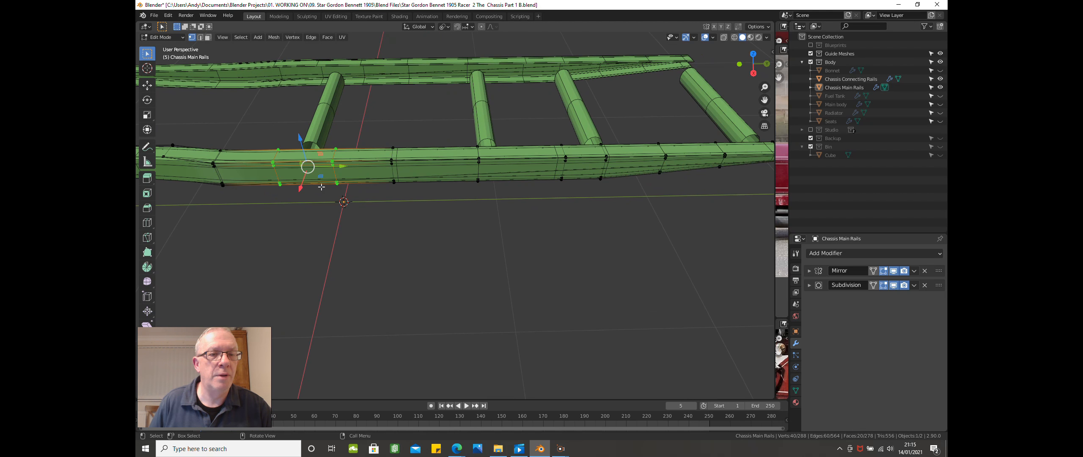
- Add two evenly spaced, unslid loop cuts to the main rail's long front section around the first connecting rail
scroll(356, 215, "down", 2)
middle_click_drag(345, 217, 486, 212, "shift")
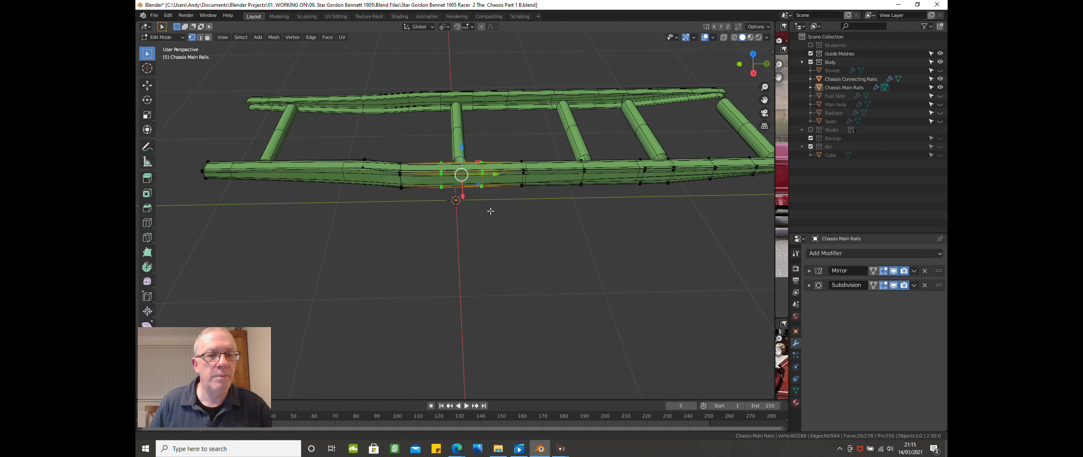
key("ctrl+r")
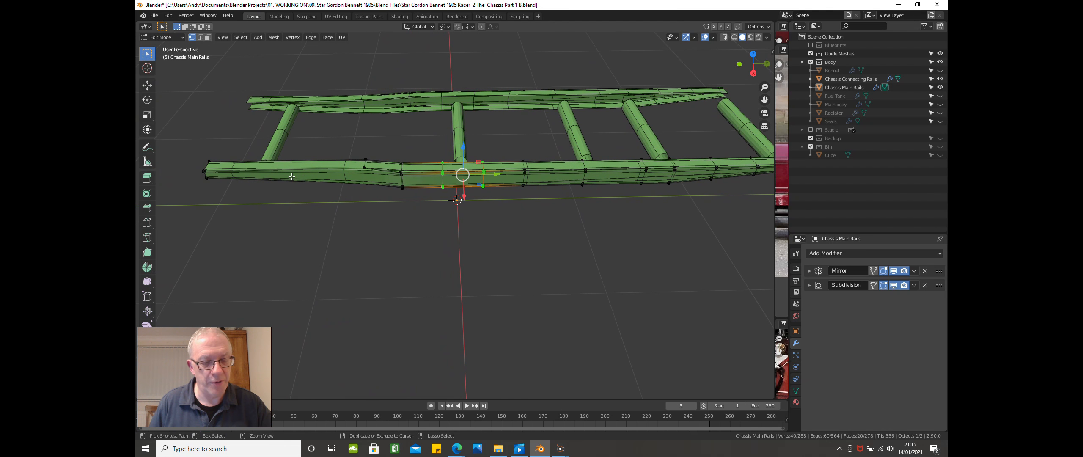
scroll(292, 176, "up", 1)
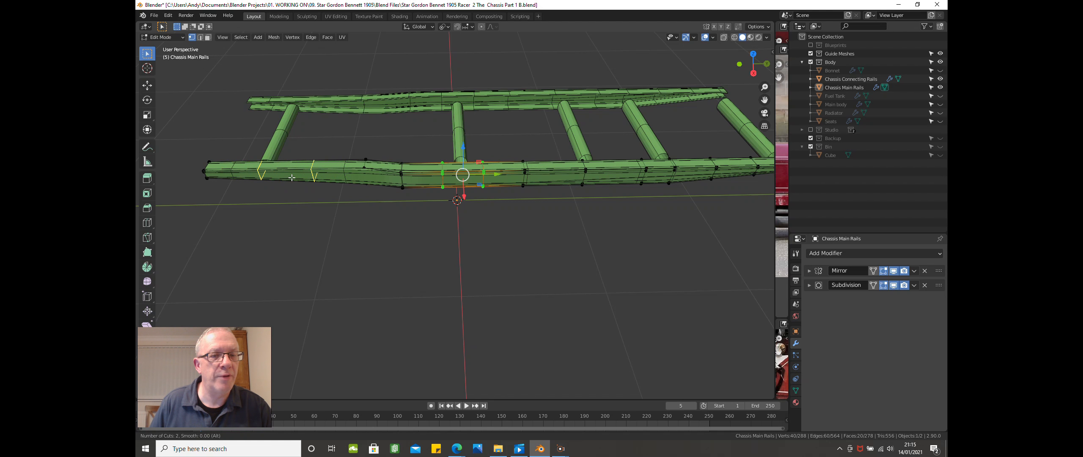
left_click(292, 177)
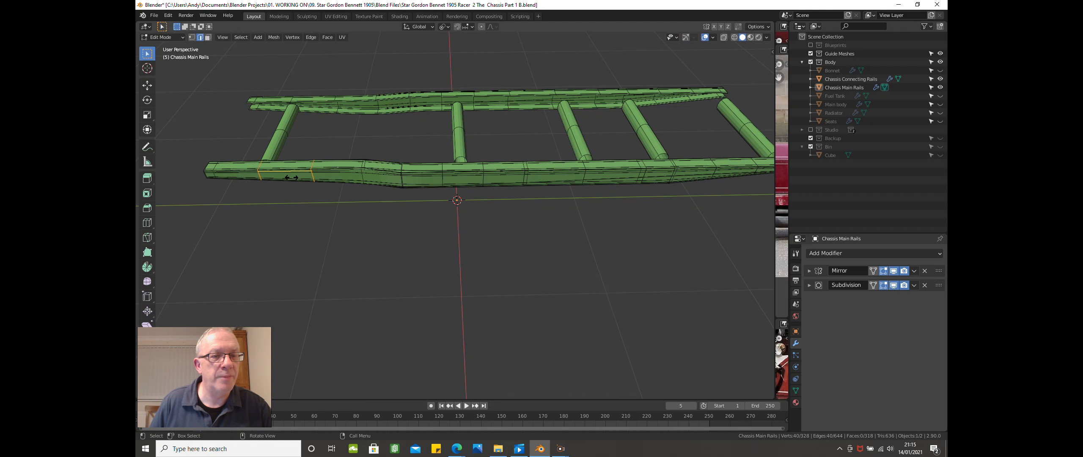
right_click(292, 178)
scroll(331, 208, "down", 3)
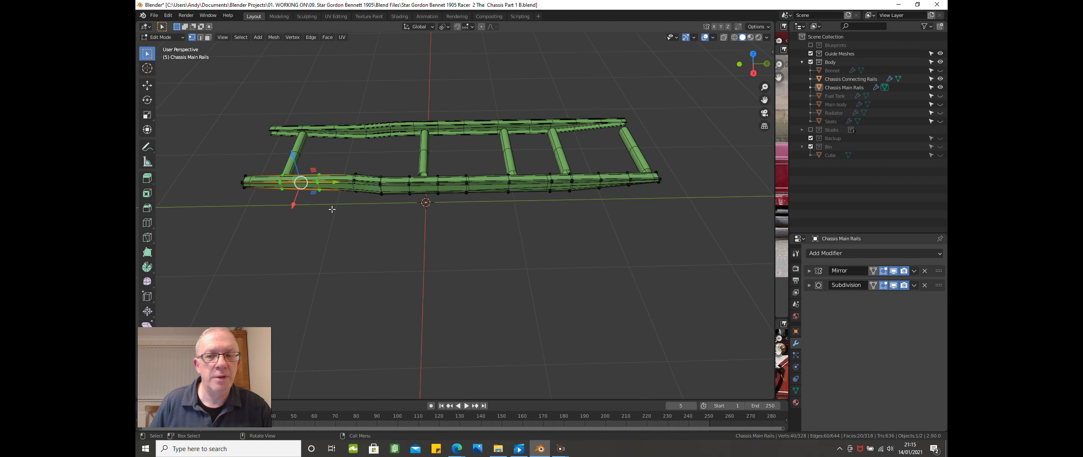
- Return to Object Mode and inspect the whole chassis in shaded view from above, close up and from the side
middle_click_drag(362, 213, 369, 212)
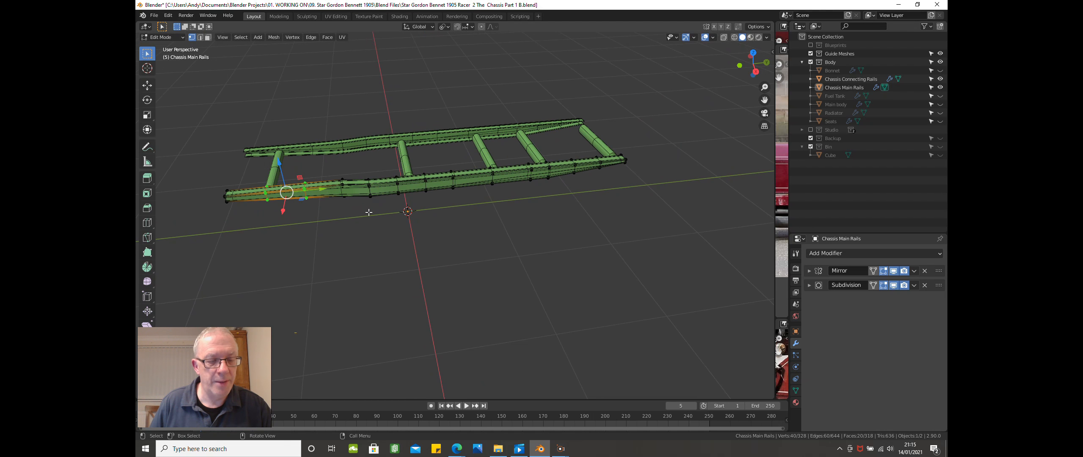
key("Tab")
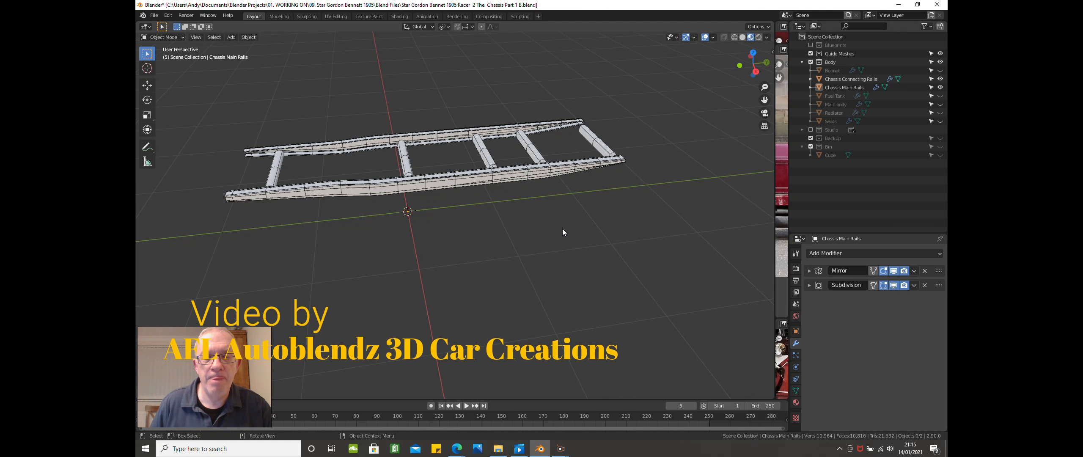
middle_click_drag(474, 199, 471, 220)
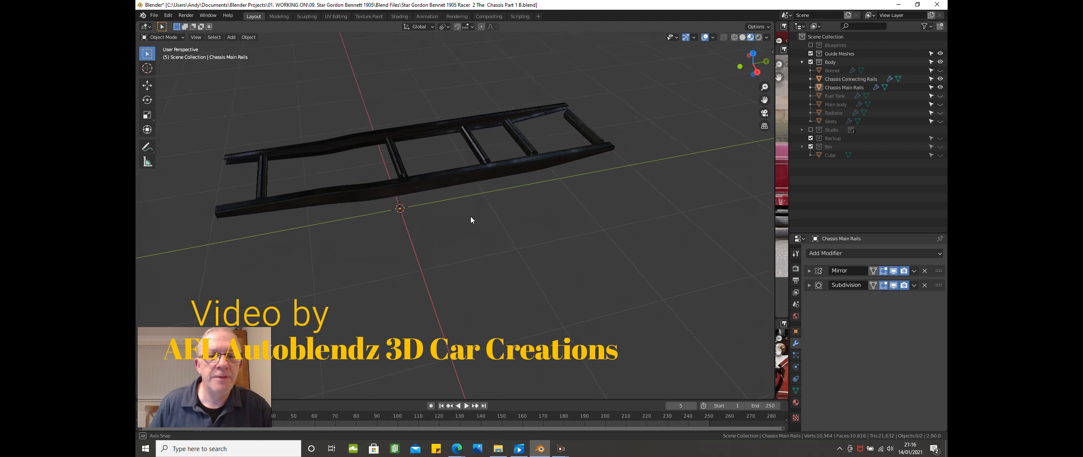
scroll(377, 208, "up", 3)
scroll(379, 208, "down", 3)
middle_click_drag(379, 209, 343, 167)
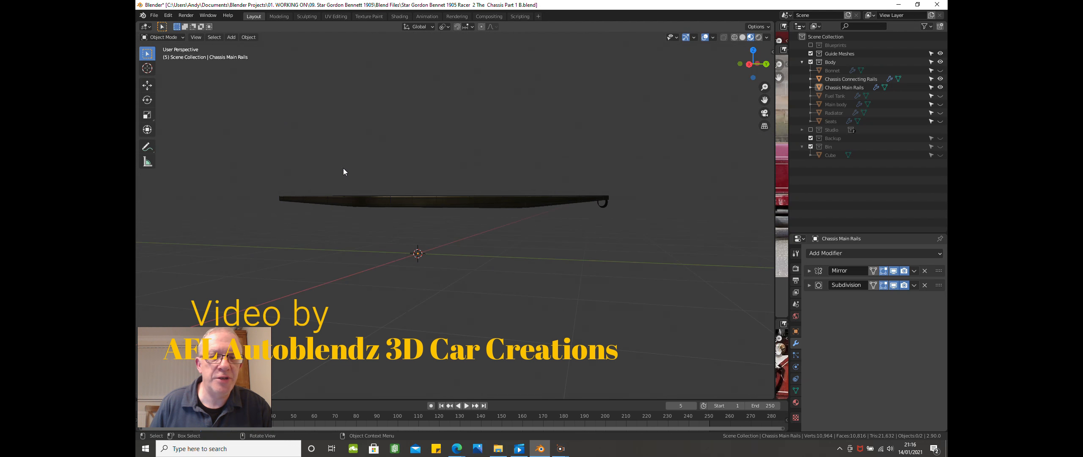
- In the right orthographic view, show the Blueprints collection and hide the Side image, comparing the chassis with the Side2 car photo
key("KP_3")
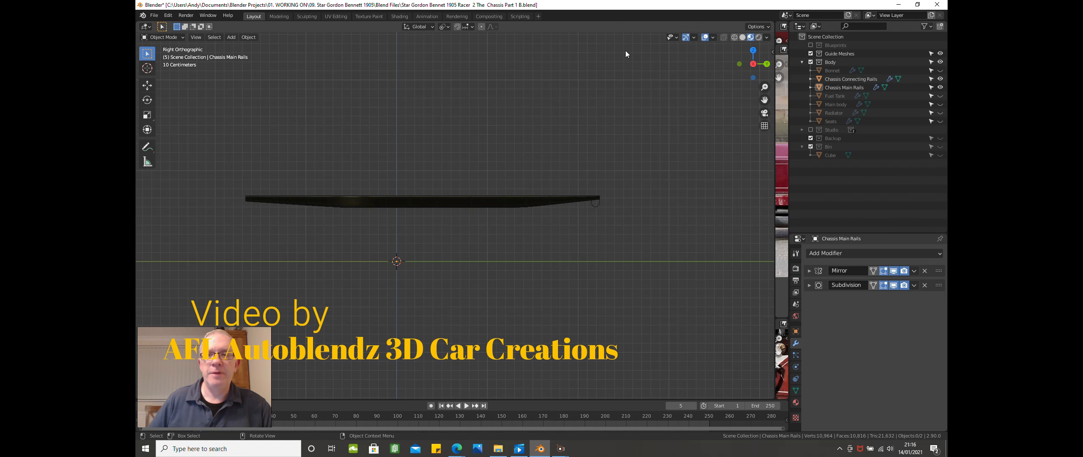
left_click(811, 45)
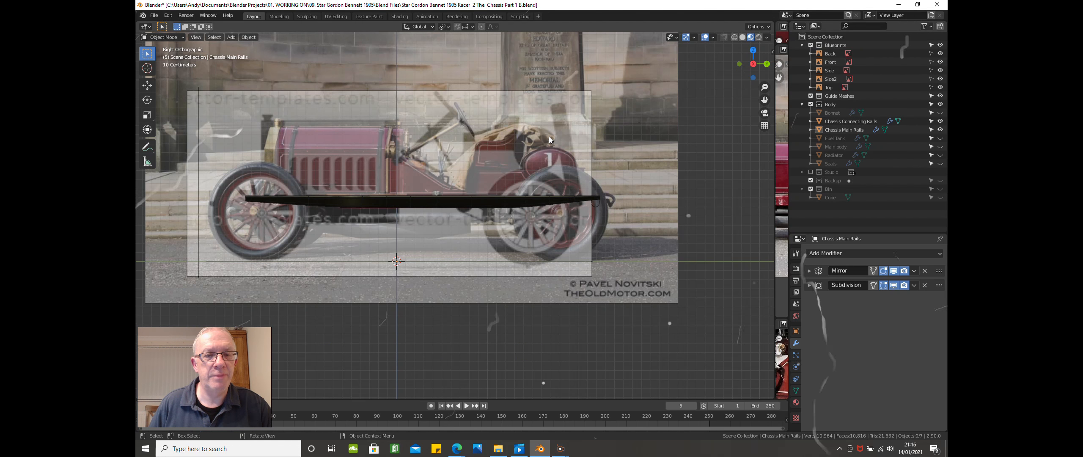
scroll(542, 196, "down", 1)
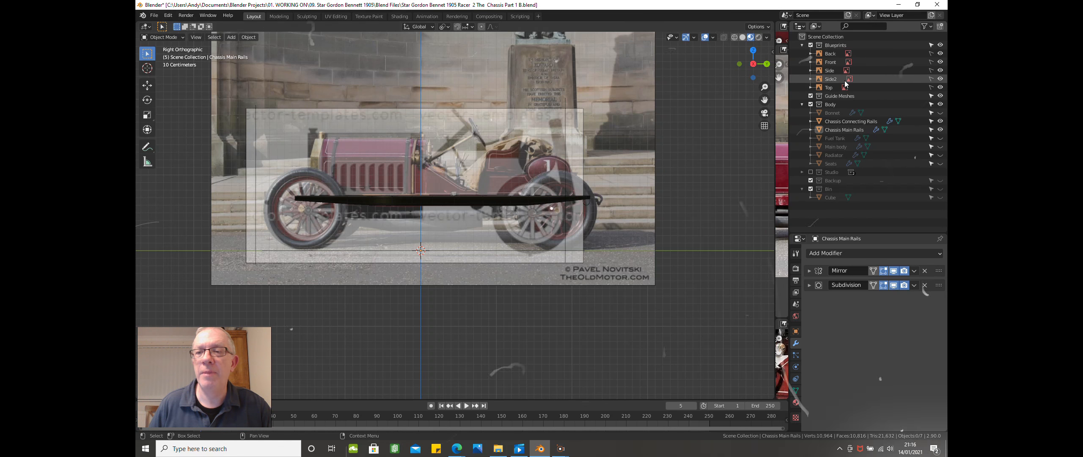
left_click(940, 70)
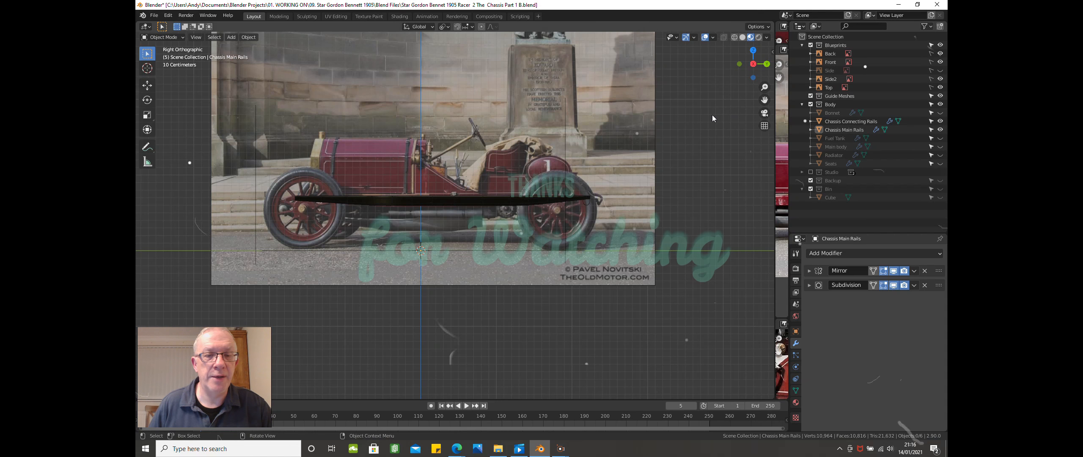